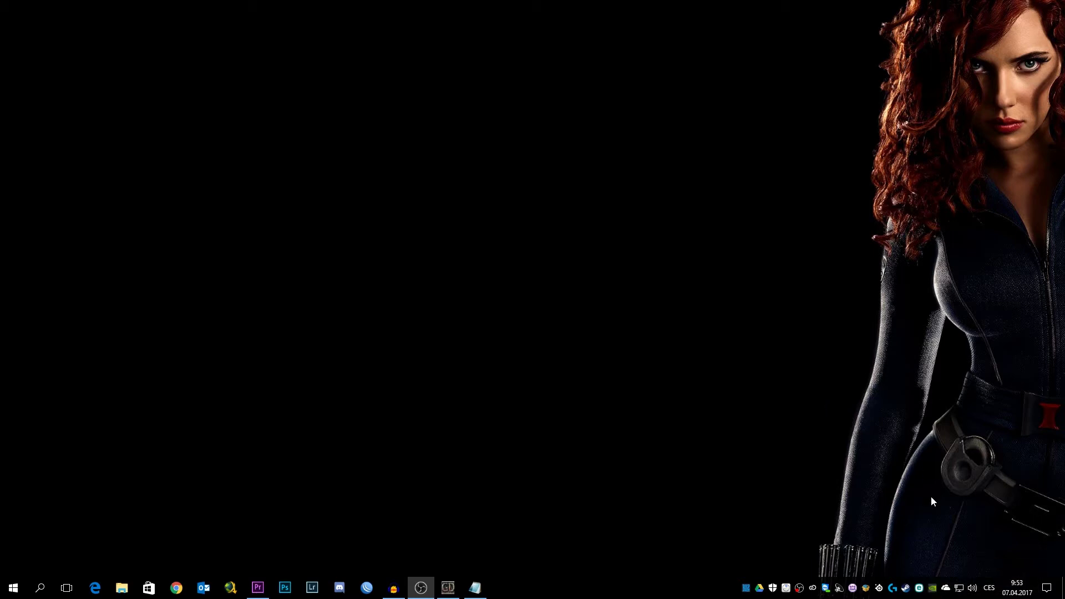
Step: Launch NVIDIA GeForce Experience, reposition its window on the desktop and look through the game library
right_click(933, 588)
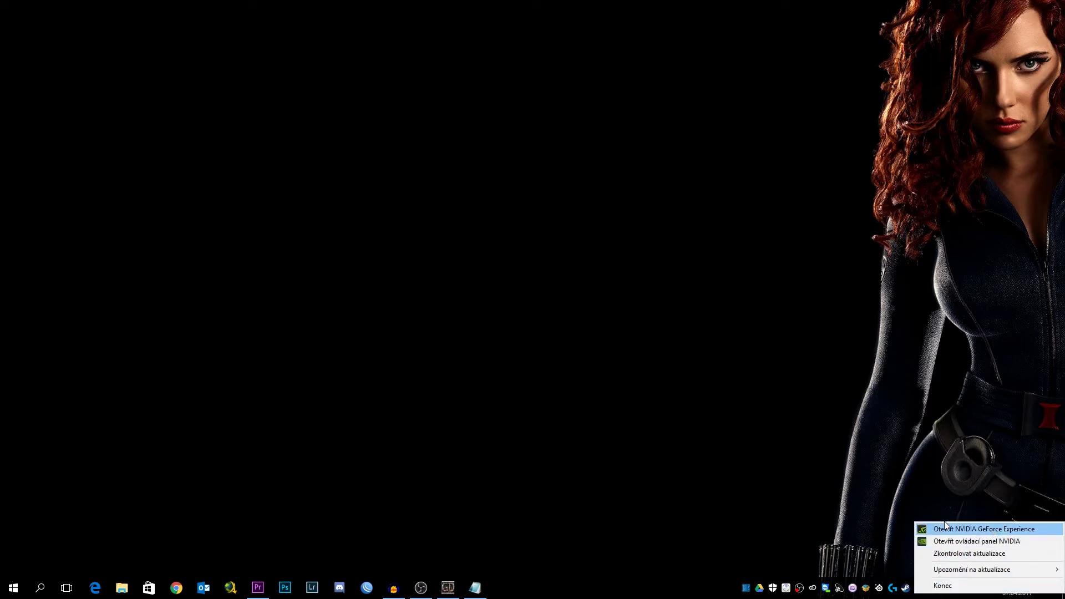
click(983, 529)
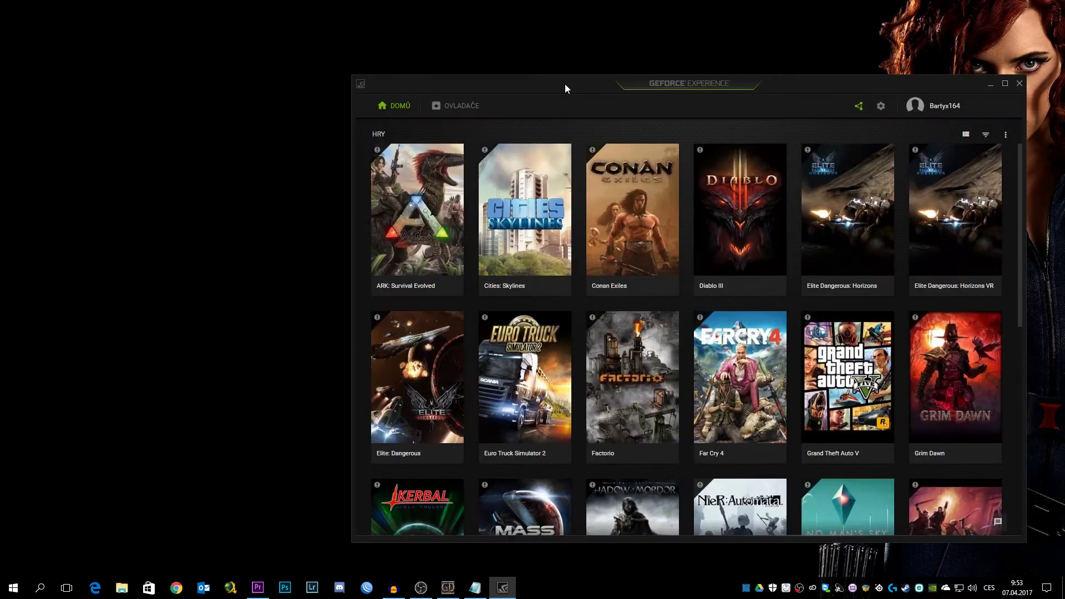
drag(565, 85, 422, 48)
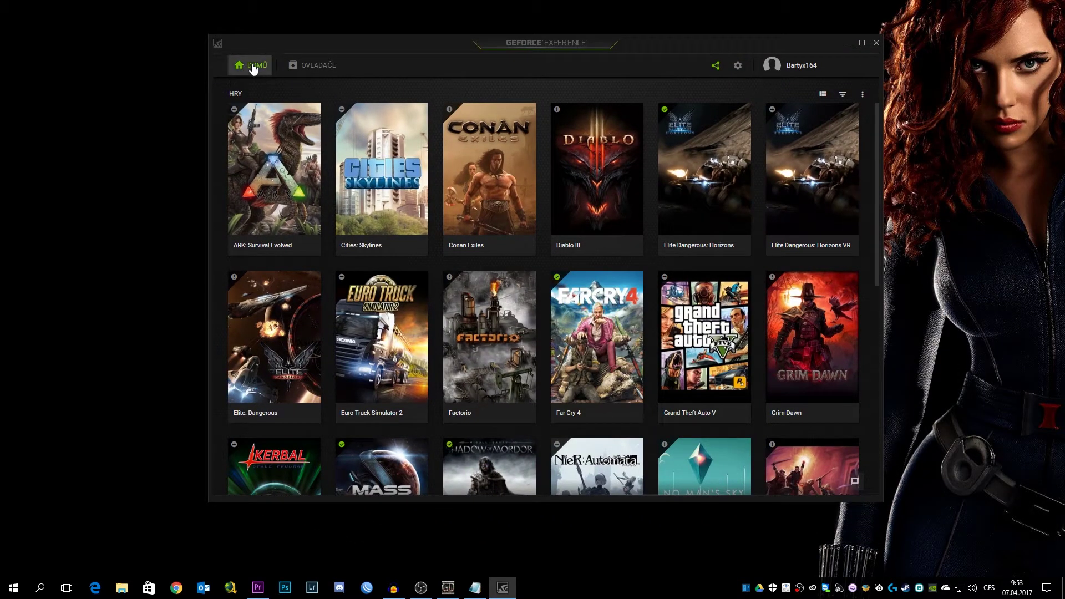
scroll(585, 266, down, 6)
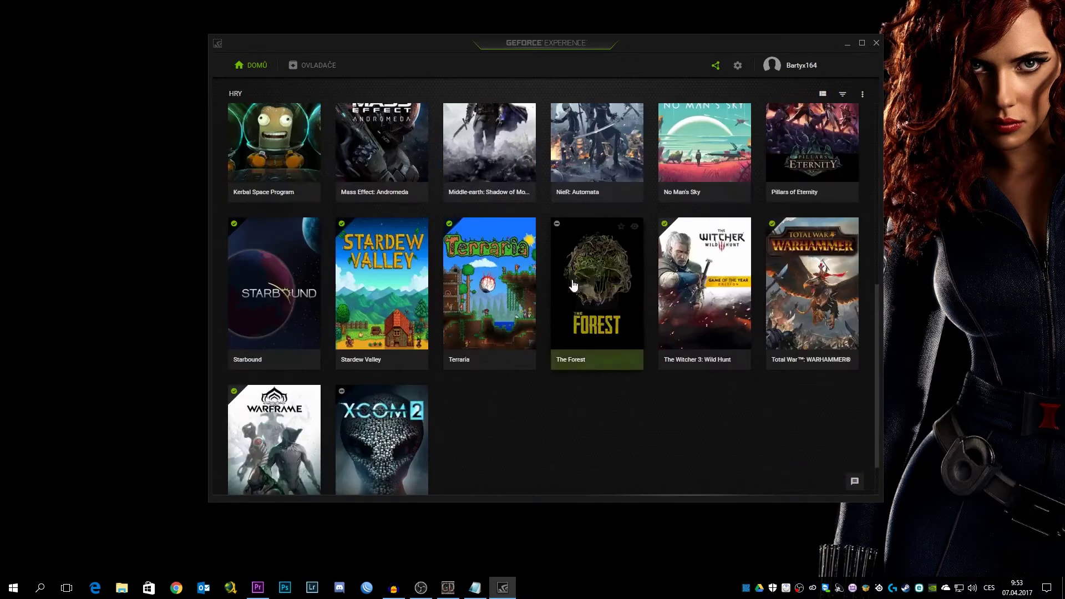
scroll(618, 342, up, 6)
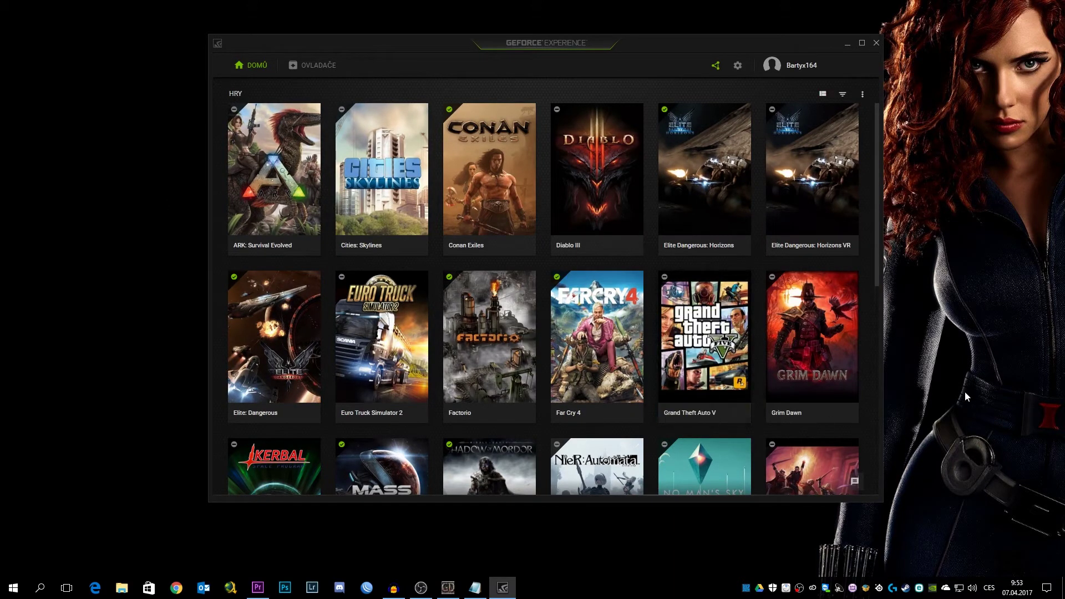
scroll(801, 340, down, 5)
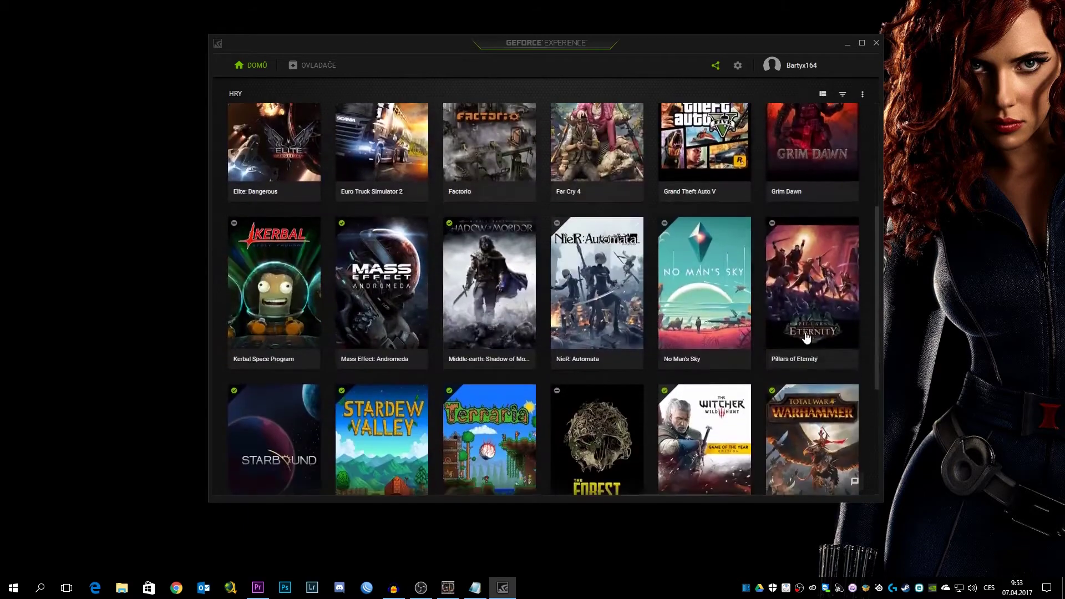
scroll(799, 338, up, 5)
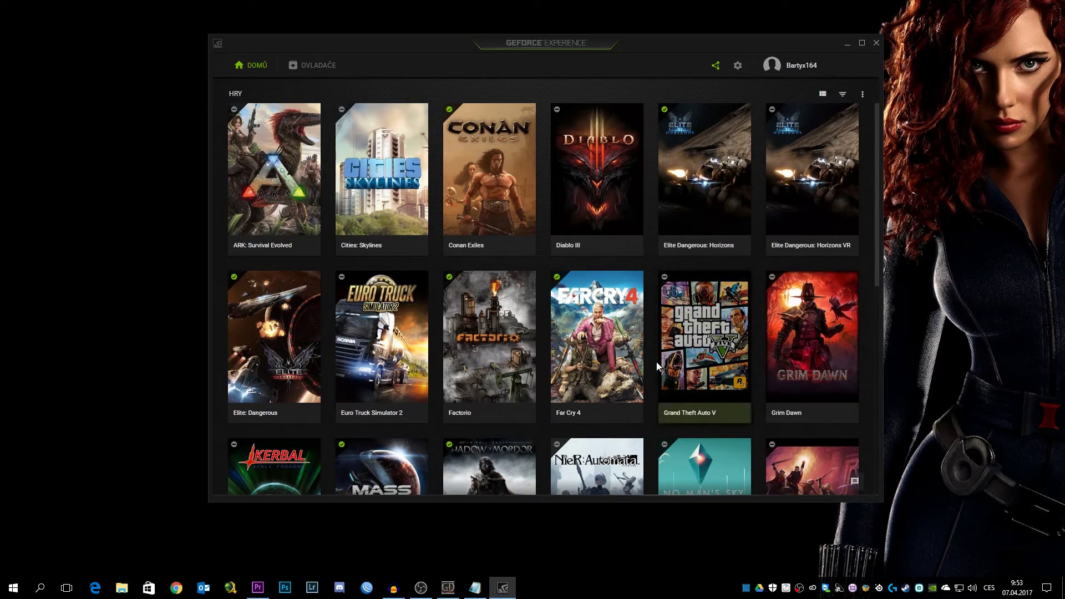
Step: Compare the current and optimal settings of Grand Theft Auto V and apply the optimal ones
click(715, 363)
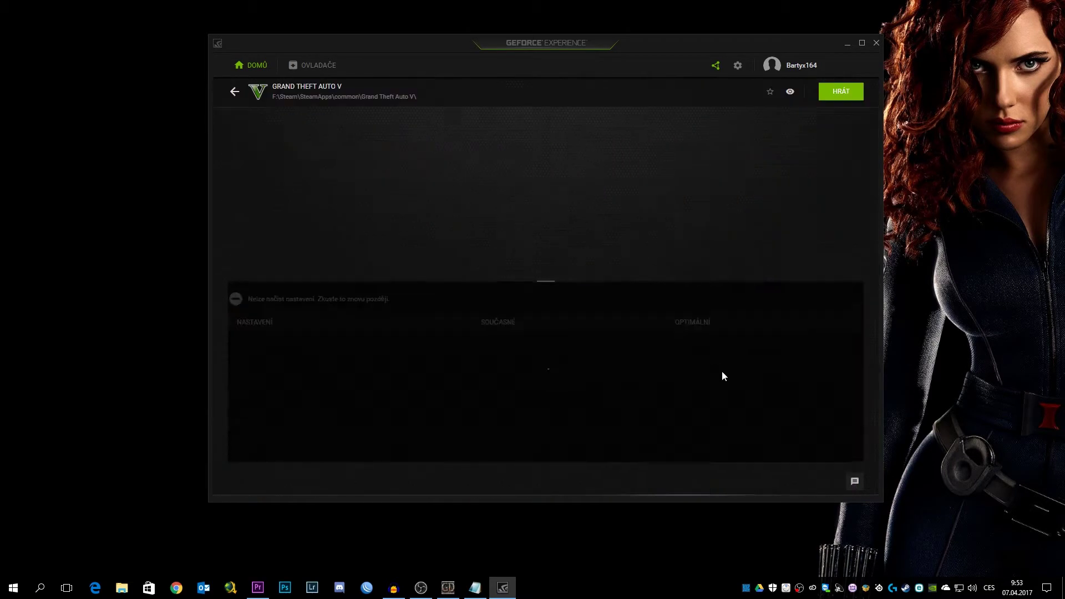
scroll(469, 361, down, 2)
scroll(469, 361, up, 2)
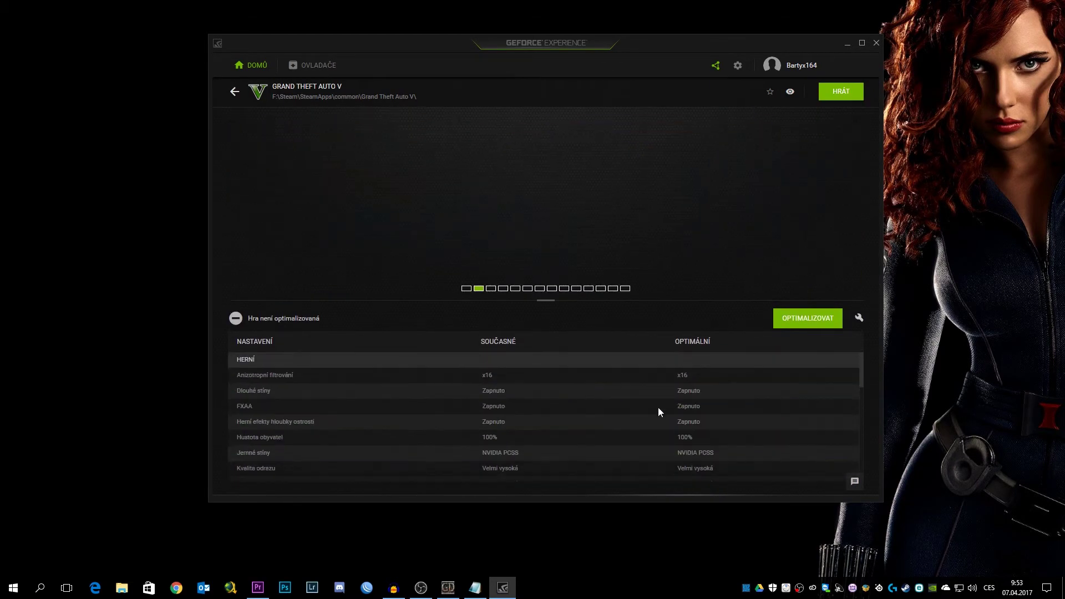
scroll(707, 430, down, 1)
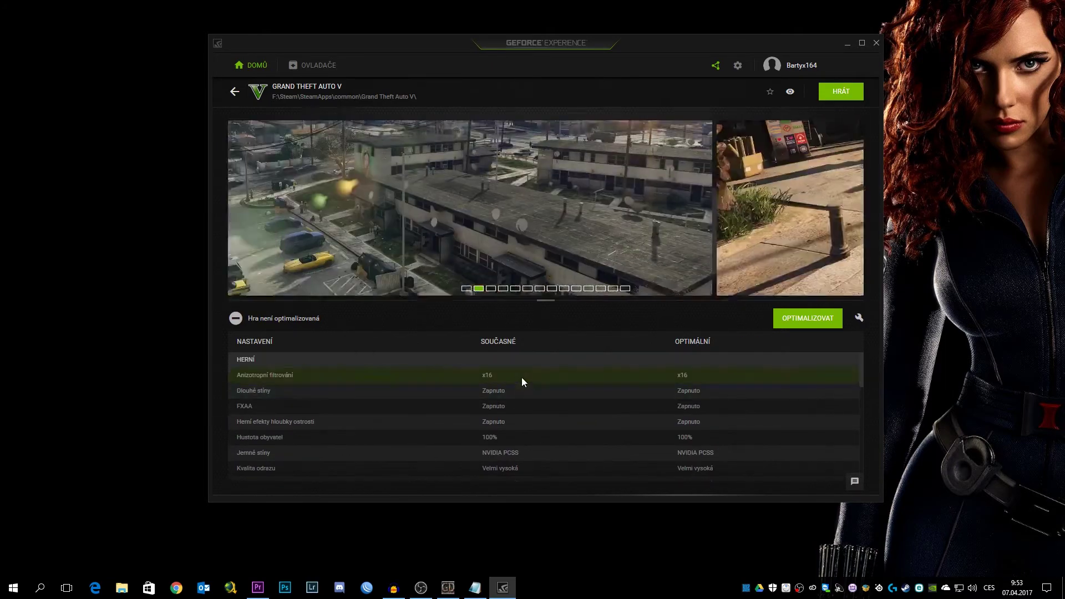
scroll(574, 385, down, 2)
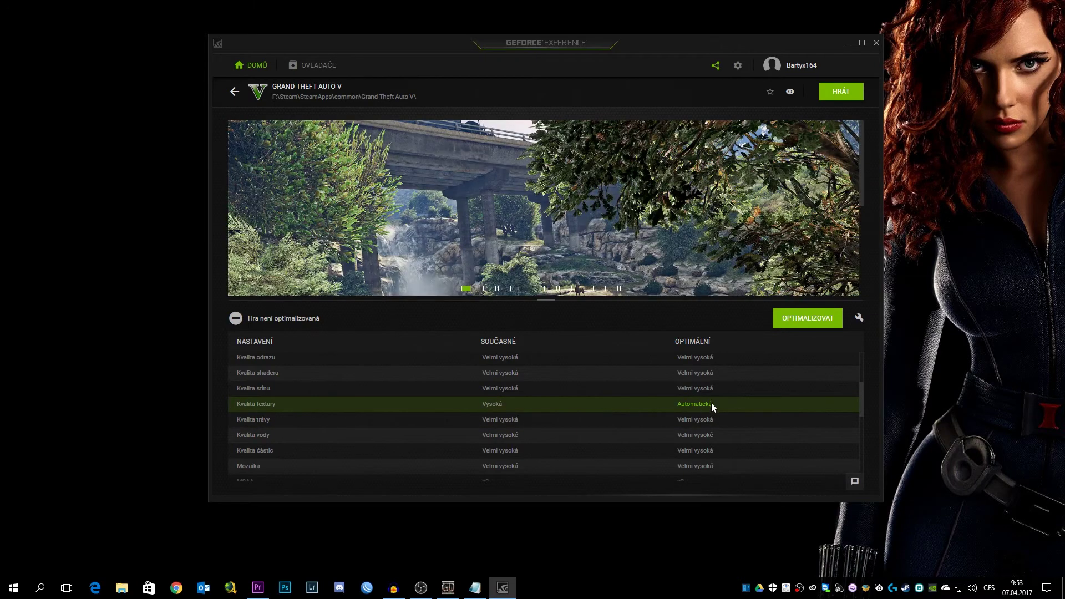
scroll(710, 404, down, 2)
scroll(714, 403, up, 5)
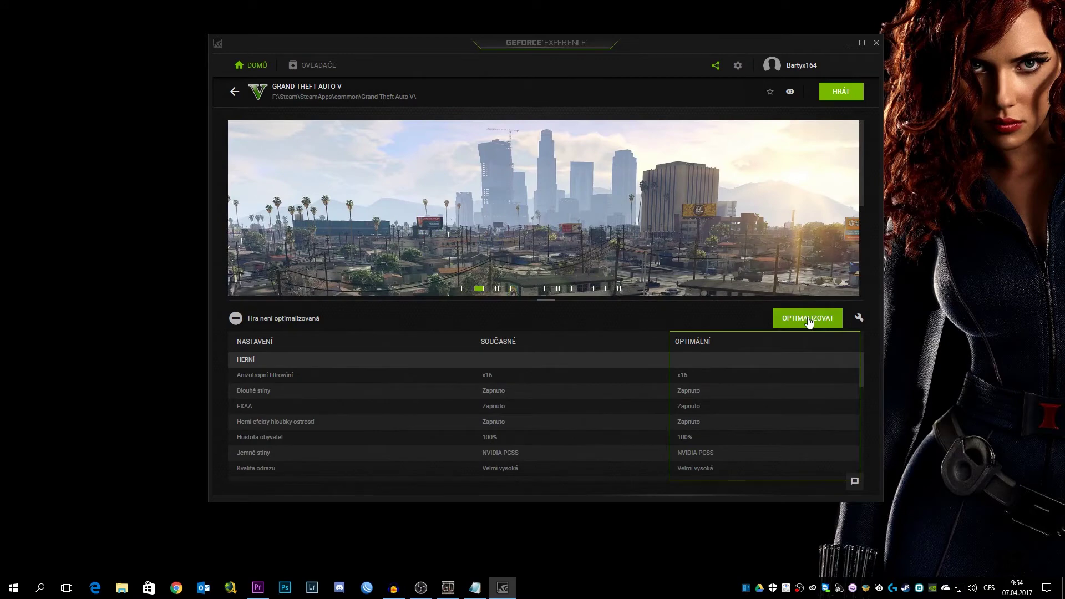
click(808, 320)
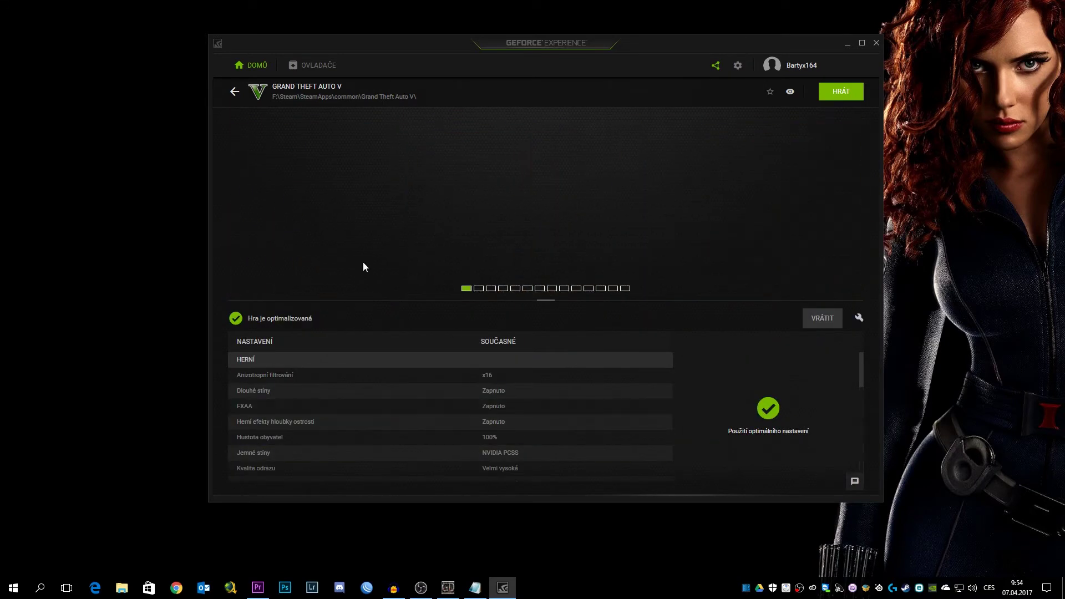
Step: Return to the game library and check the optimization status marks on the listed games
click(235, 92)
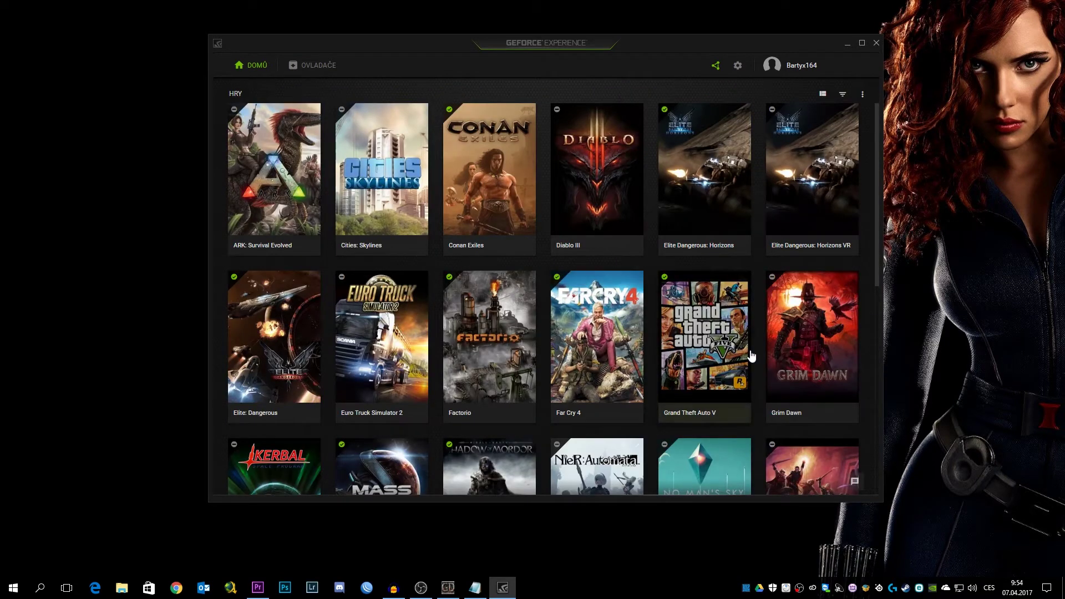
scroll(616, 310, down, 1)
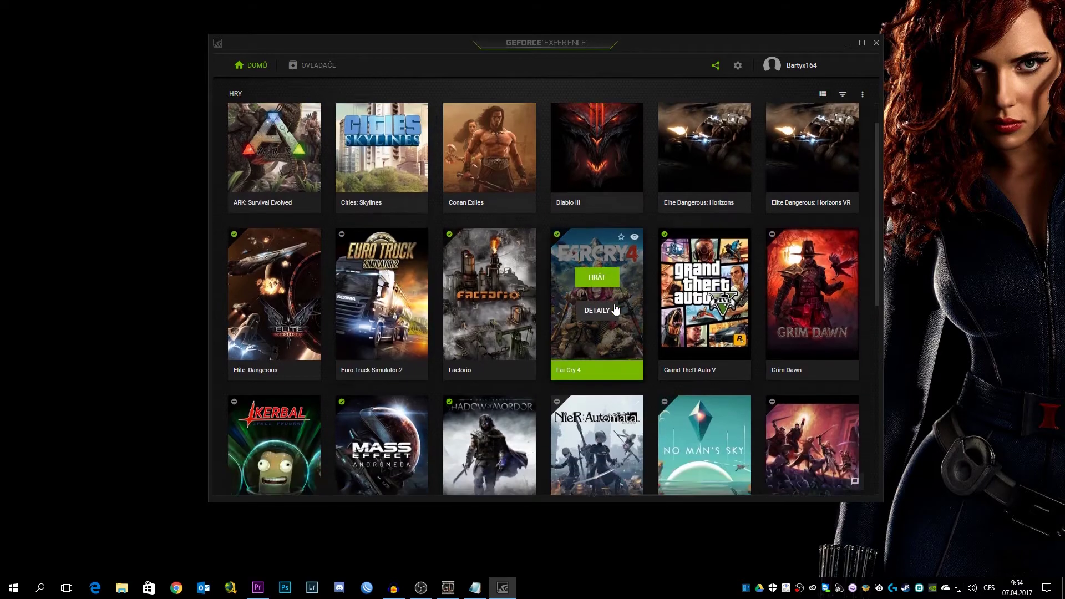
scroll(615, 309, down, 8)
scroll(647, 347, up, 8)
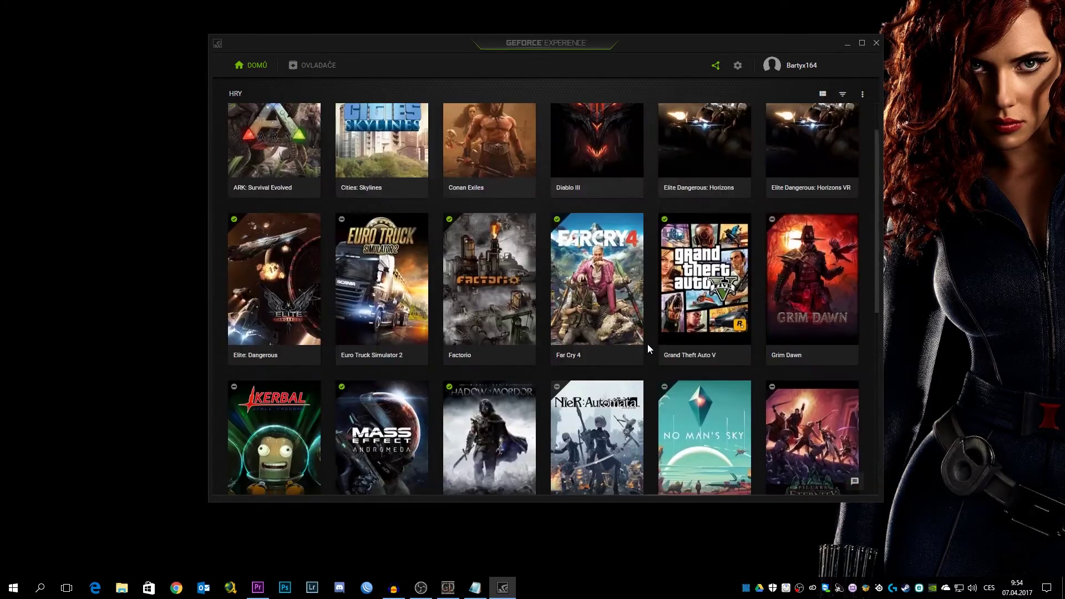
scroll(647, 348, up, 1)
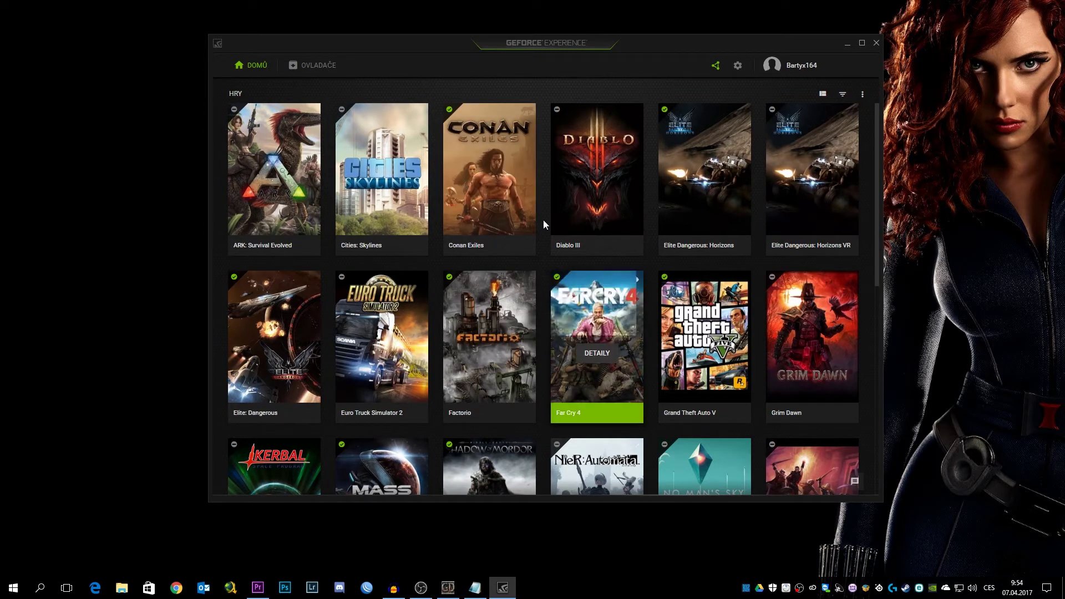
Step: Examine the driver page with the installed Game Ready Driver's version, release notes and related articles
click(321, 68)
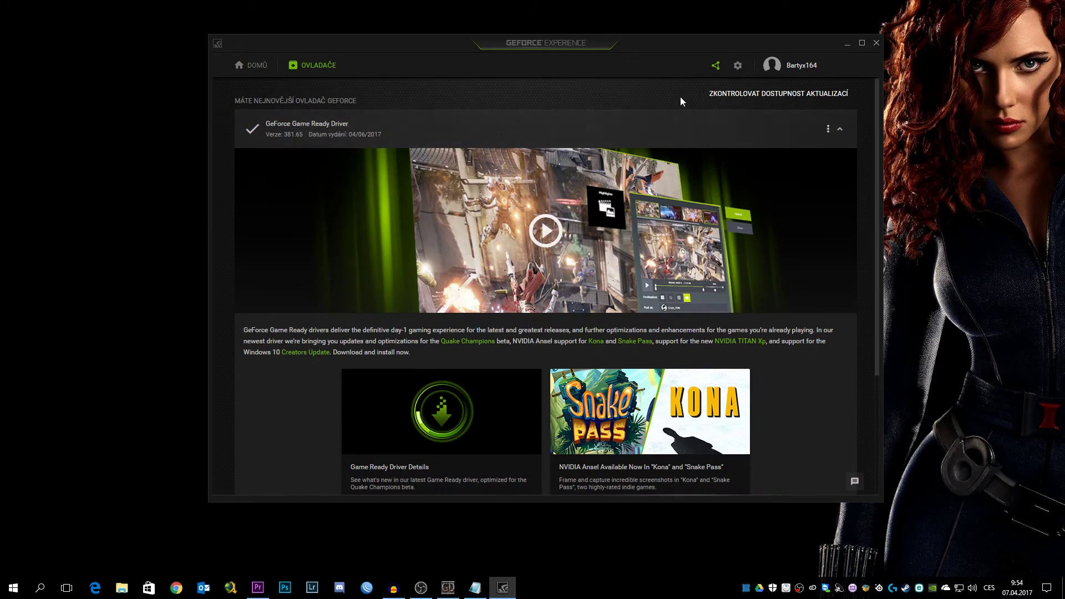
scroll(481, 355, down, 3)
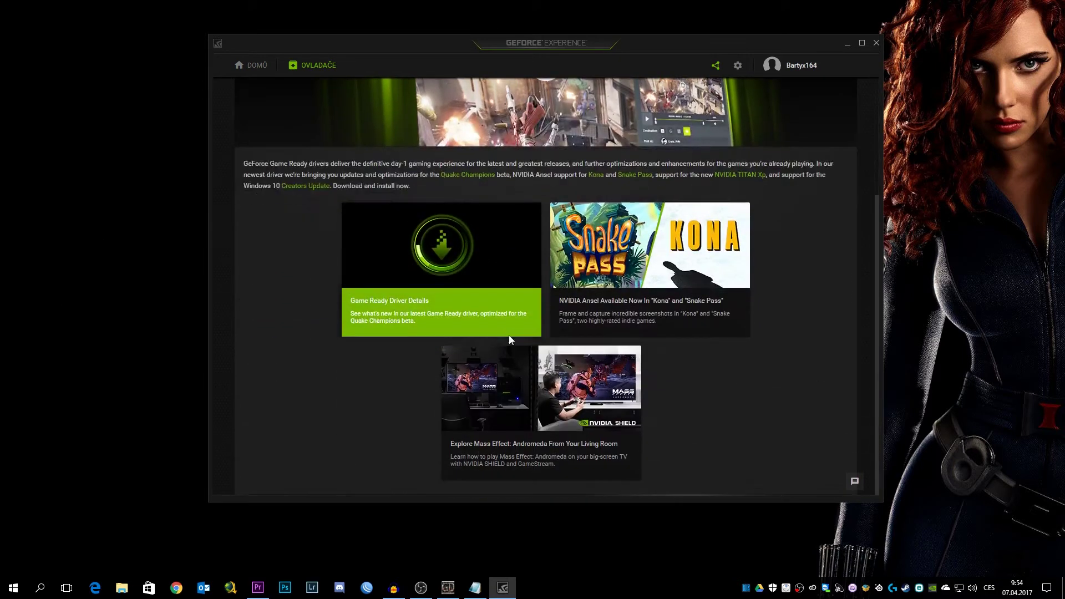
scroll(732, 401, up, 3)
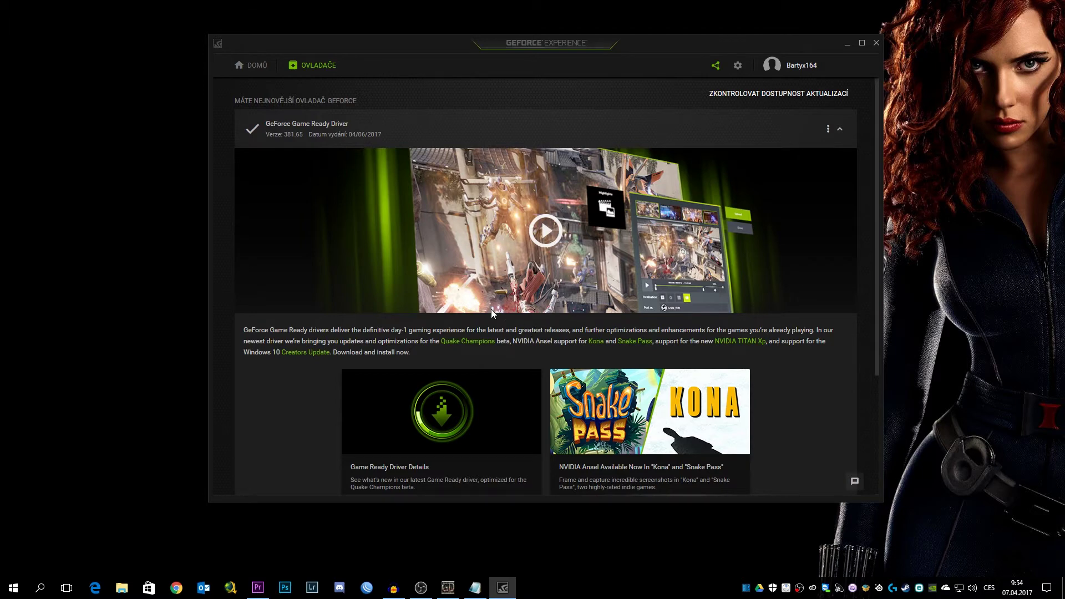
scroll(491, 308, down, 3)
scroll(721, 314, up, 3)
scroll(347, 360, down, 2)
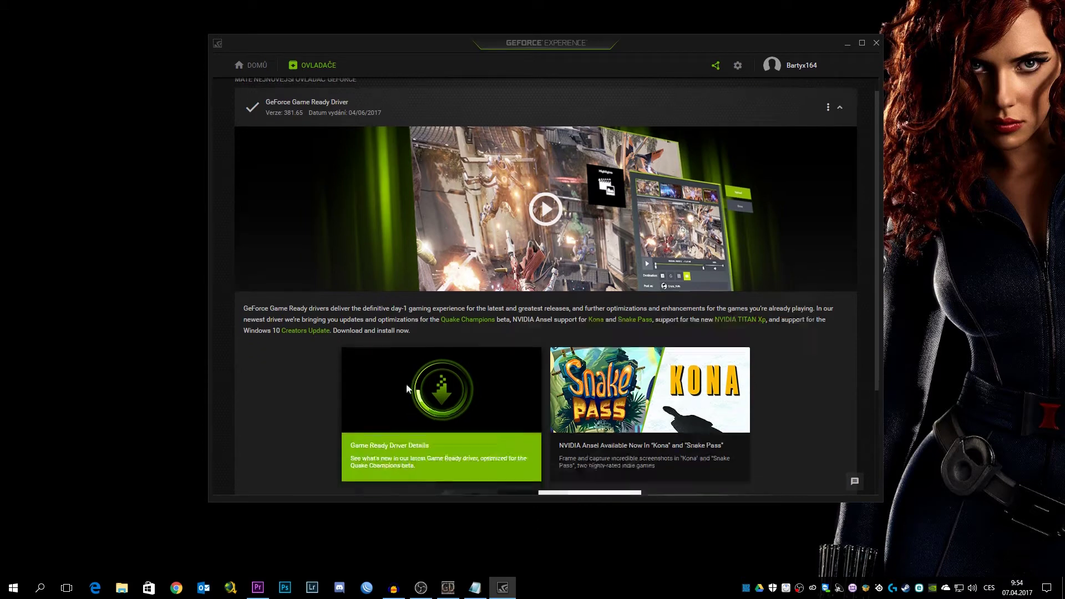
scroll(384, 327, up, 2)
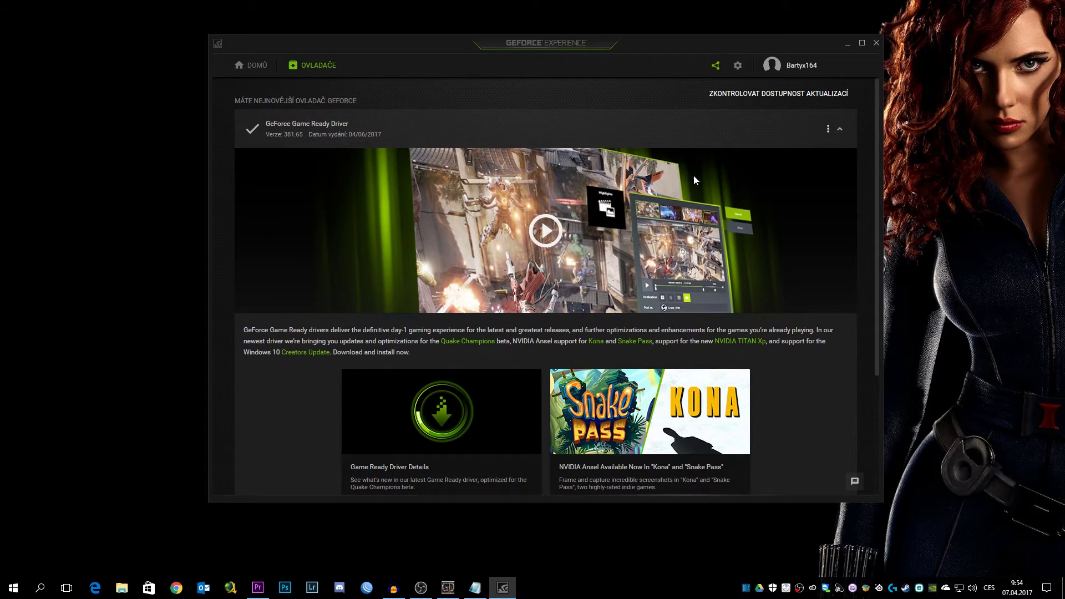
Step: Review the general application settings, including system information, features, language, sharing, desktop notifications and driver downloads
click(738, 67)
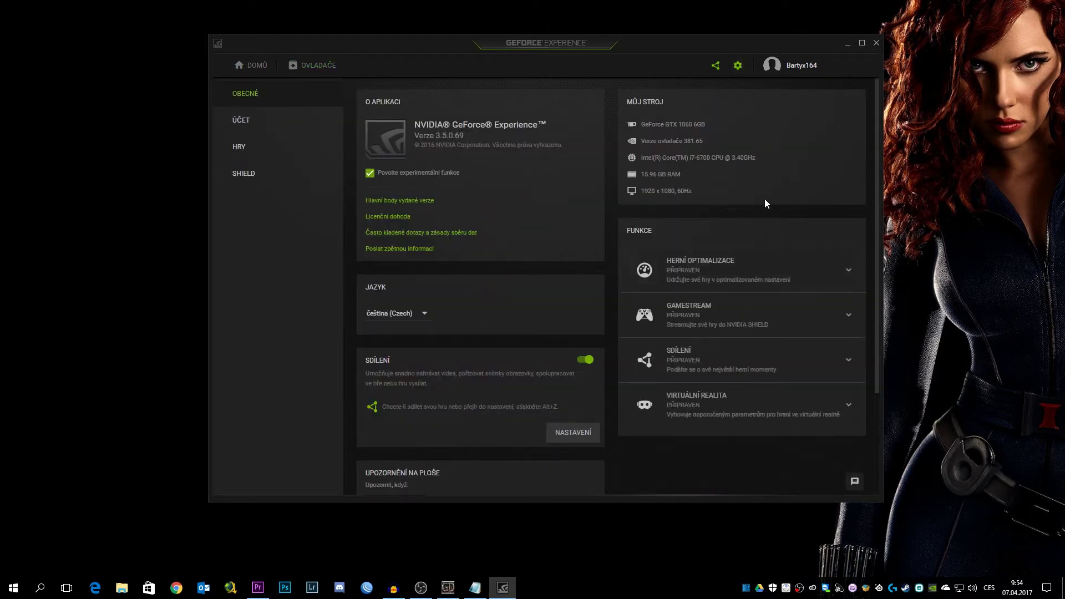
scroll(557, 233, down, 1)
scroll(556, 231, down, 3)
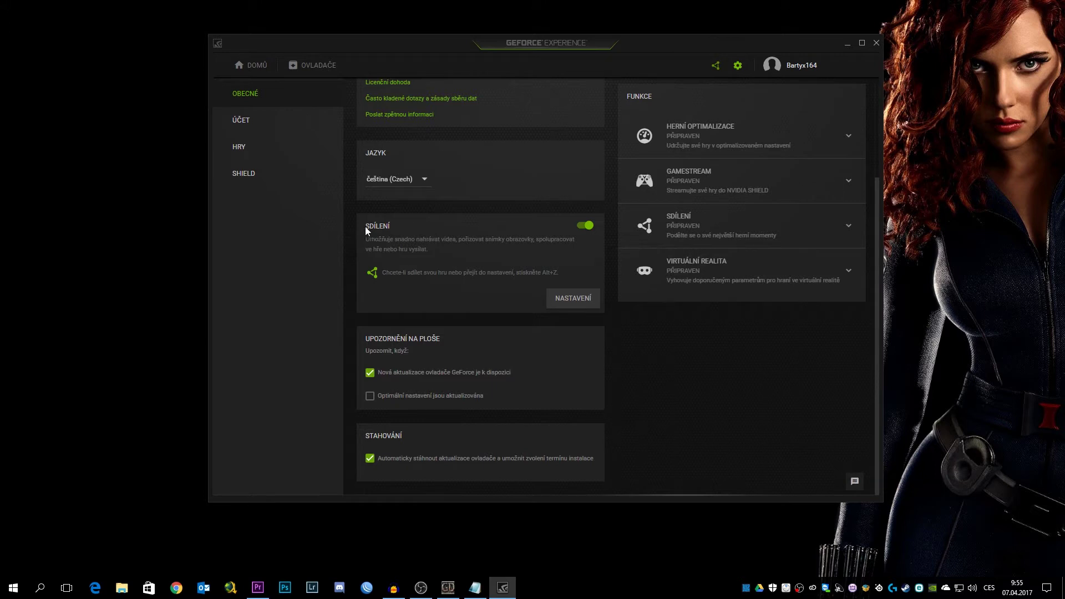
scroll(467, 282, up, 3)
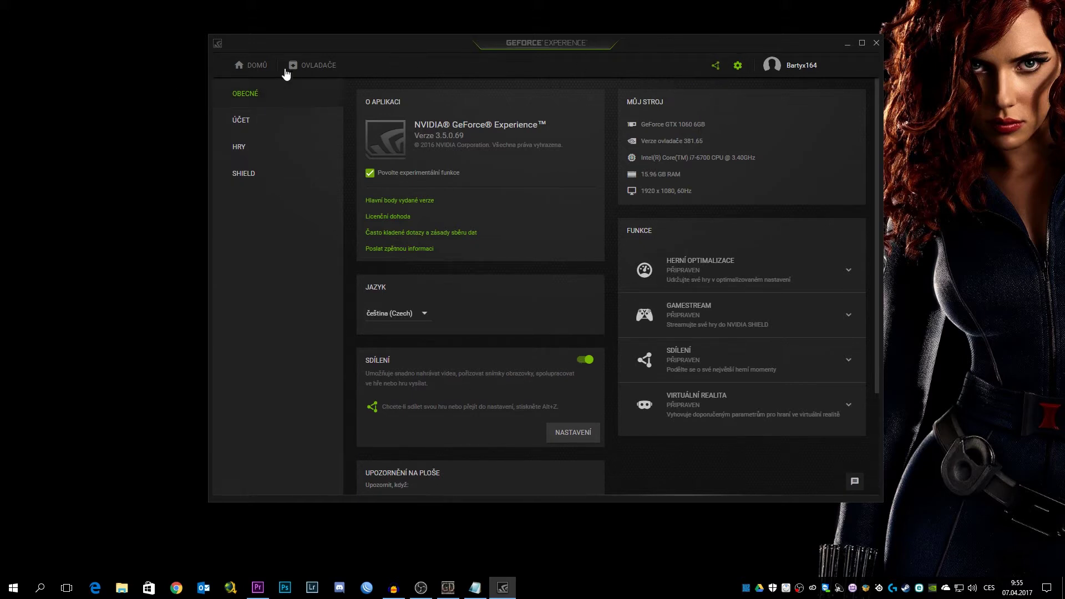
Step: Go back to the game library, view the sharing overlay and close it again
click(253, 66)
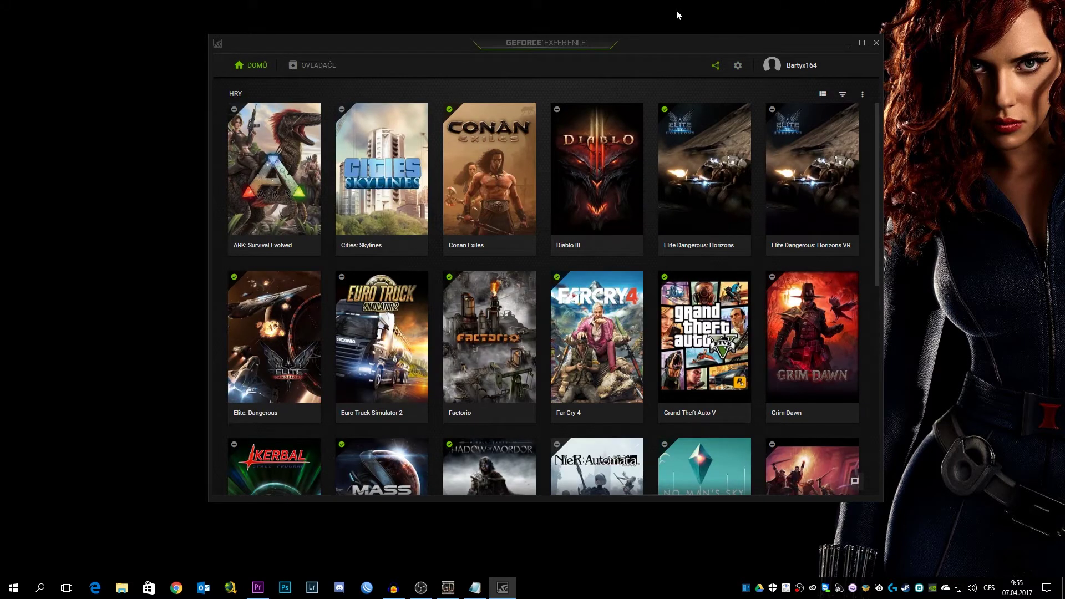
click(717, 67)
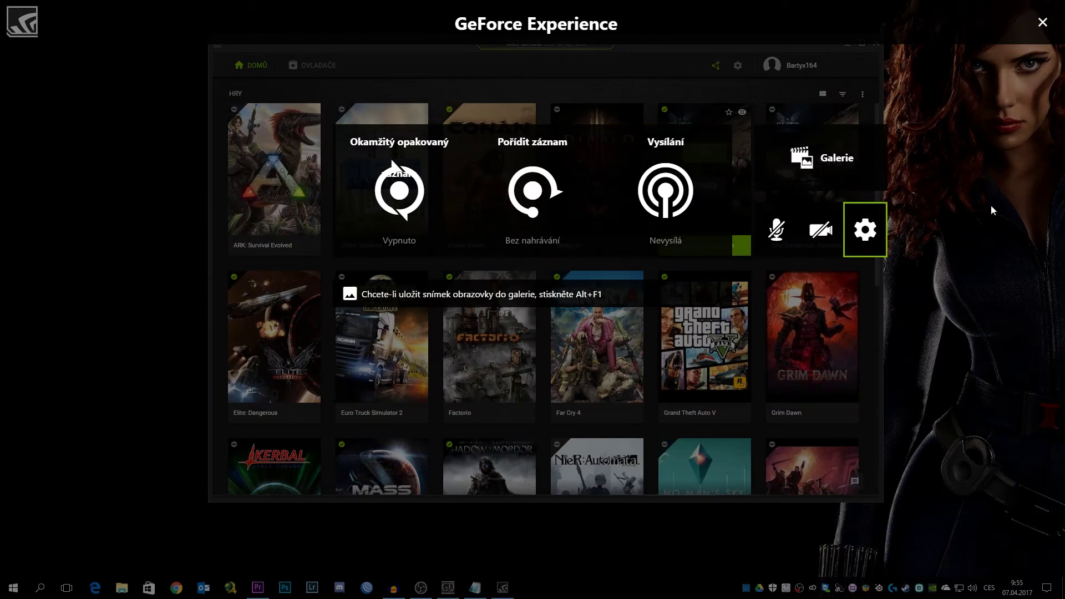
click(1042, 23)
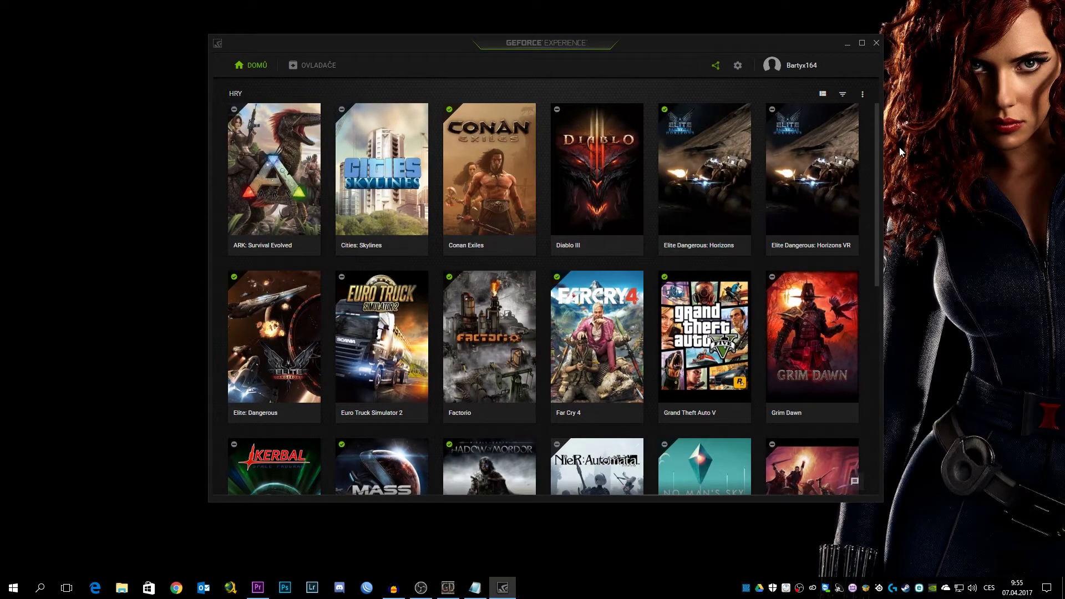
Step: Open the sharing overlay and bring up the customization settings for instant replay recording
click(716, 68)
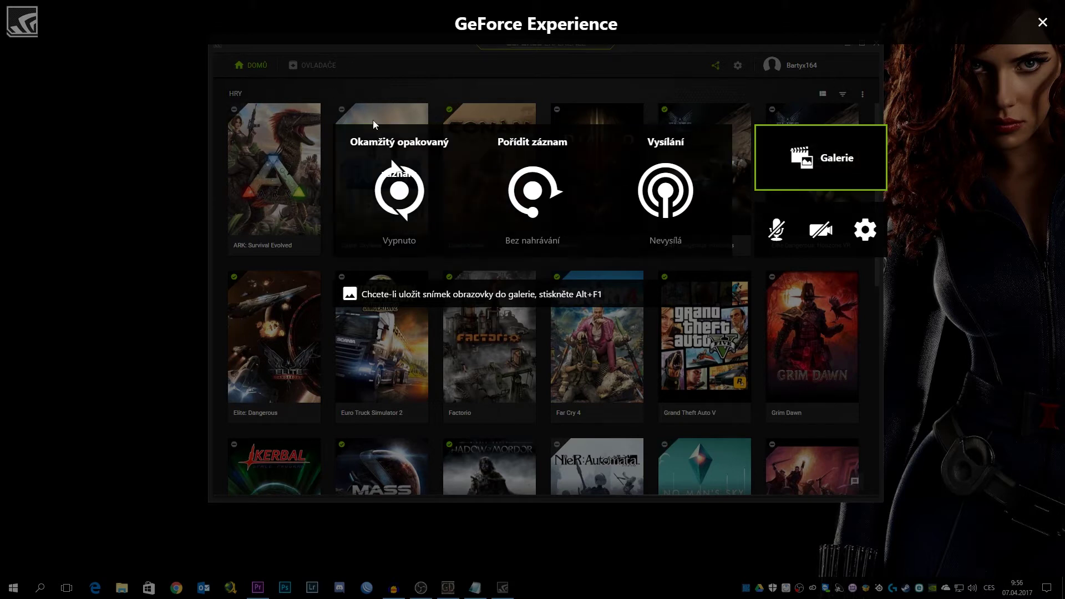
click(398, 203)
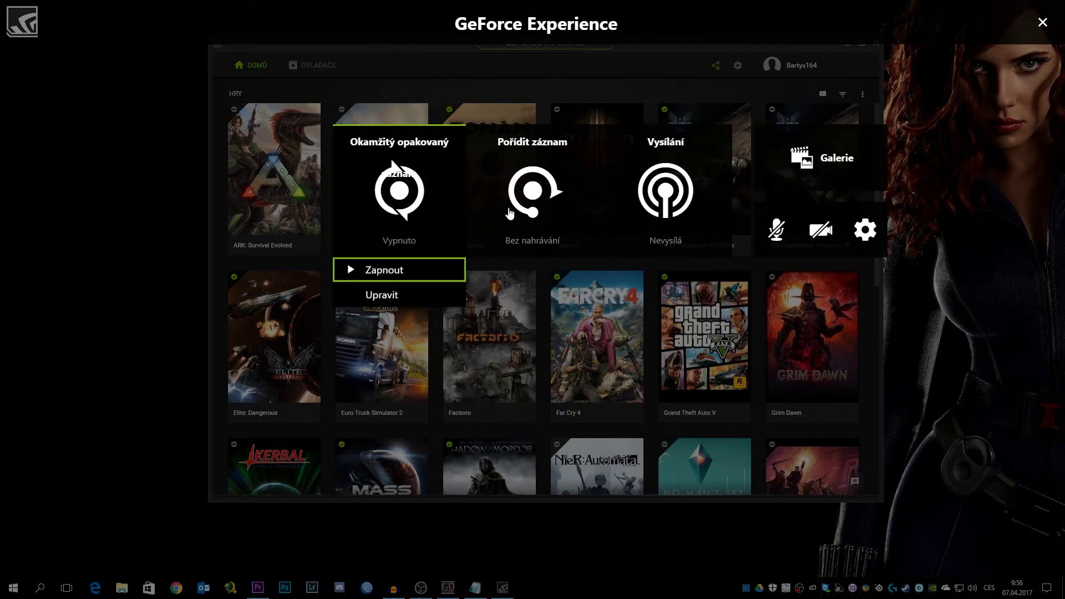
click(402, 235)
click(393, 187)
click(399, 295)
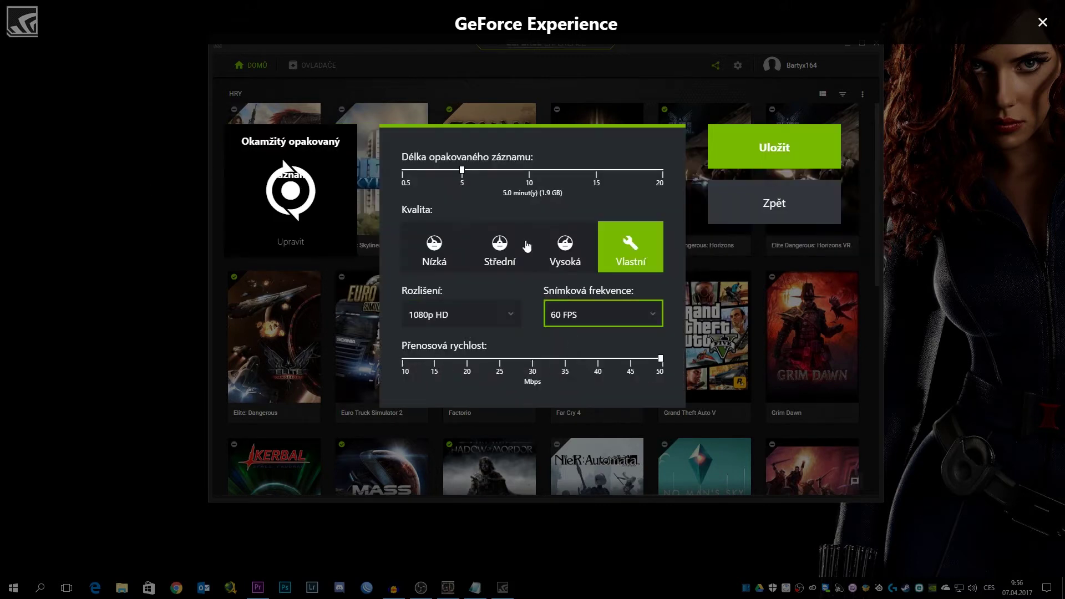
Step: Try a replay length of 20 minutes, return it to 5 minutes and leave the replay settings without saving
drag(463, 172, 672, 171)
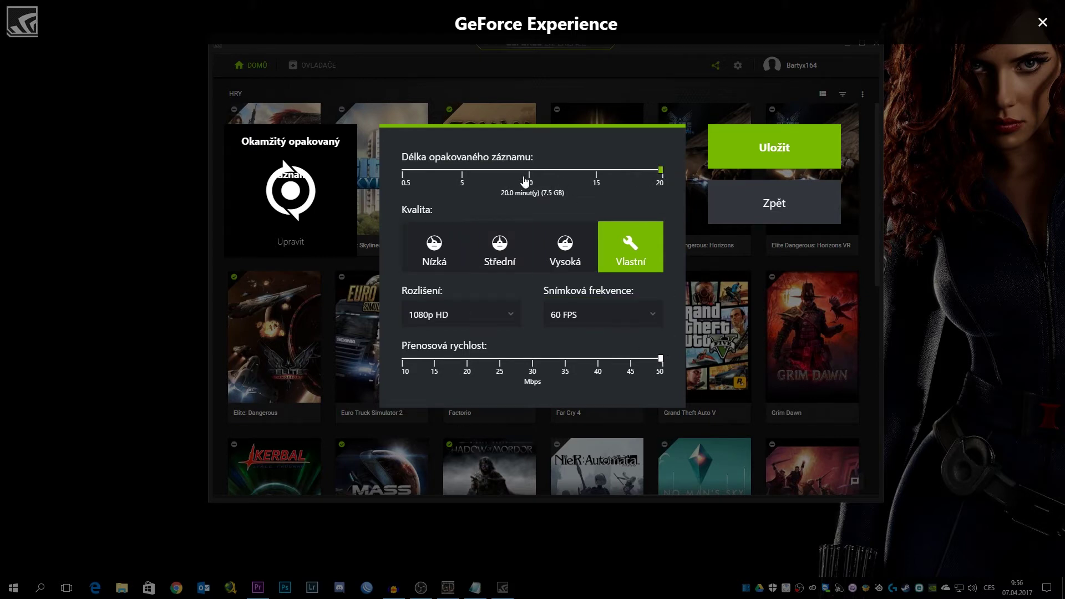
drag(458, 172, 463, 175)
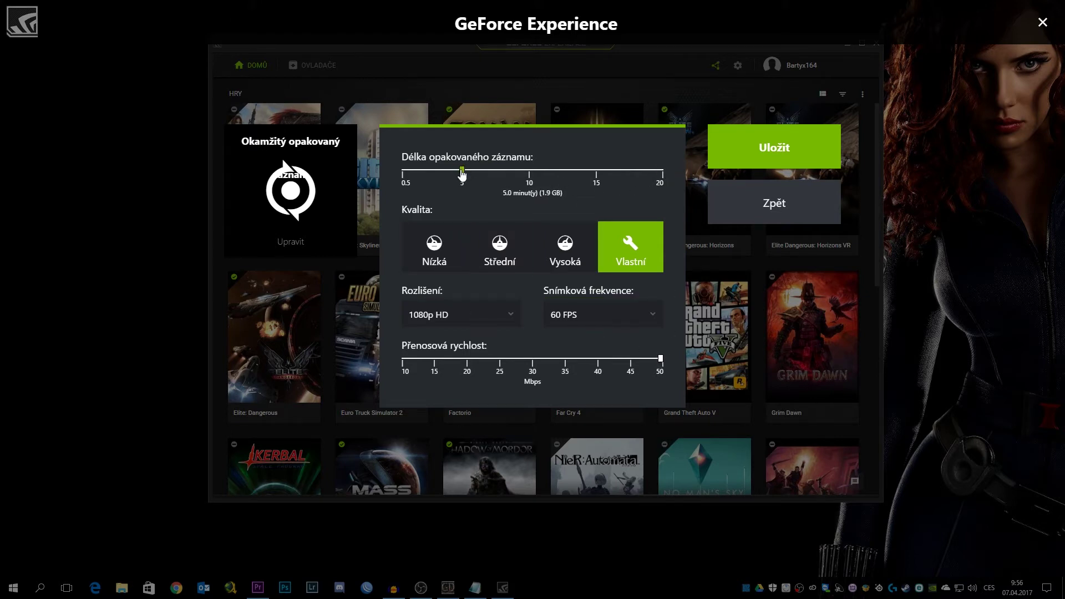
click(756, 198)
click(396, 245)
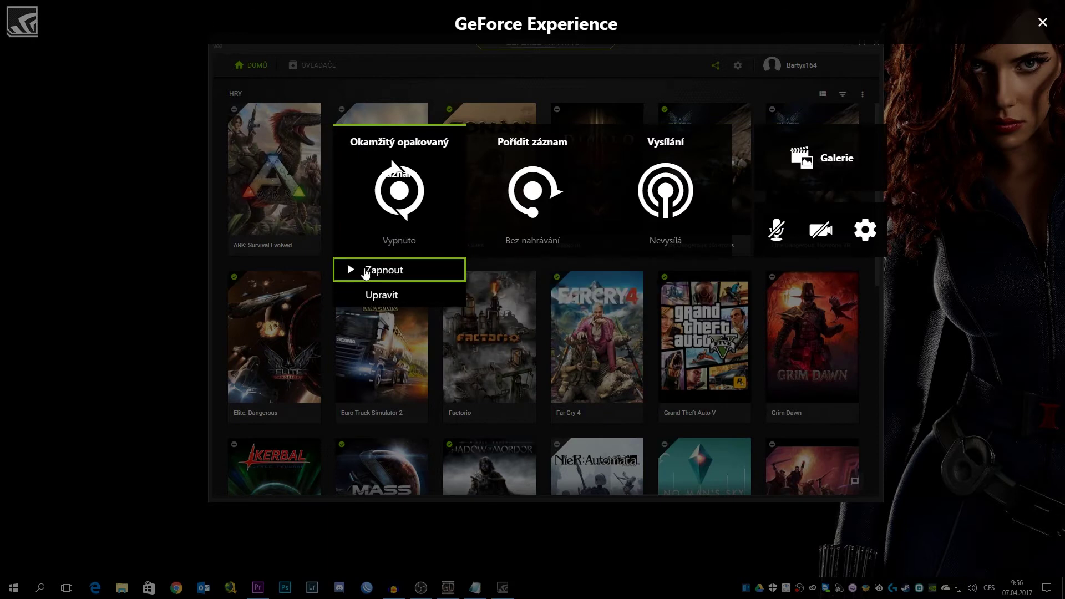
click(383, 200)
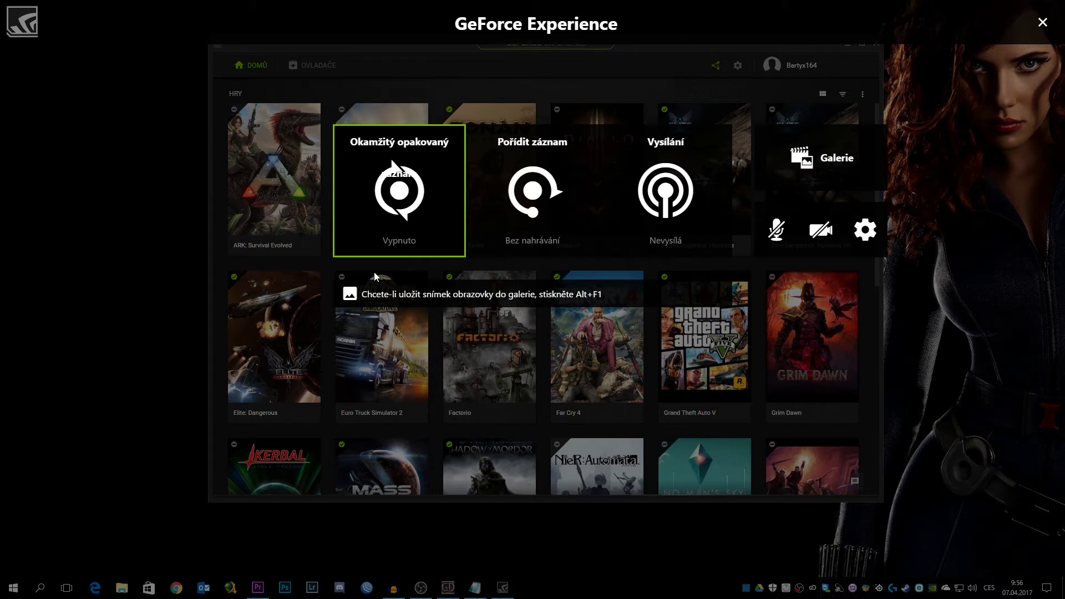
Step: Bring up the instant replay customization settings again, review the length and quality options, and leave without saving
click(392, 193)
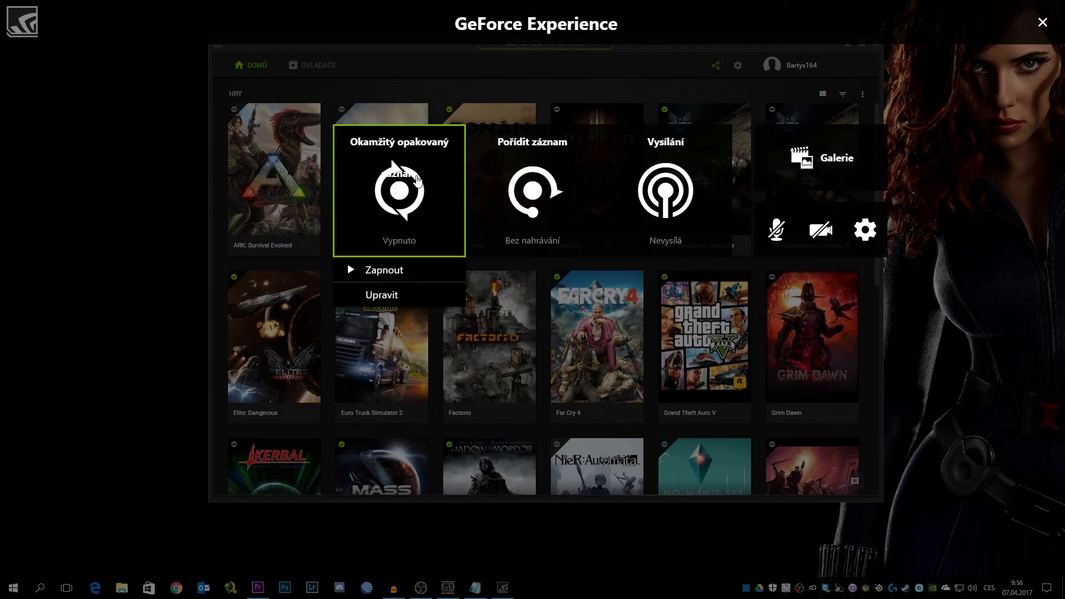
click(416, 179)
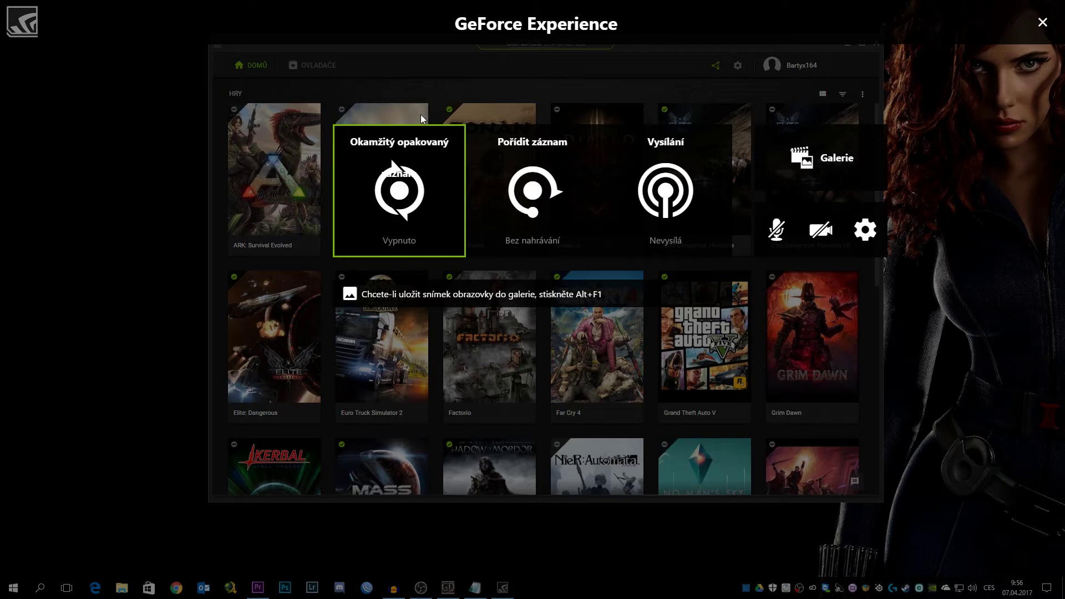
click(390, 188)
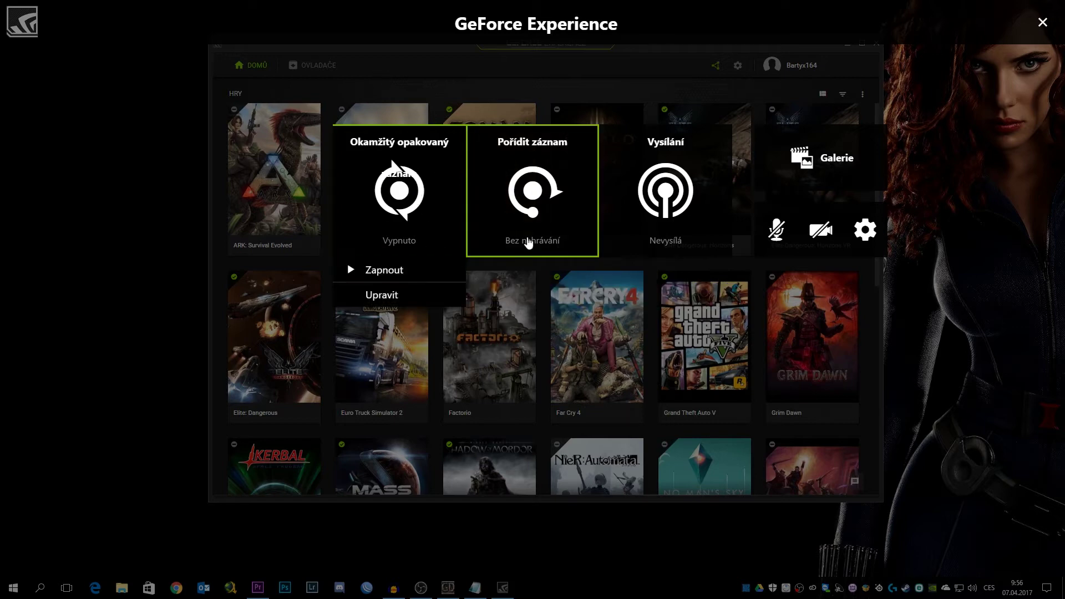
click(381, 294)
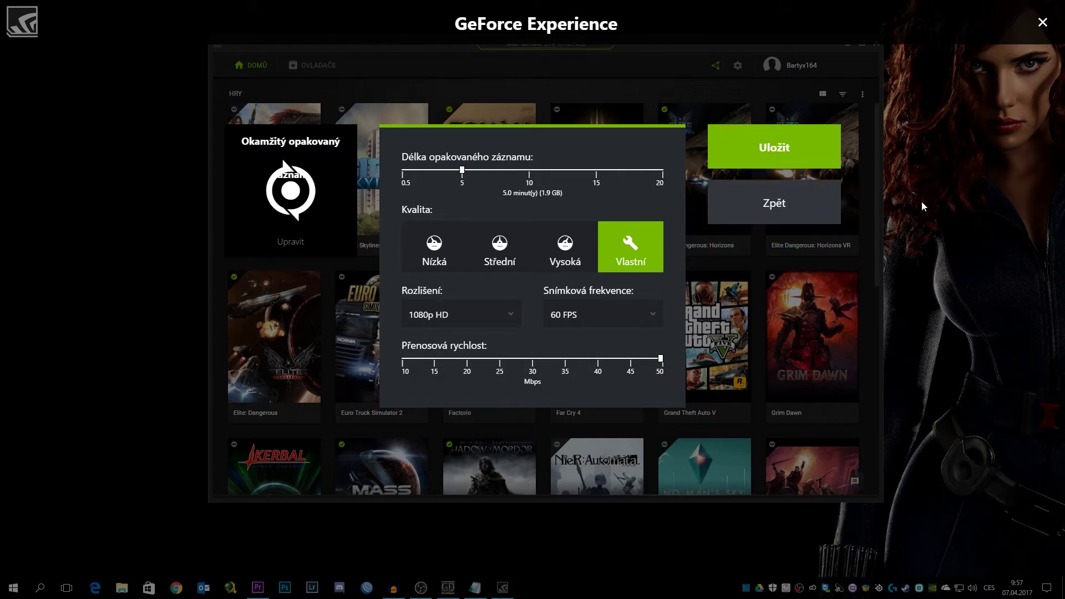
click(773, 201)
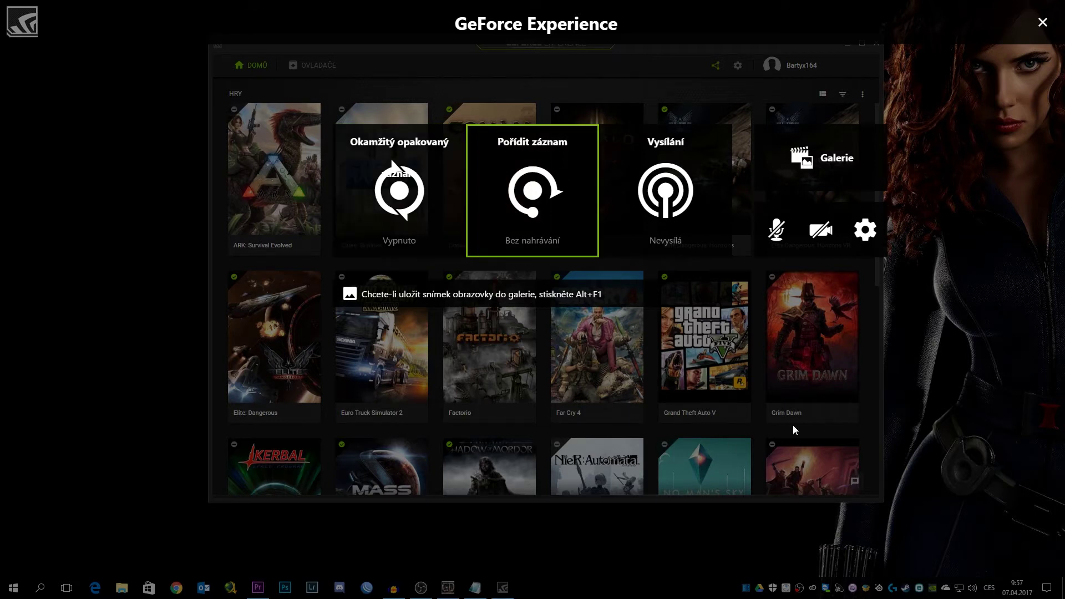
Step: Open the customization settings for manual recording (Pořídit záznam) and try the in-game resolution option (Herní)
click(510, 166)
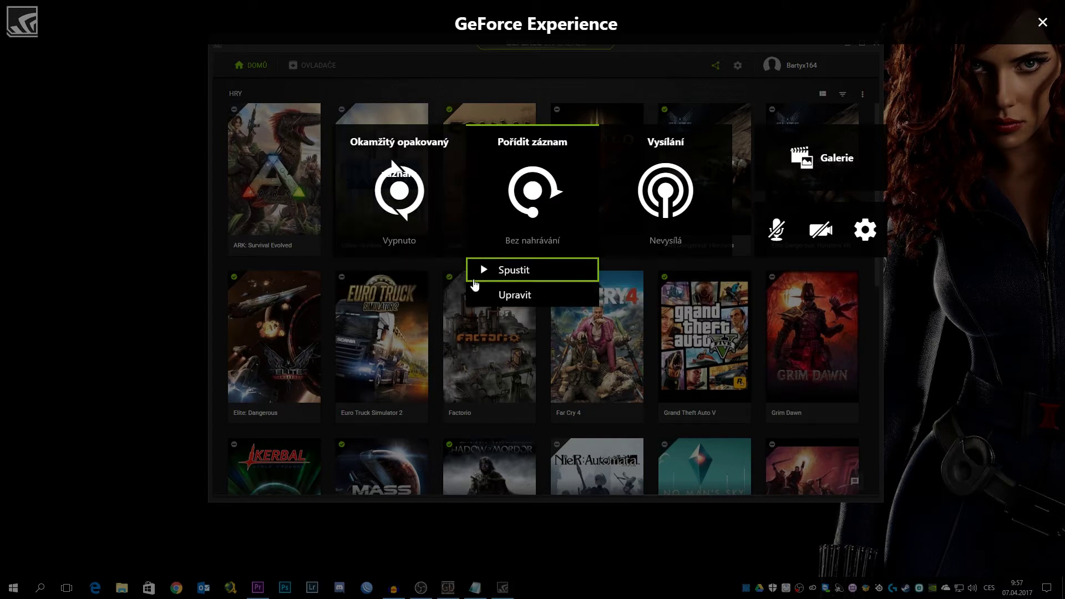
click(513, 297)
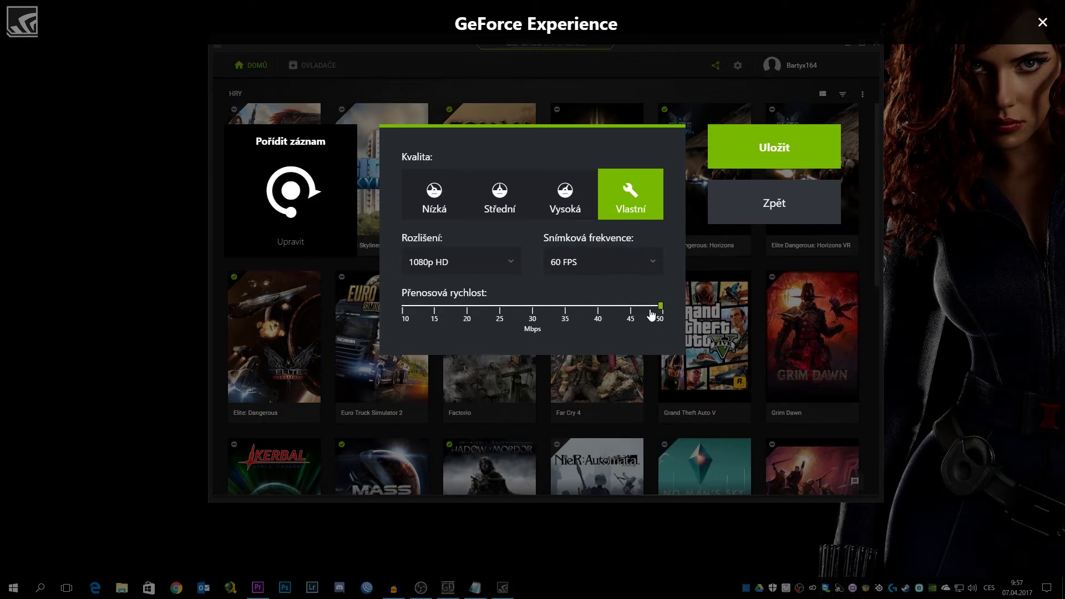
click(514, 267)
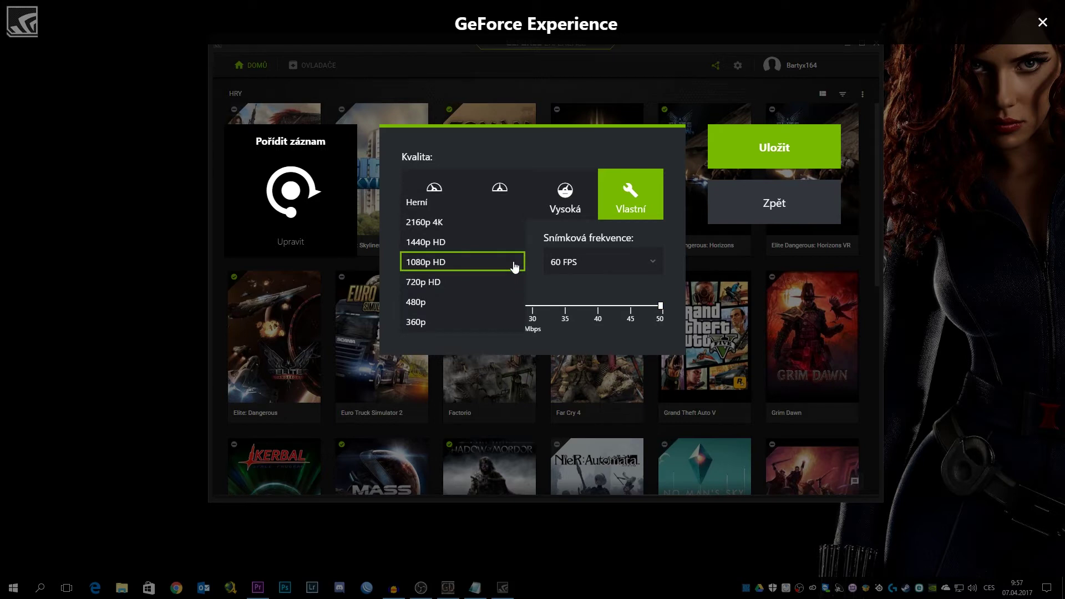
click(442, 263)
click(466, 262)
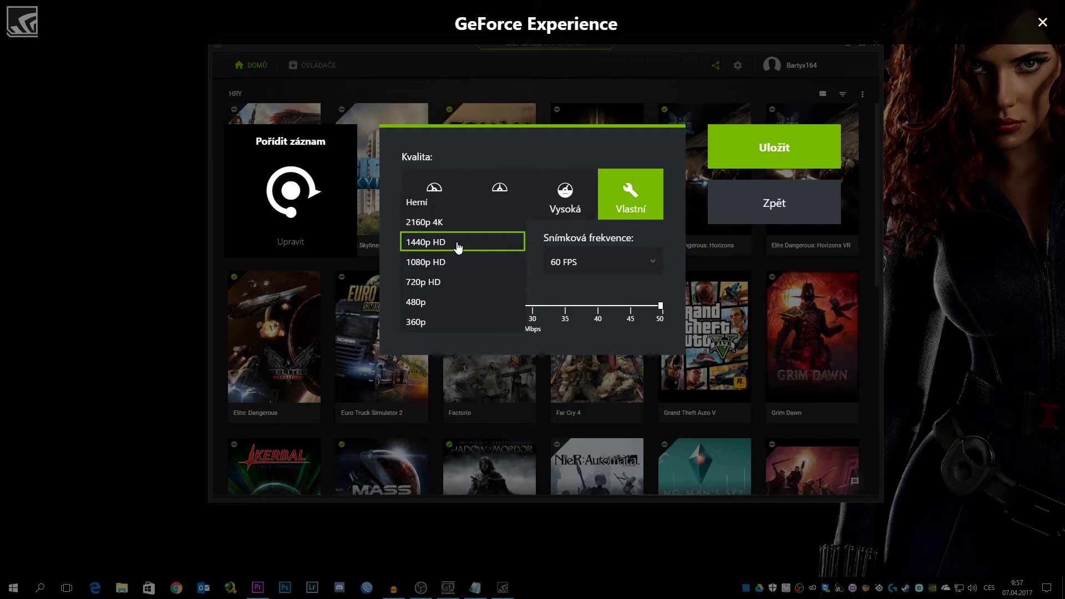
click(446, 207)
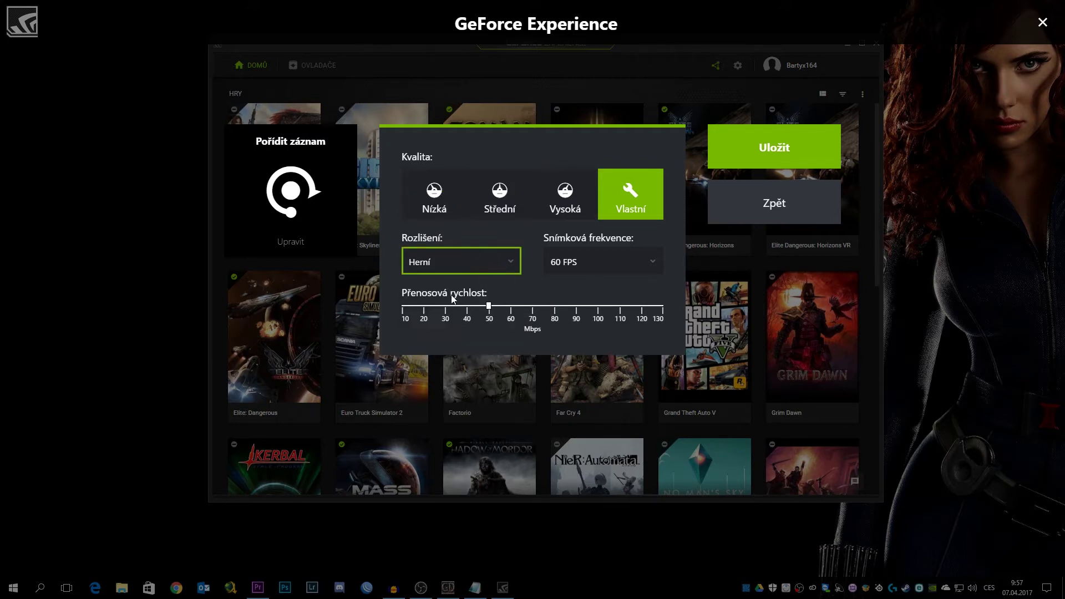
Step: Set the manual recording resolution back to 1080p HD and save the recording settings
click(489, 267)
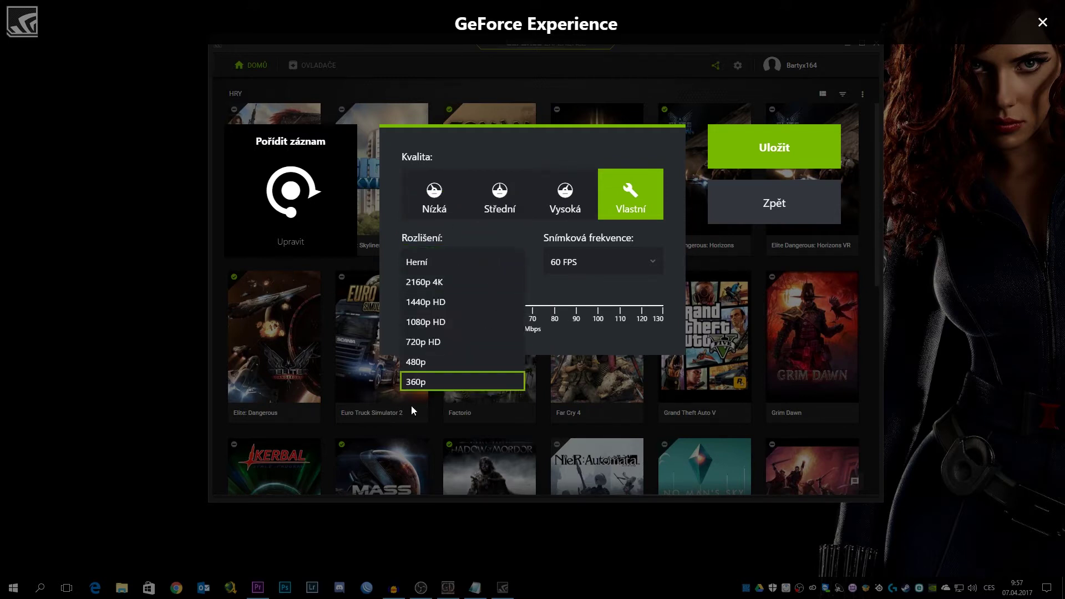
click(468, 319)
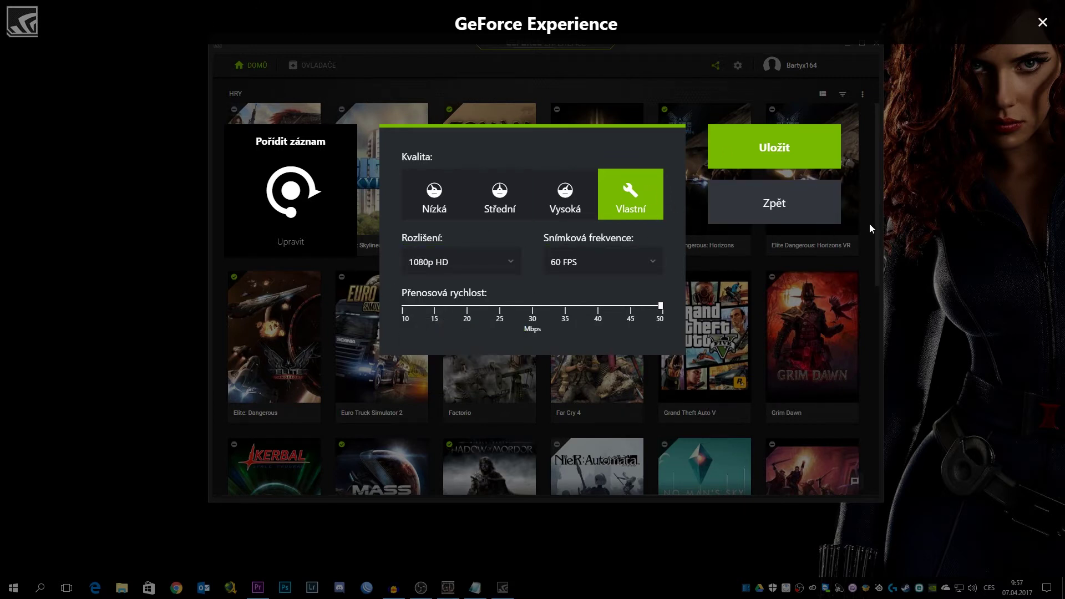
click(752, 151)
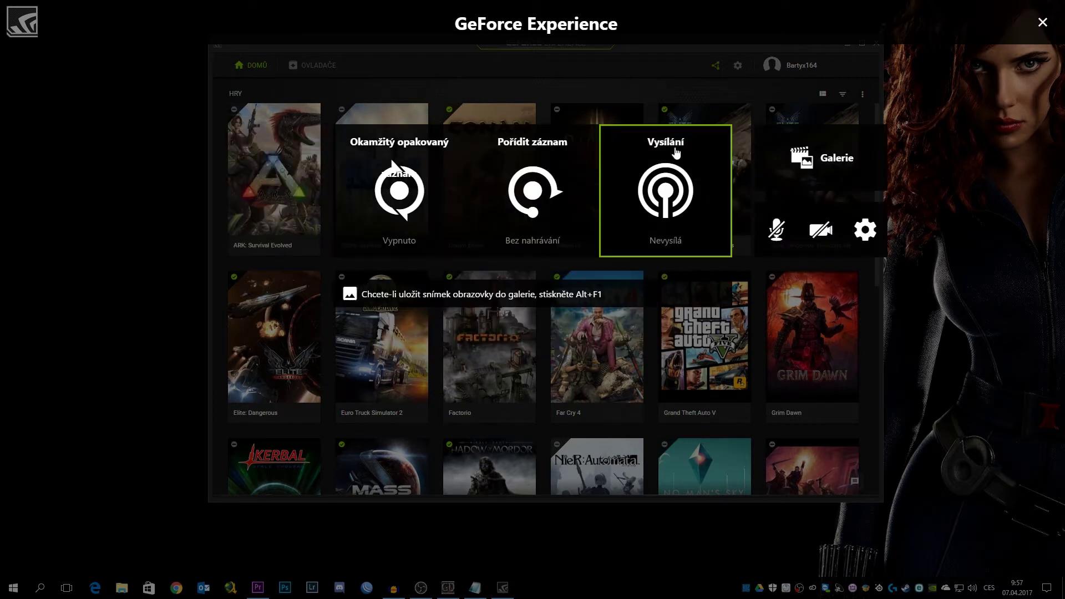
Step: View the broadcast customization settings, including the streaming service, quality, resolution and bitrate, and leave without saving
click(648, 162)
click(667, 295)
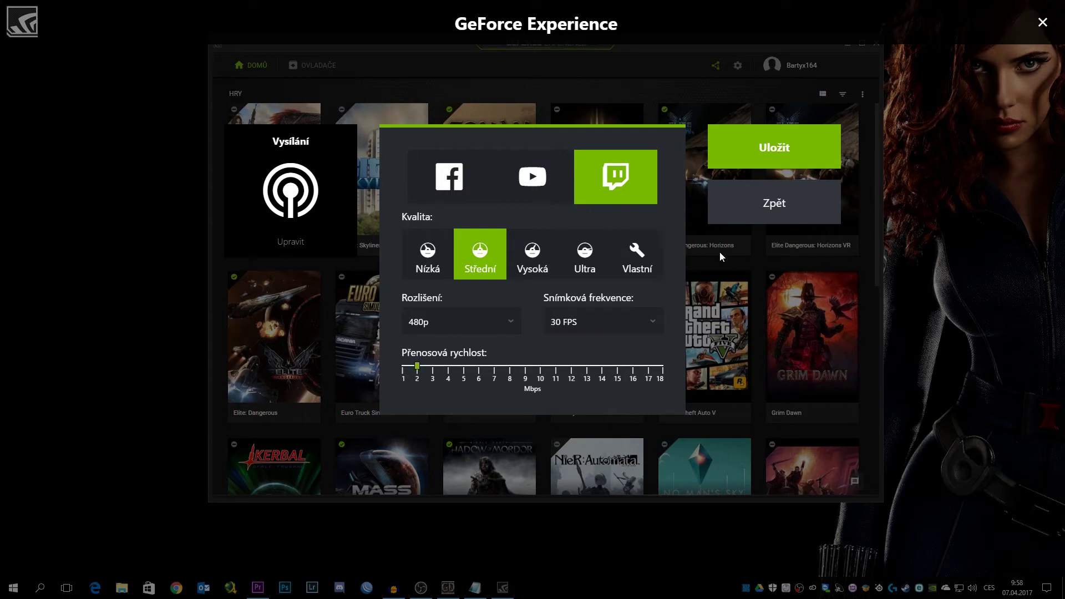
click(776, 203)
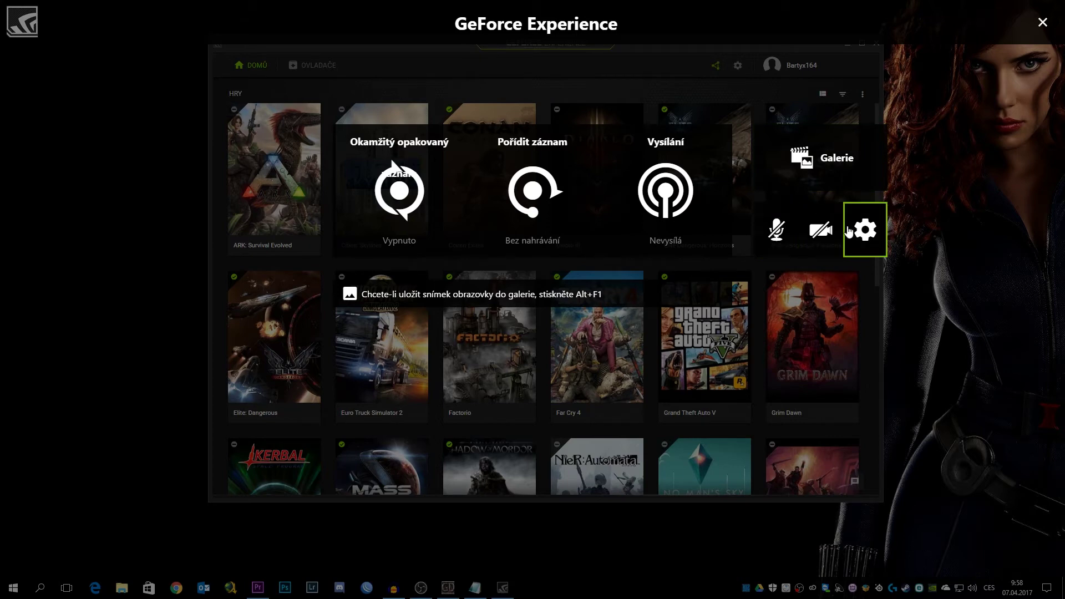
Step: Check the camera and microphone activation options and switch the microphone off (Vypnuto)
click(828, 228)
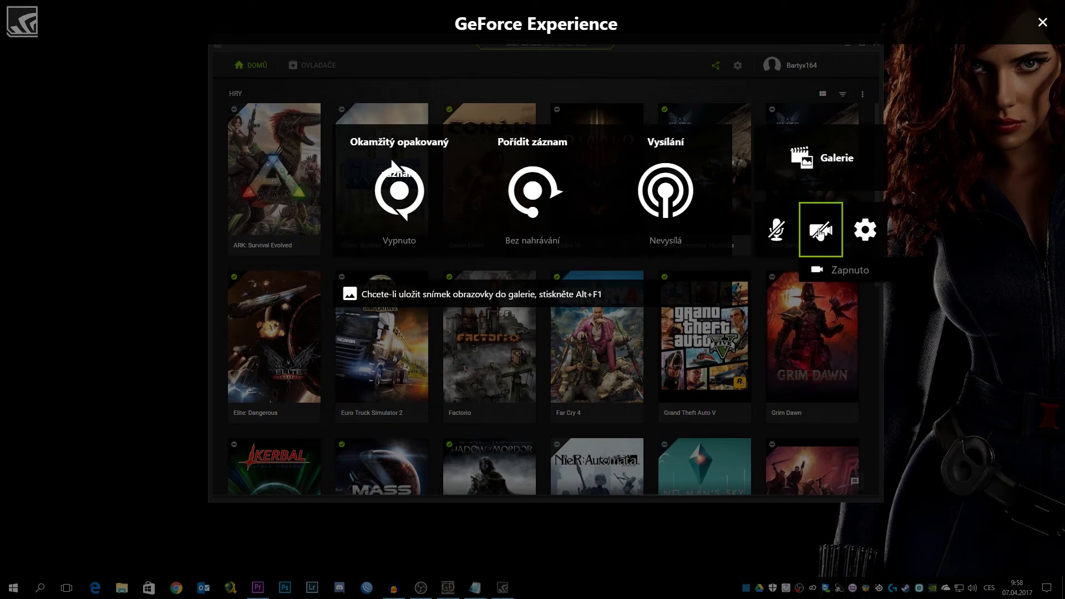
click(785, 238)
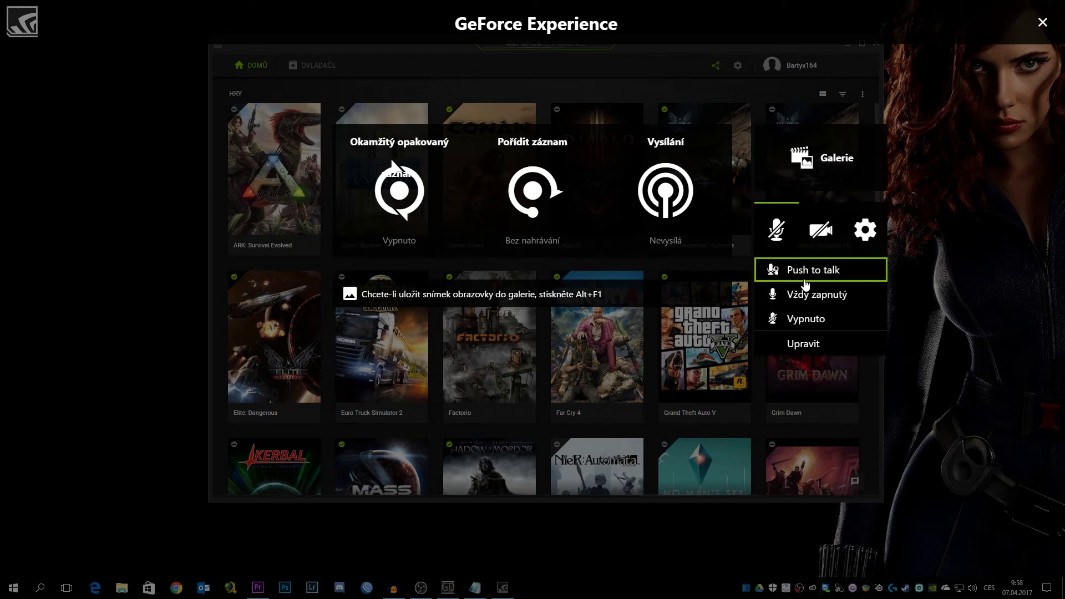
click(848, 274)
click(772, 245)
click(793, 313)
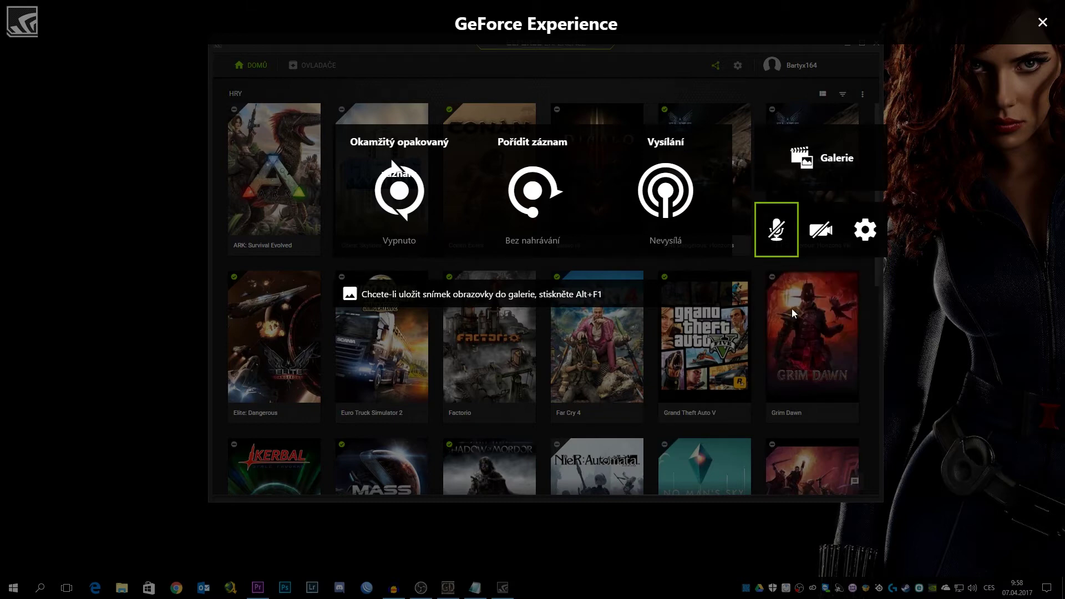
Step: View the microphone customization settings for recording device, volume and boost, and leave without saving
click(783, 226)
click(792, 349)
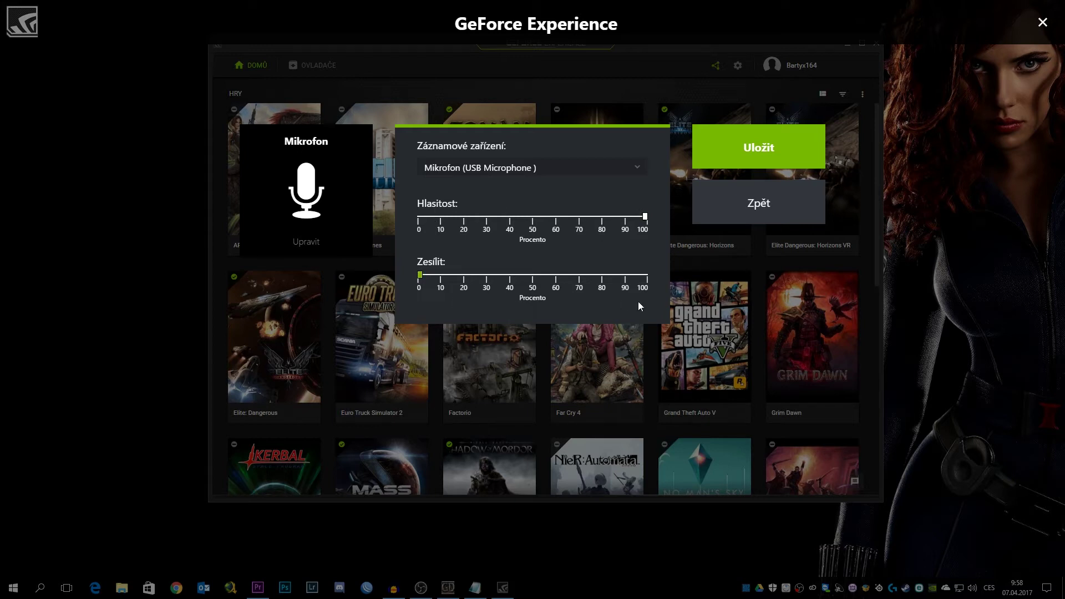
click(730, 200)
Step: Open the HUD layout (HUD nákres) in the overlay settings and view the status indicator and FPS counter placement
click(861, 233)
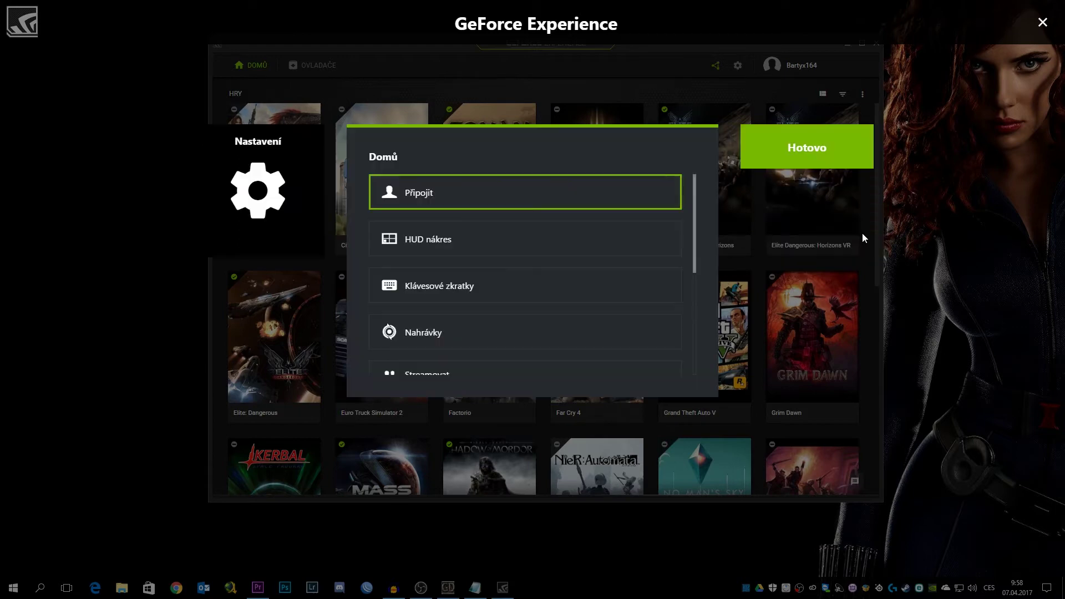
scroll(451, 280, down, 4)
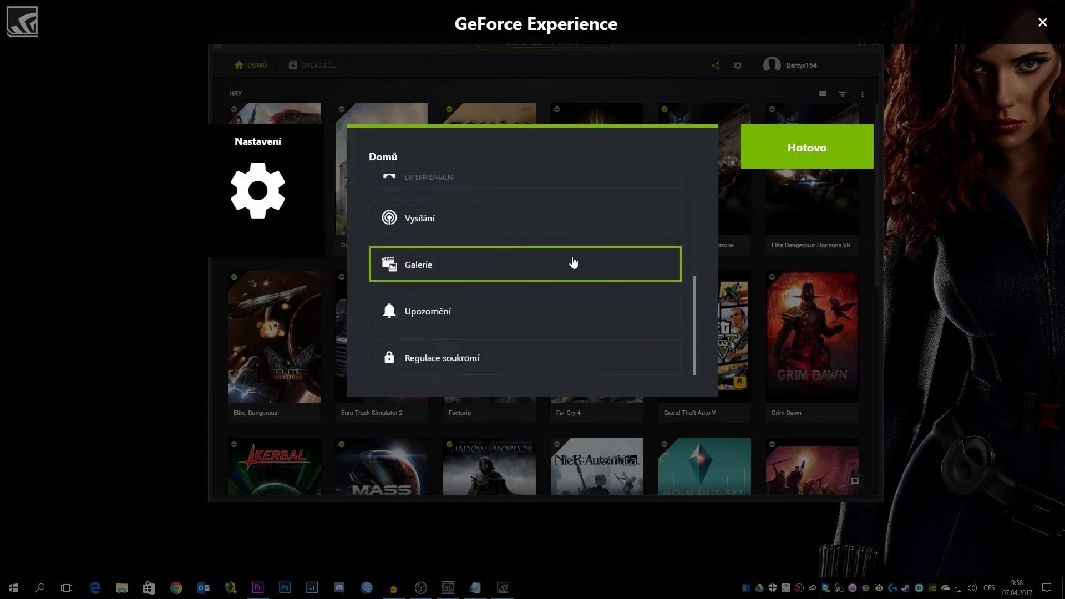
scroll(555, 276, up, 4)
click(455, 254)
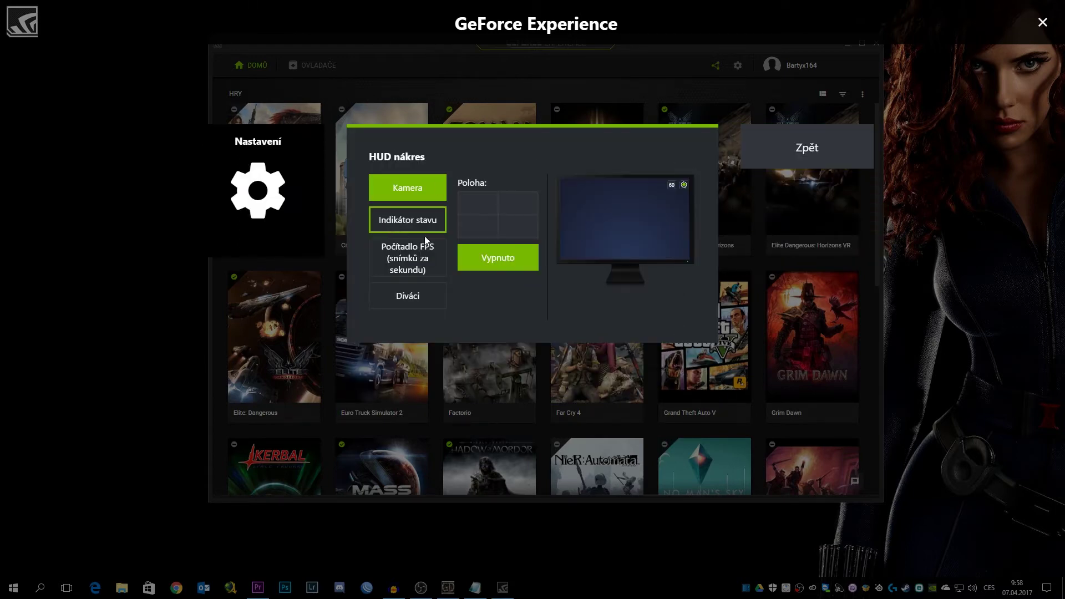
click(416, 219)
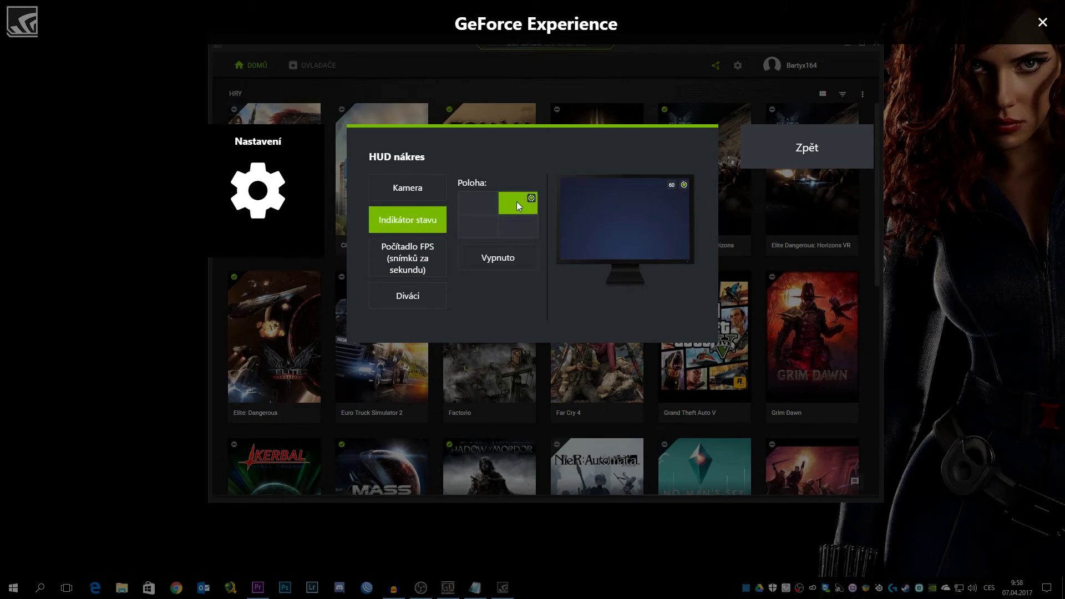
click(409, 266)
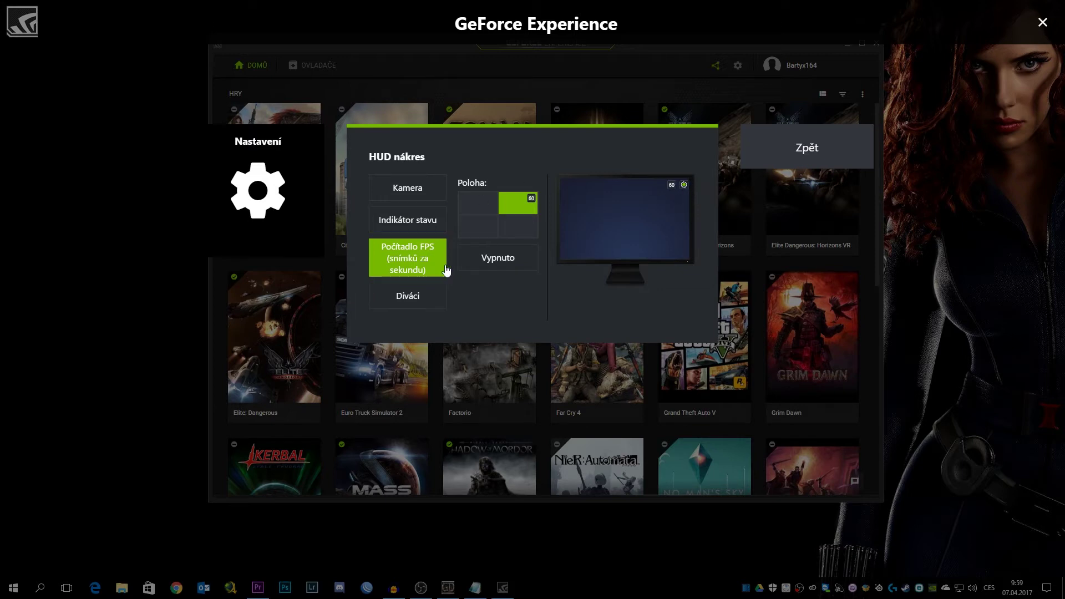
Step: Try the FPS counter in the lower-left corner of the HUD and switched off, then return it to the upper-right corner
click(489, 232)
click(519, 201)
click(536, 261)
click(521, 195)
Step: Place the viewers counter (Diváci) in the upper-right corner of the HUD, then turn it off again
click(399, 304)
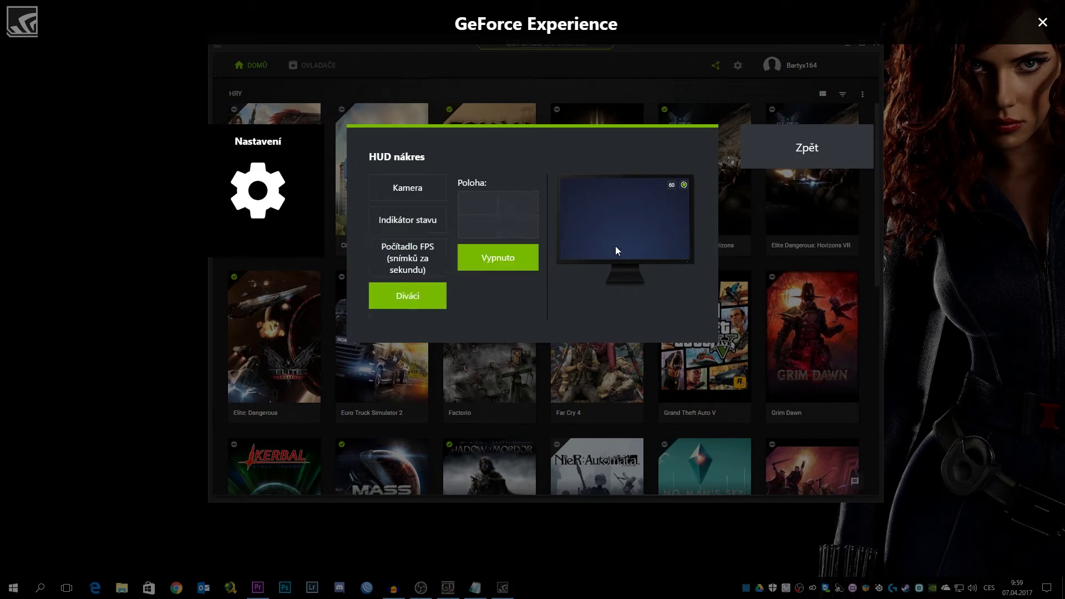
click(516, 198)
click(498, 266)
Step: Place the camera in the upper-left corner of the HUD, try its medium, small and large sizes, and turn it off again
click(428, 190)
click(474, 202)
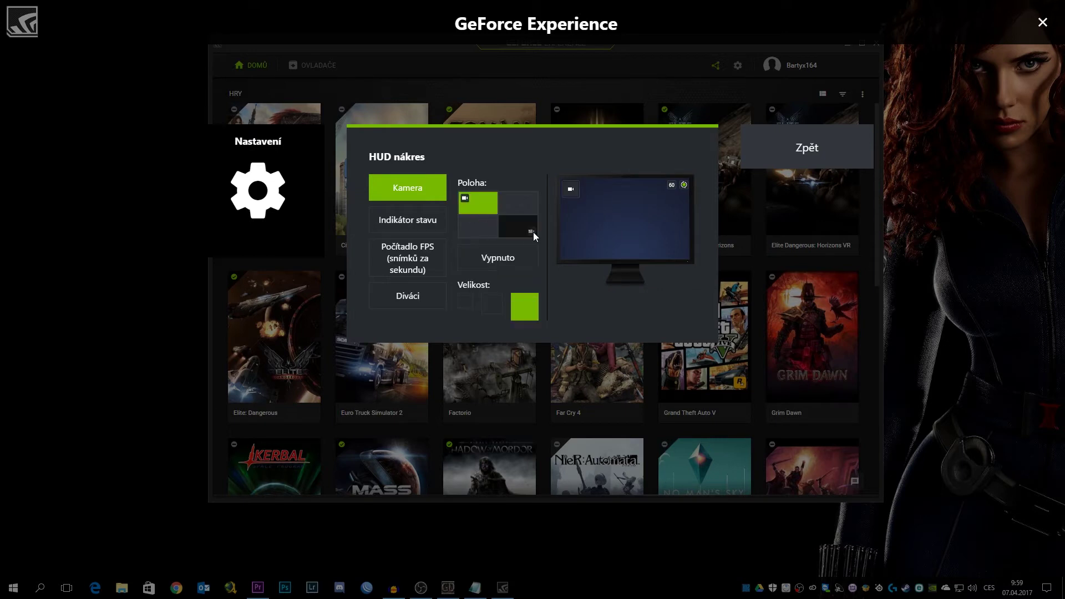
click(493, 311)
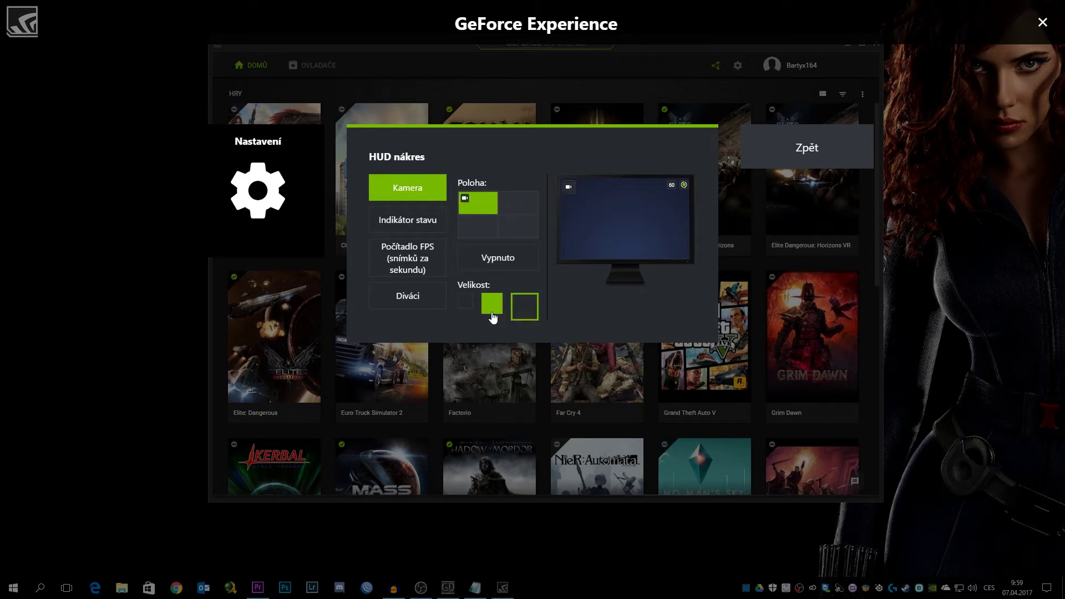
click(465, 301)
click(526, 312)
click(486, 259)
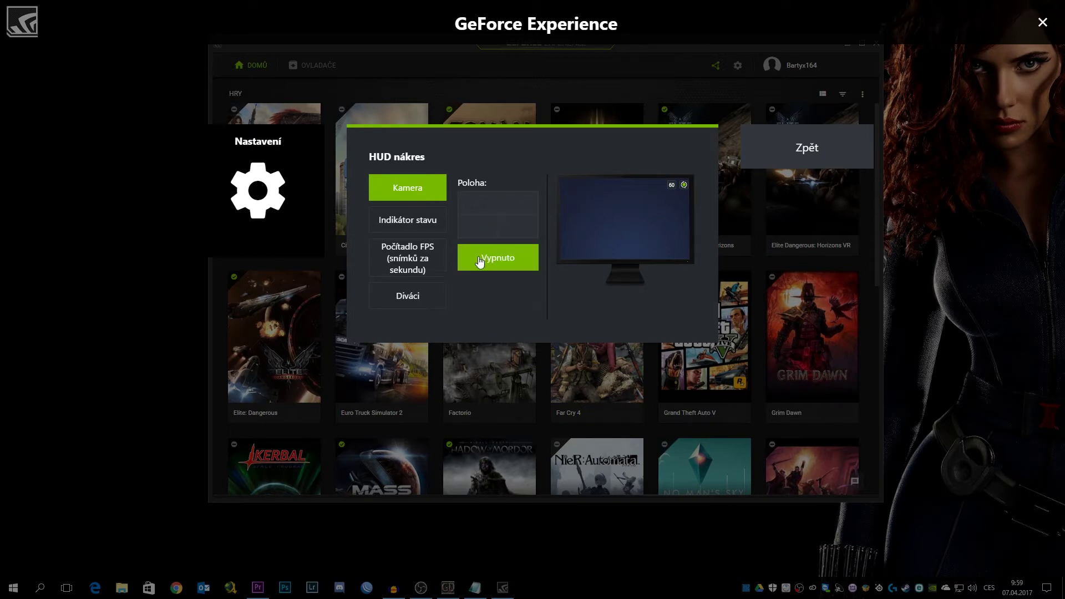
Step: Recheck the HUD placement of the status indicator, FPS counter and viewers, and go back to the overlay settings list
click(408, 221)
click(409, 252)
click(405, 298)
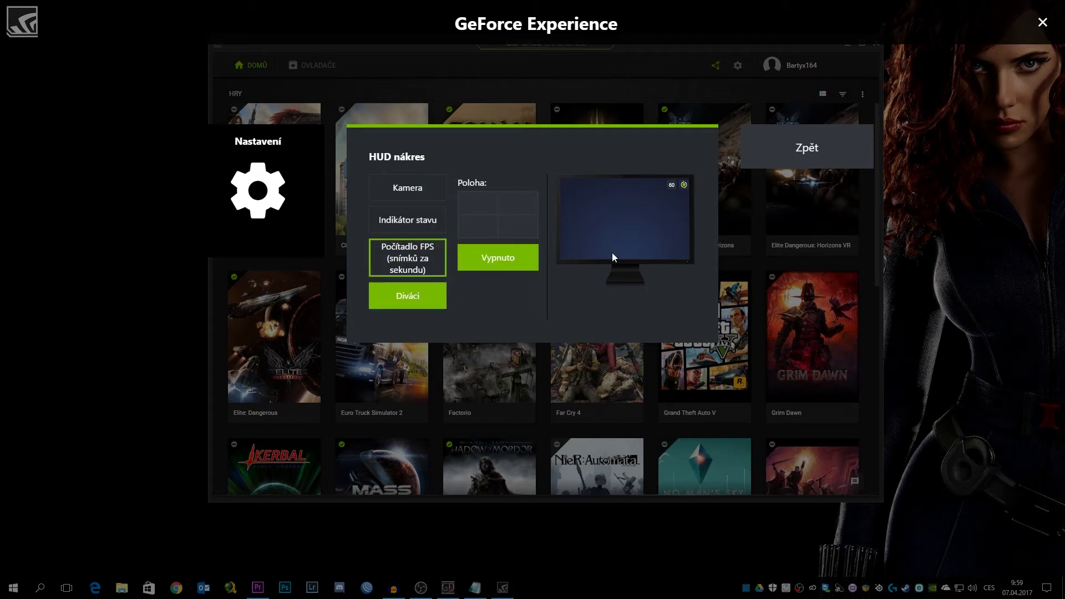
click(802, 147)
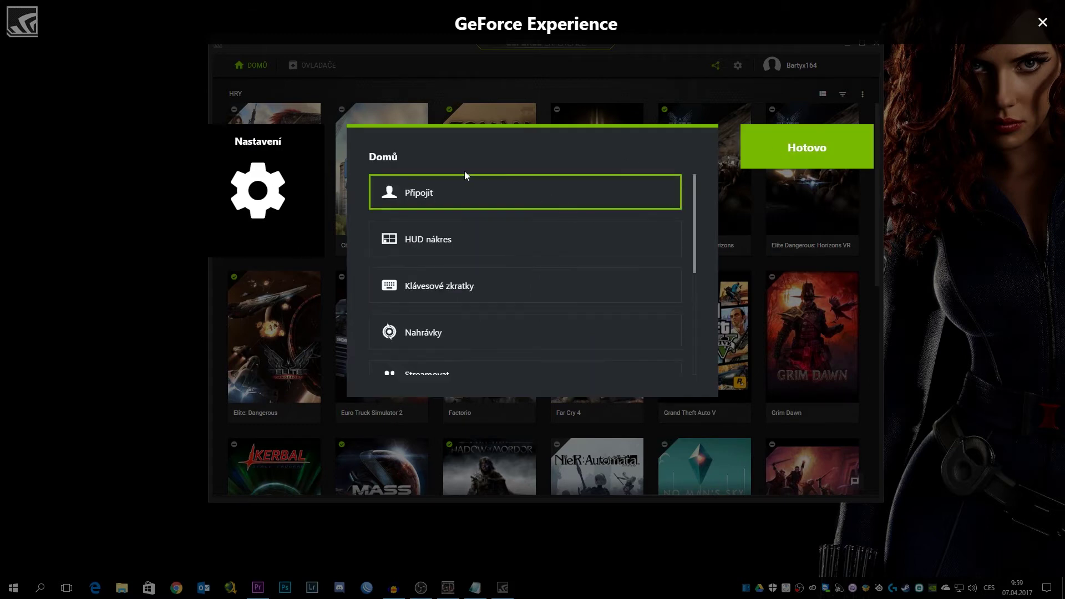
Step: Review all keyboard shortcuts (Klávesové zkratky) of the overlay, go back and look over the remaining settings categories
scroll(466, 233, down, 1)
click(466, 231)
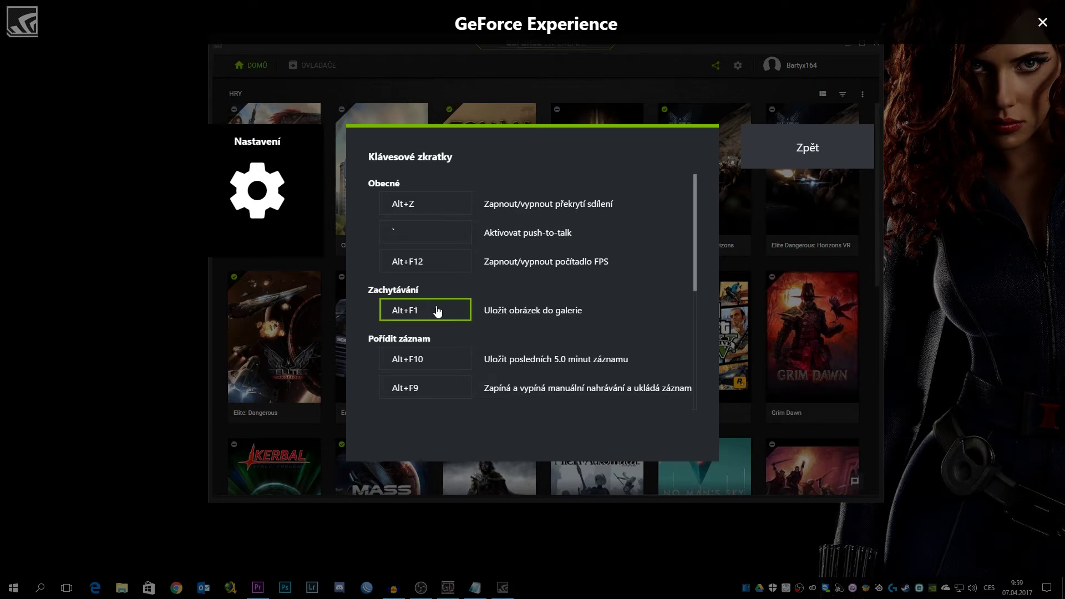
scroll(438, 311, down, 1)
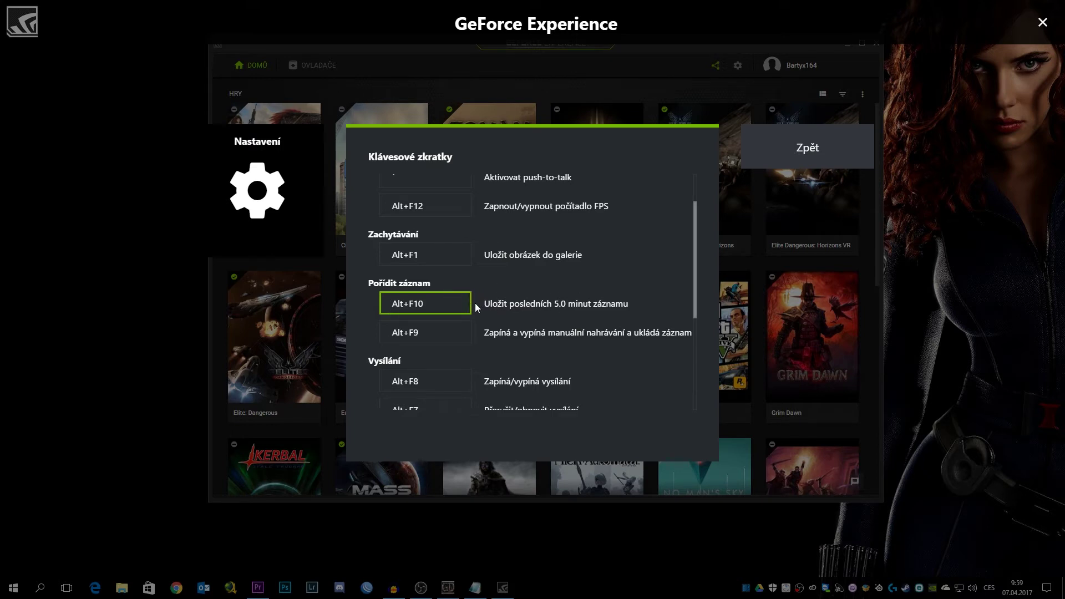
scroll(480, 333, down, 3)
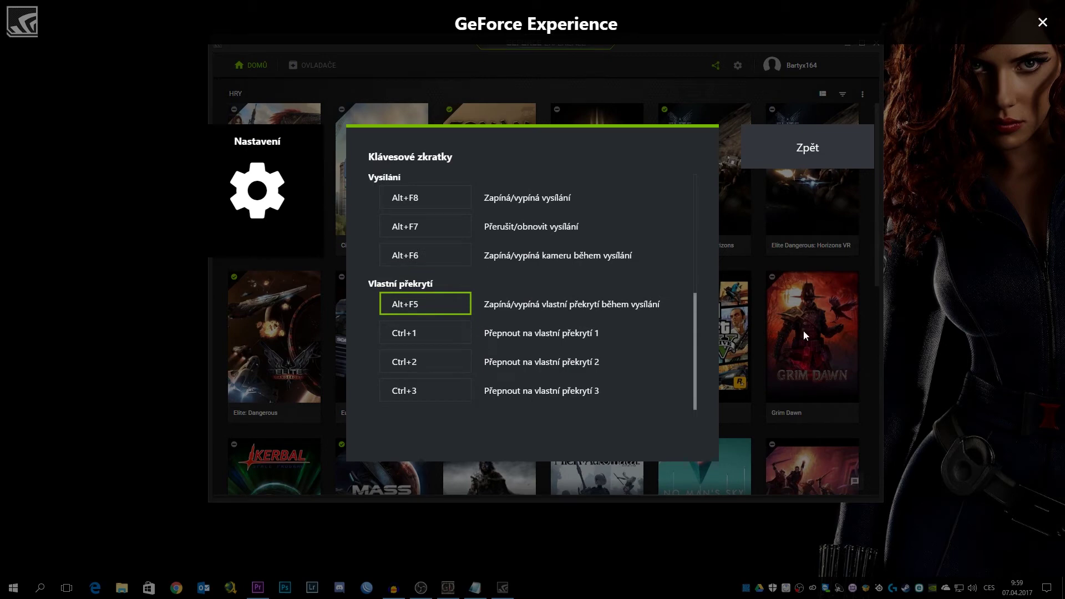
click(807, 148)
scroll(577, 304, down, 5)
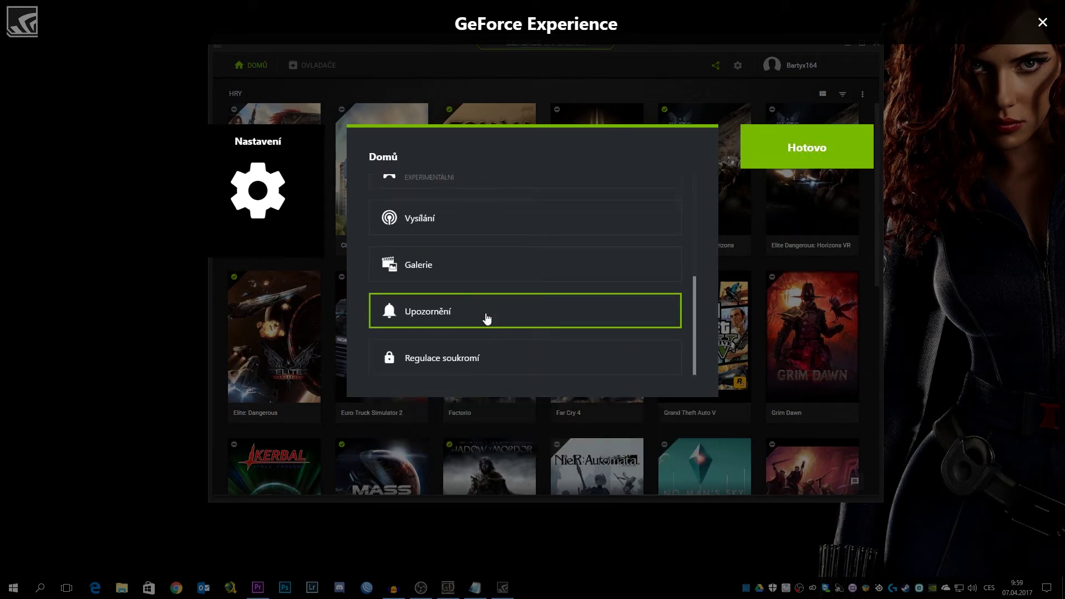
scroll(488, 310, up, 5)
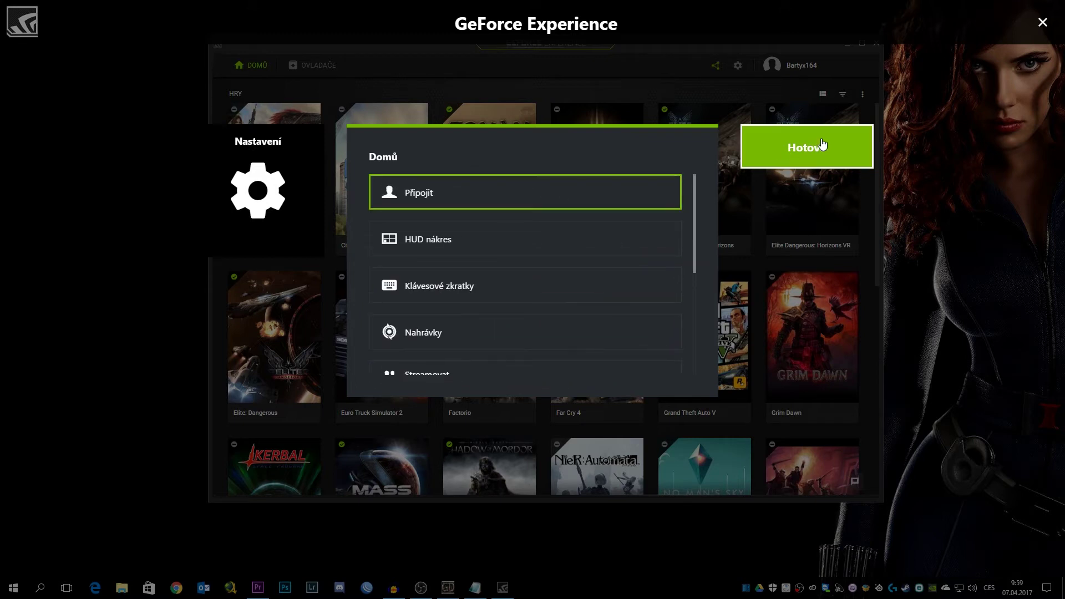
Step: Leave the overlay settings, close the sharing overlay and the GeForce Experience window, and toggle screen recording on and off from the desktop
click(809, 148)
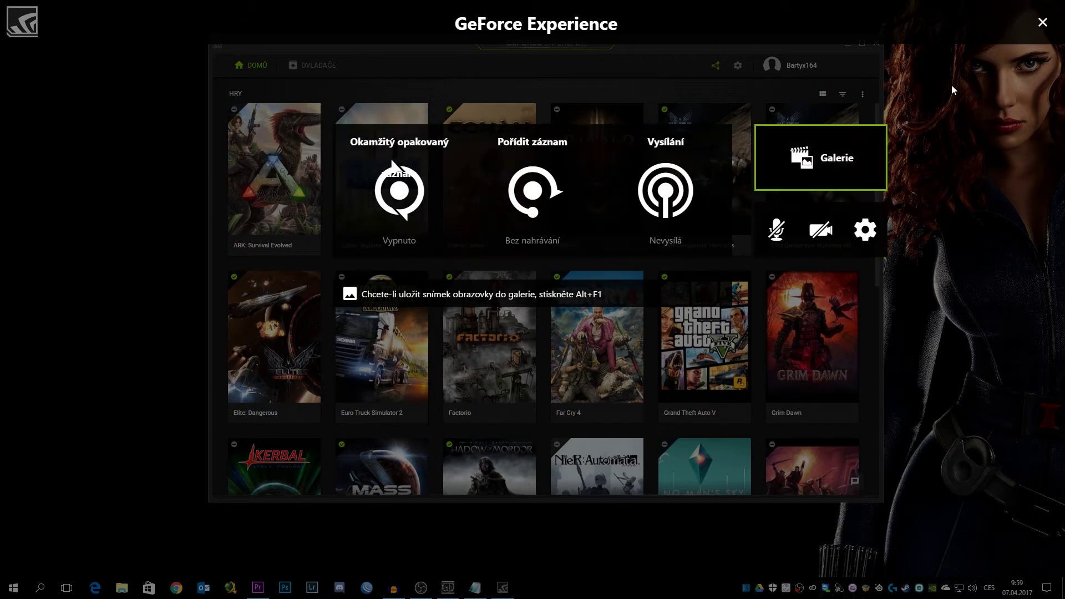
click(1042, 23)
click(876, 42)
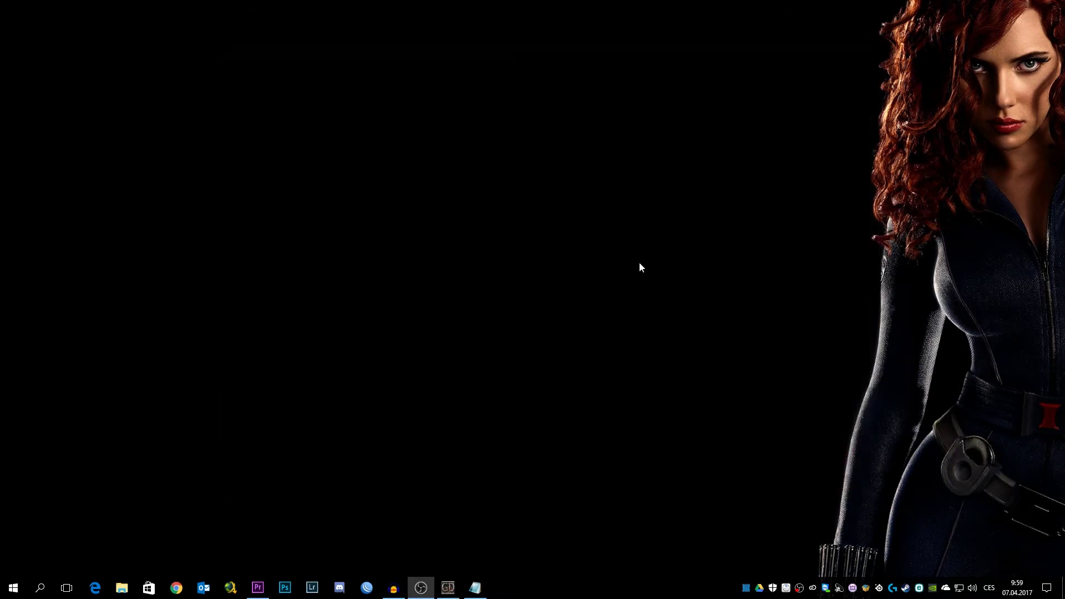
key(alt+F9)
key(alt+F9)
Step: Reopen the GeForce Experience sharing overlay, set the microphone mode to off (Vypnuto), and close the overlay and the program window
right_click(935, 588)
click(750, 347)
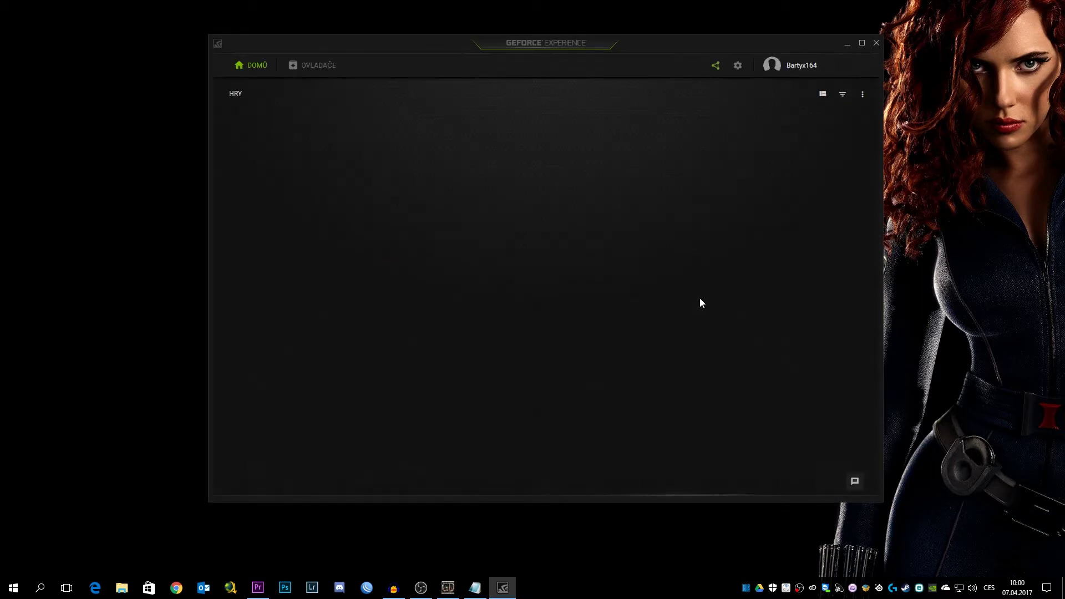
mouse_move(731, 296)
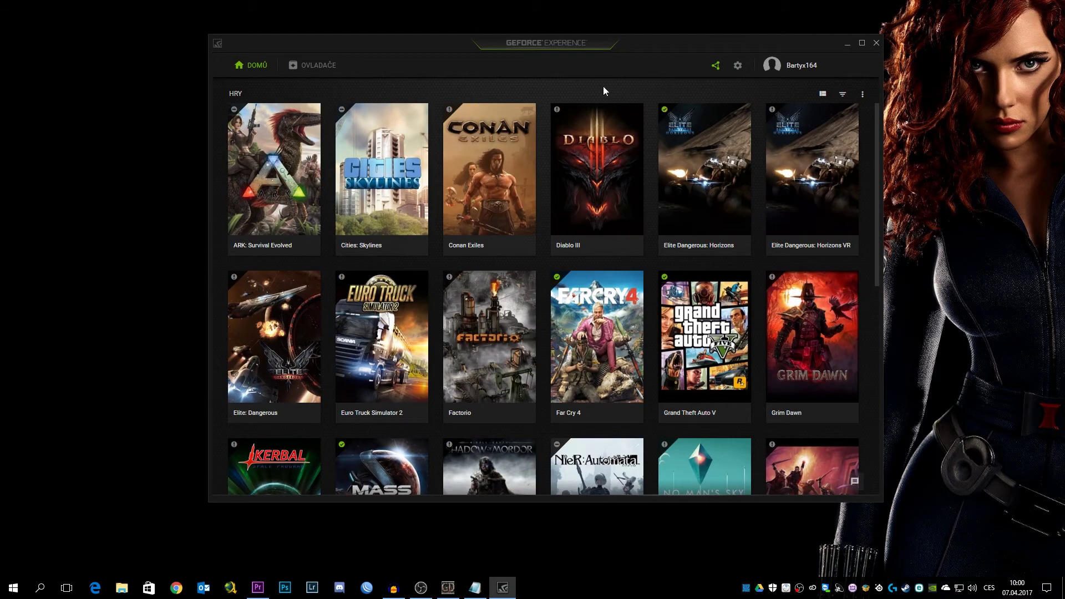
click(716, 65)
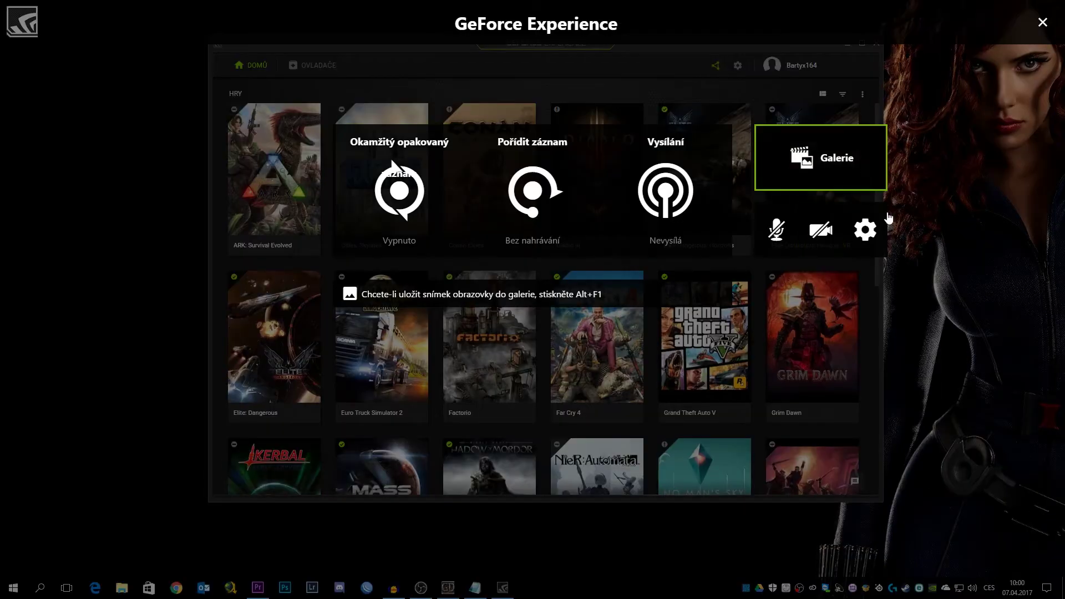
click(783, 231)
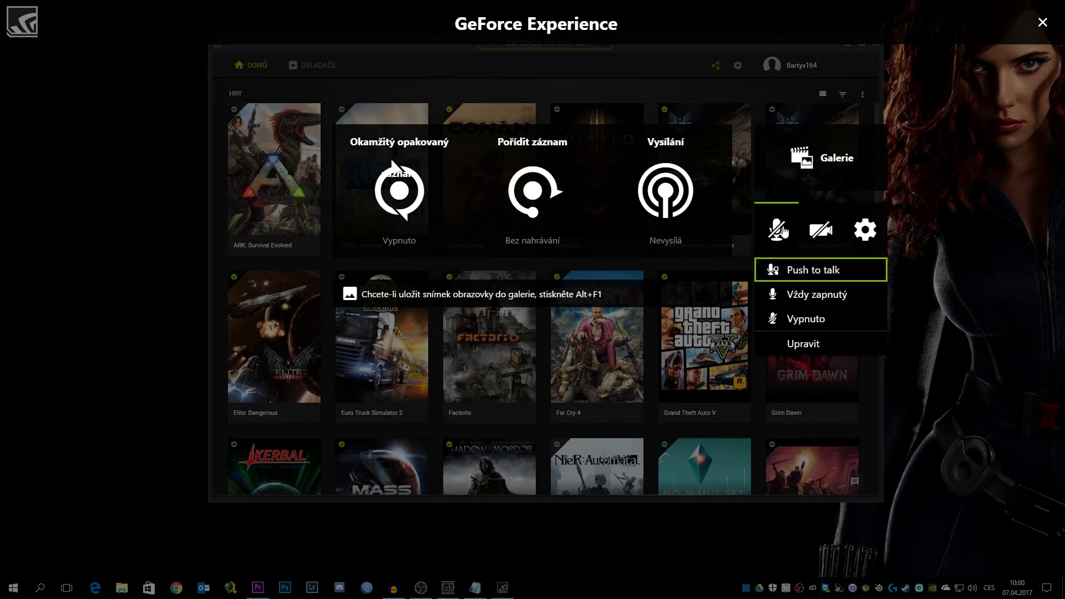
click(805, 319)
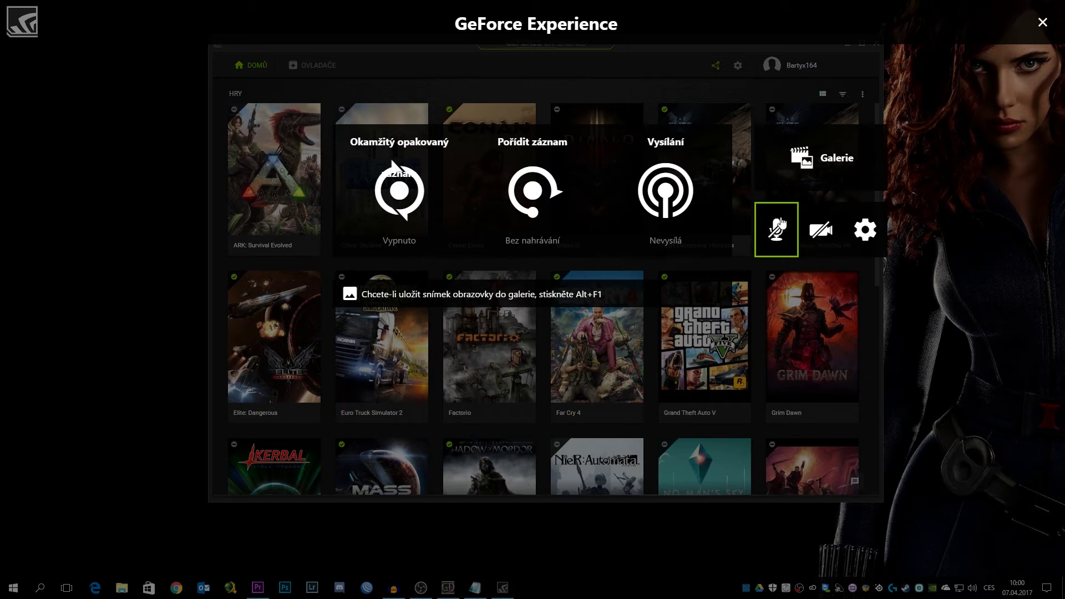
click(1043, 22)
click(877, 43)
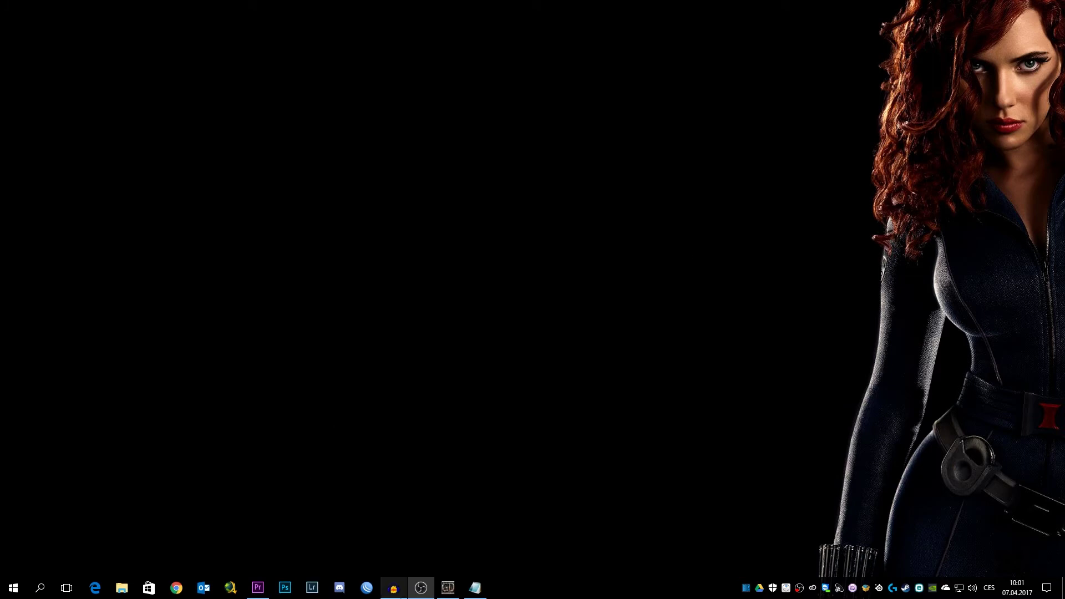
Step: Switch to Audacity and reposition its window near the middle of the desktop
mouse_move(393, 588)
click(397, 560)
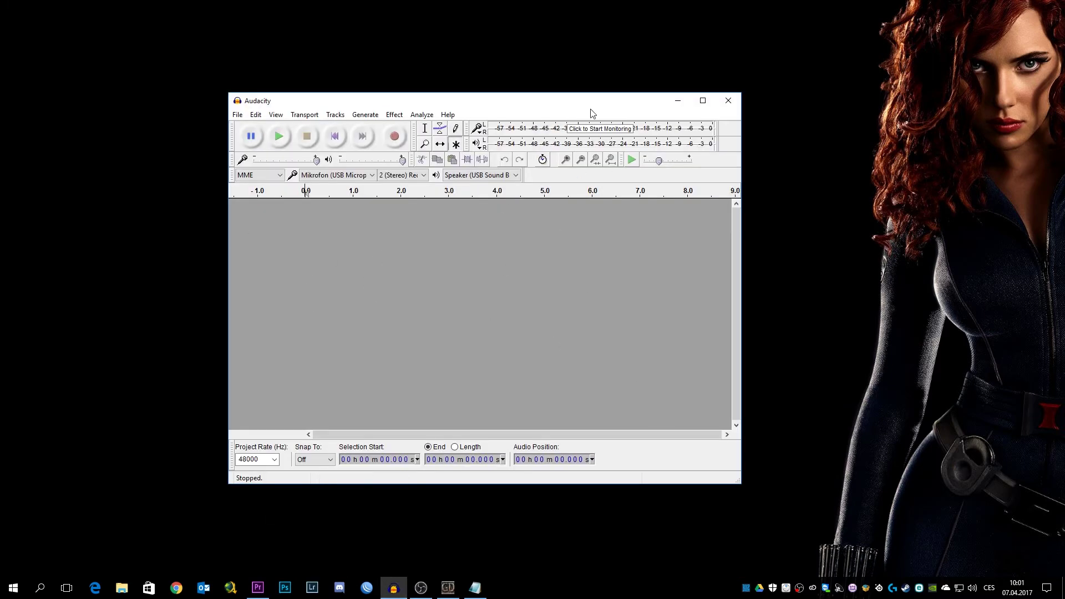
drag(384, 102, 545, 91)
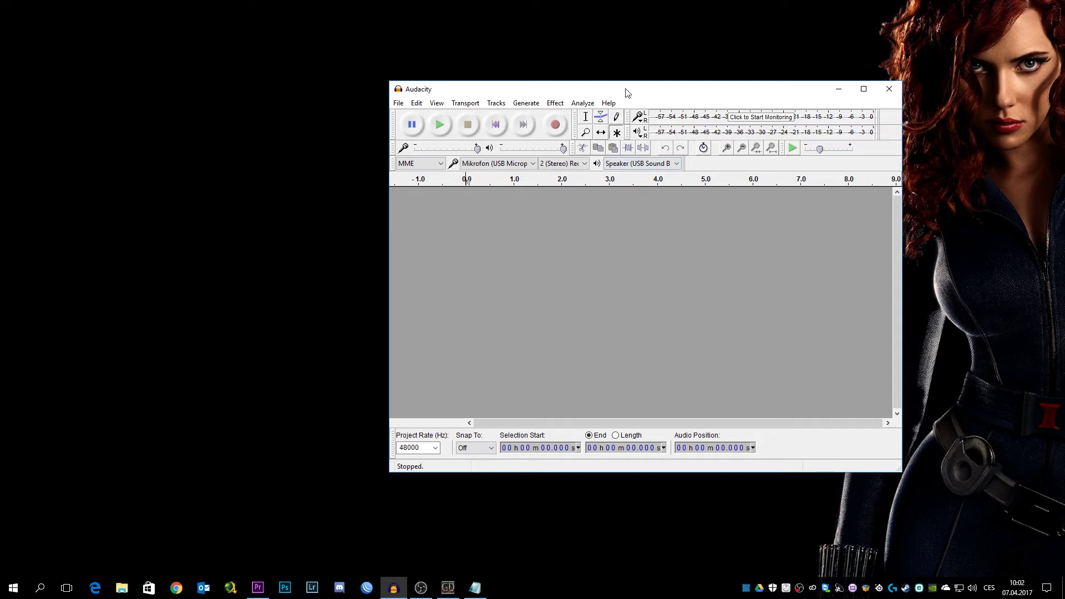
drag(626, 89, 594, 108)
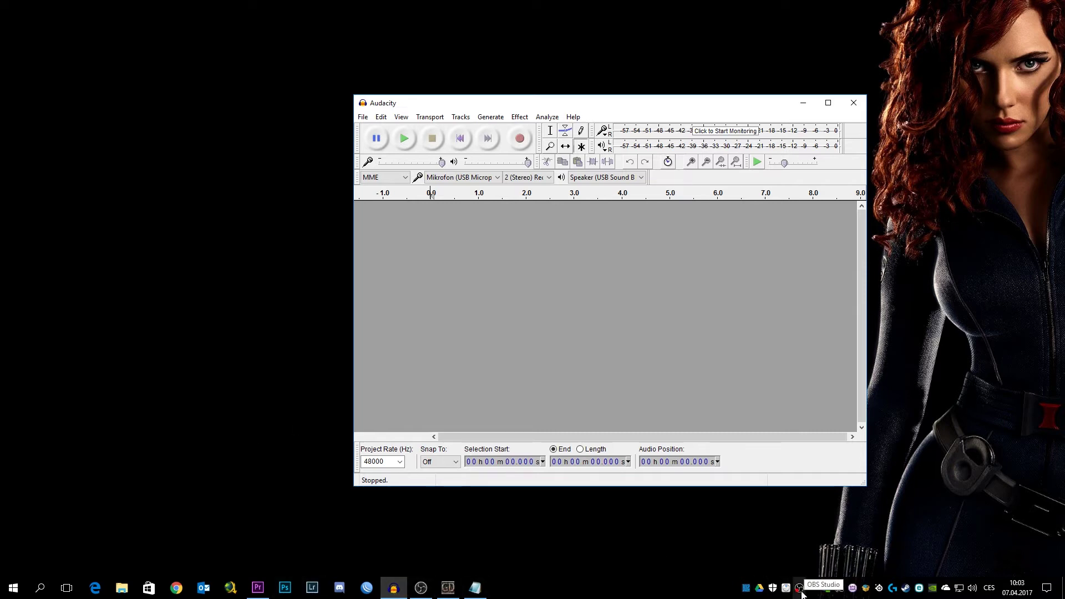
click(912, 306)
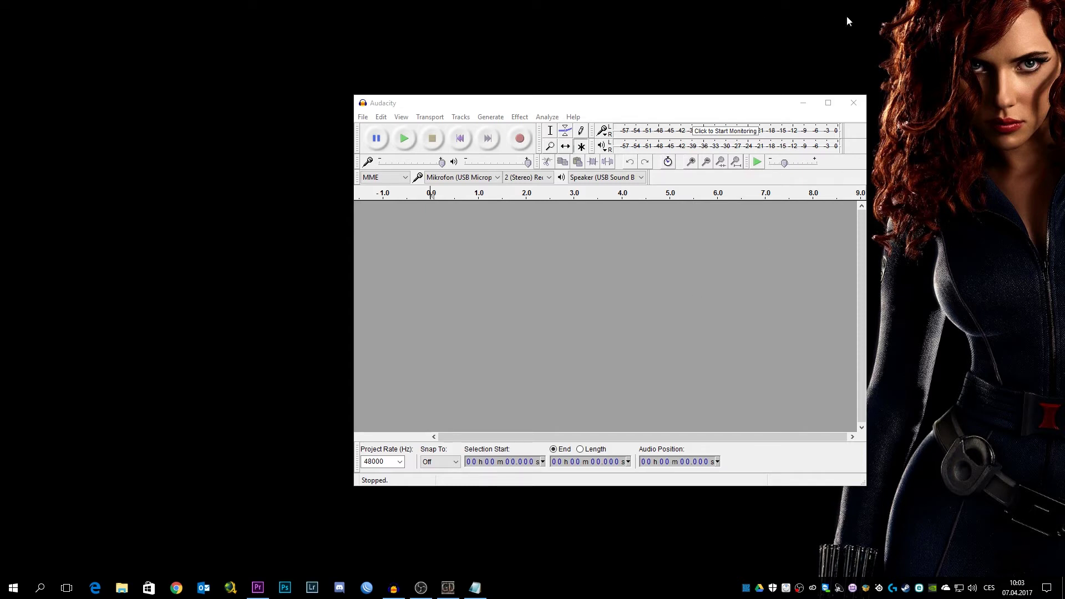
Step: Record a short microphone test in Audacity, stop it and delete the recorded track
click(520, 138)
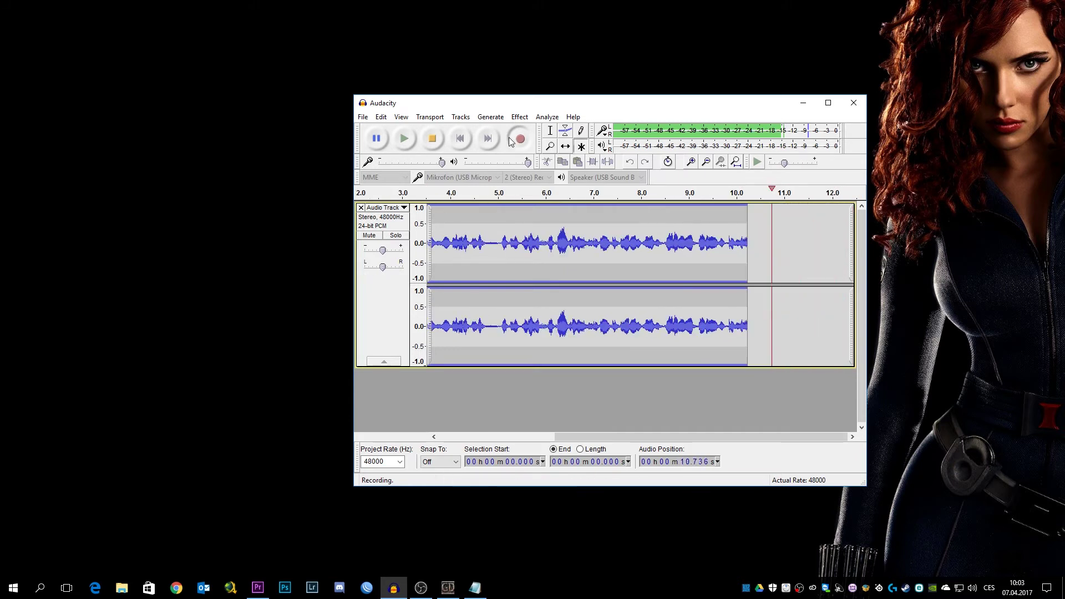
key(space)
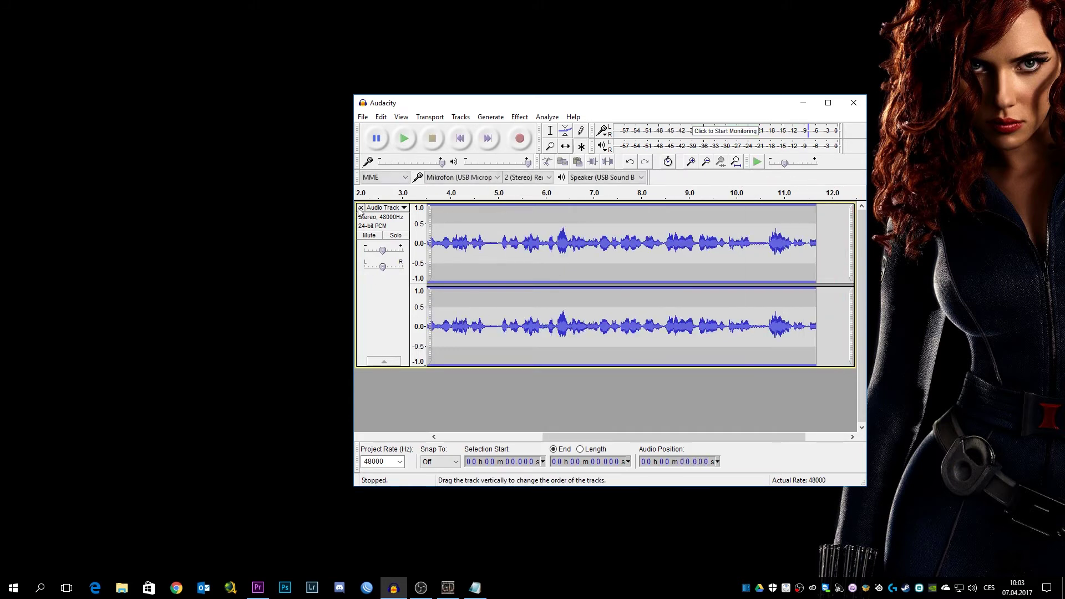
click(361, 208)
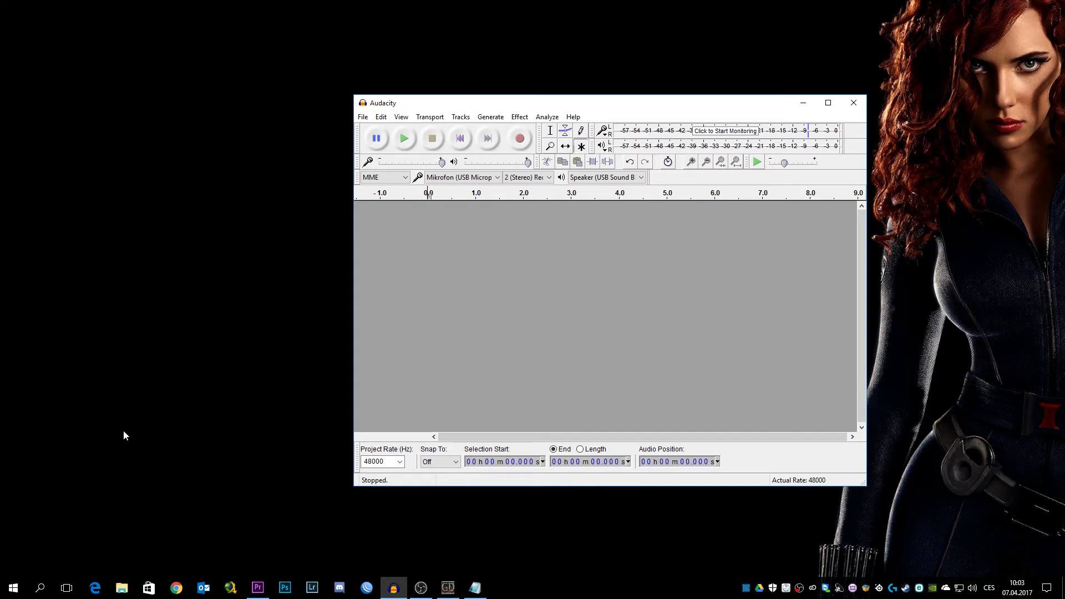
click(258, 423)
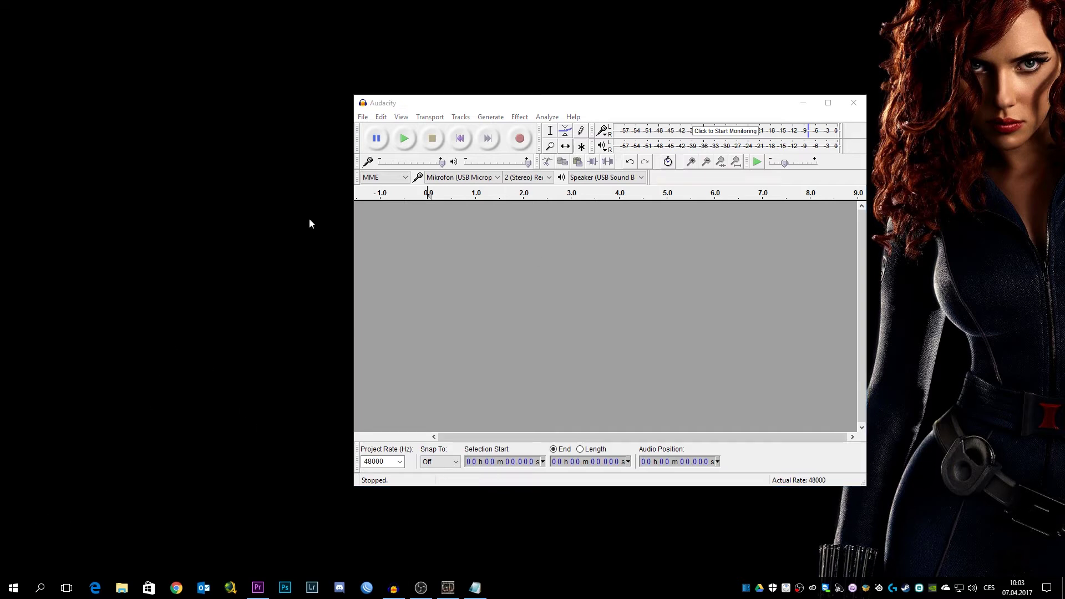
Step: Reposition the Audacity window and start recording the microphone alongside the running screen capture
drag(537, 104, 566, 107)
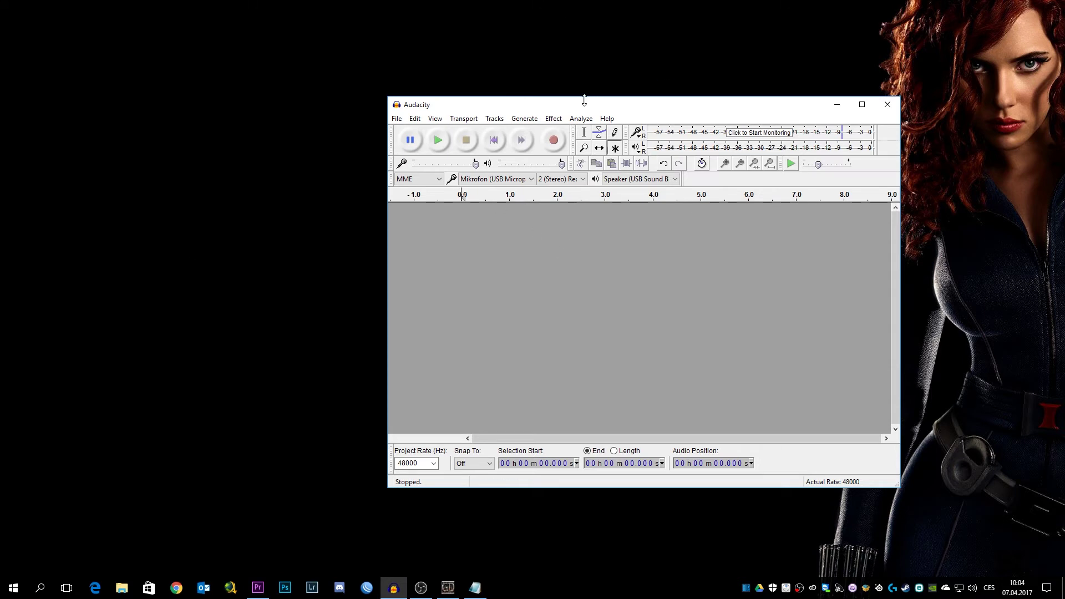
drag(589, 107, 505, 76)
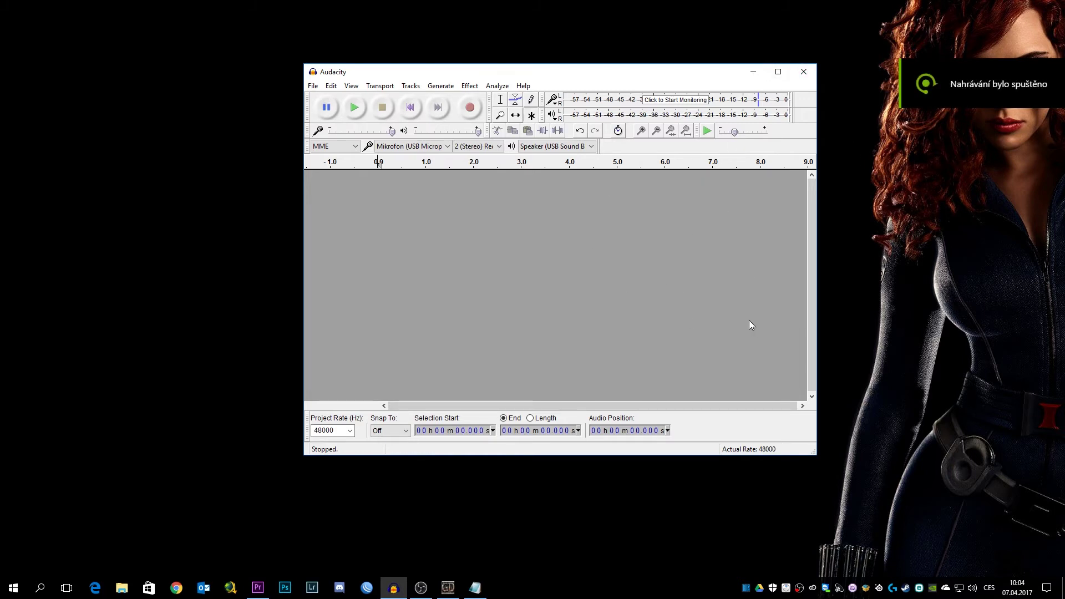
click(472, 104)
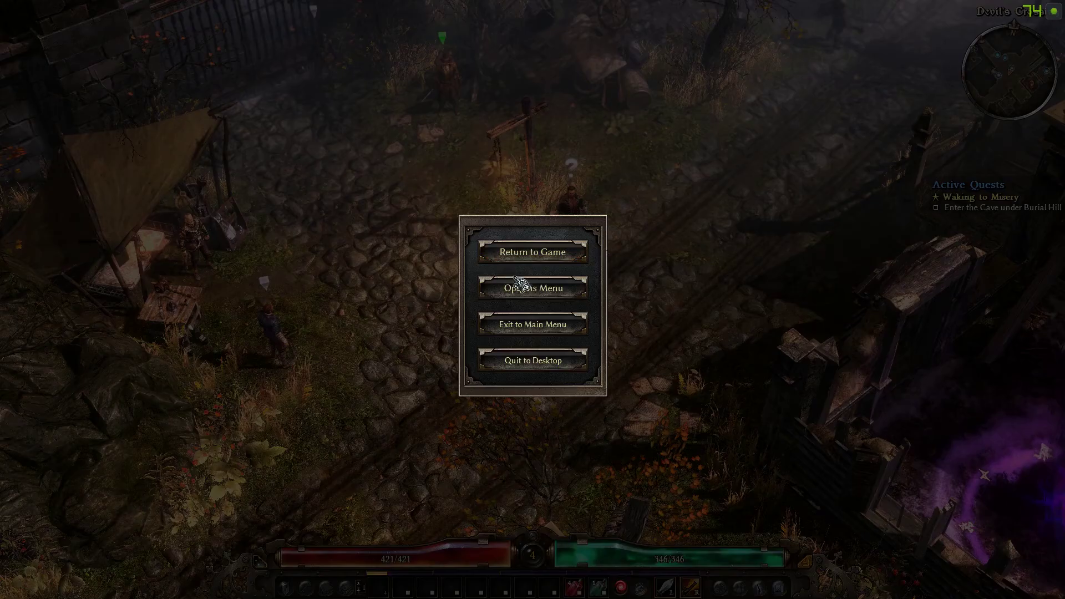
Step: In Grim Dawn's audio options, lower the Master Volume to near its minimum, accept the change and return to the game
click(551, 254)
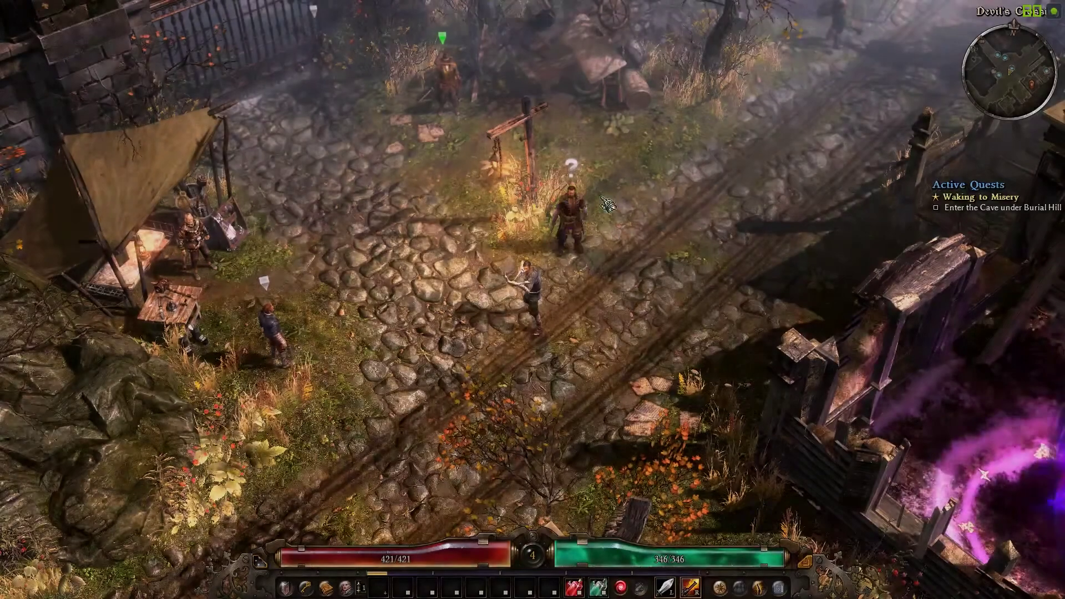
key(Escape)
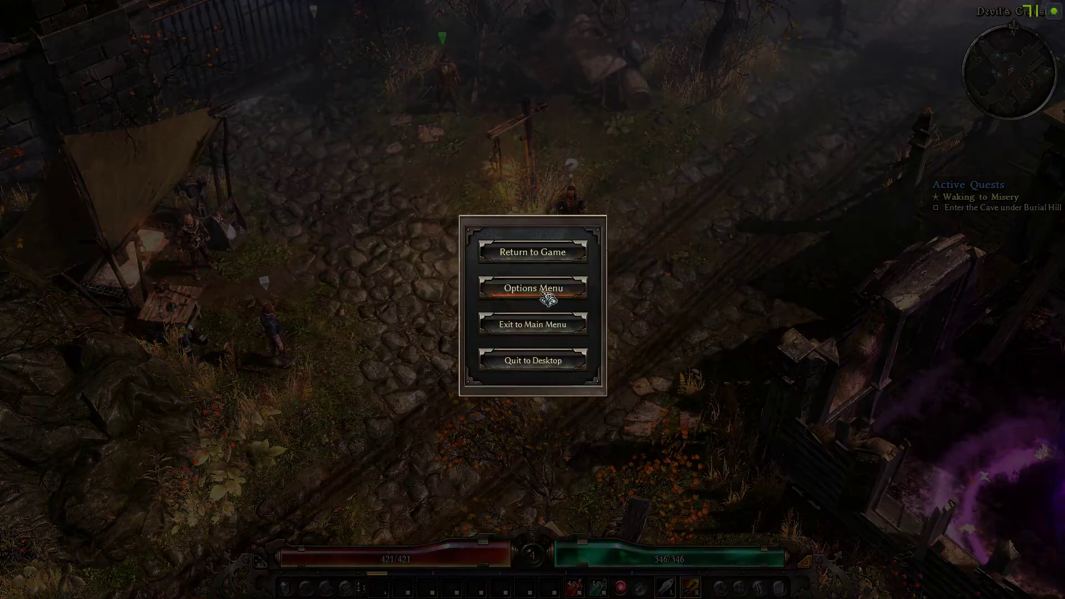
click(546, 289)
click(541, 184)
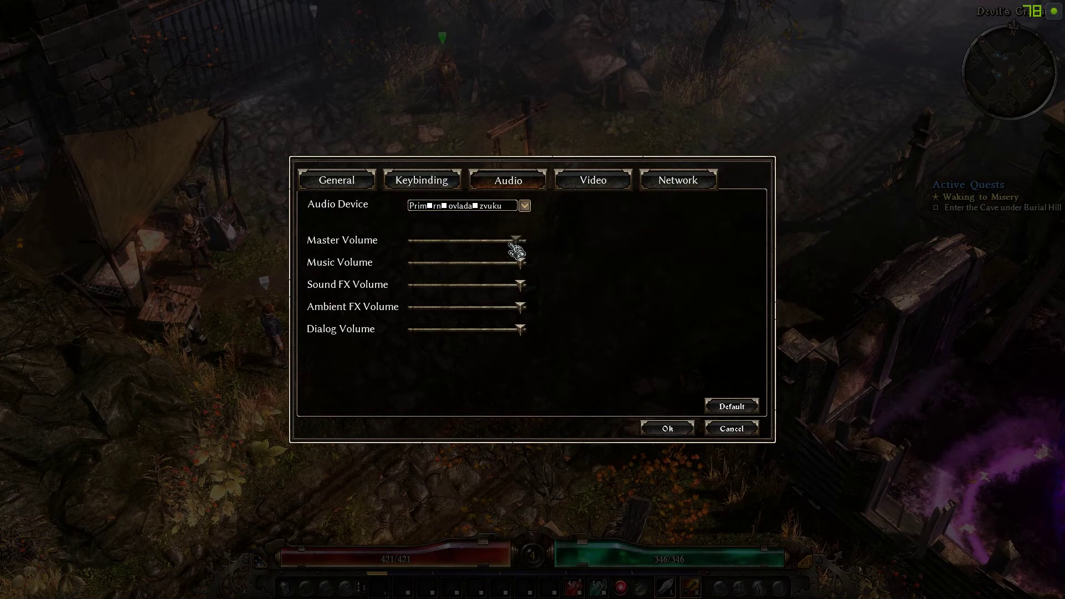
drag(520, 240, 424, 243)
click(667, 429)
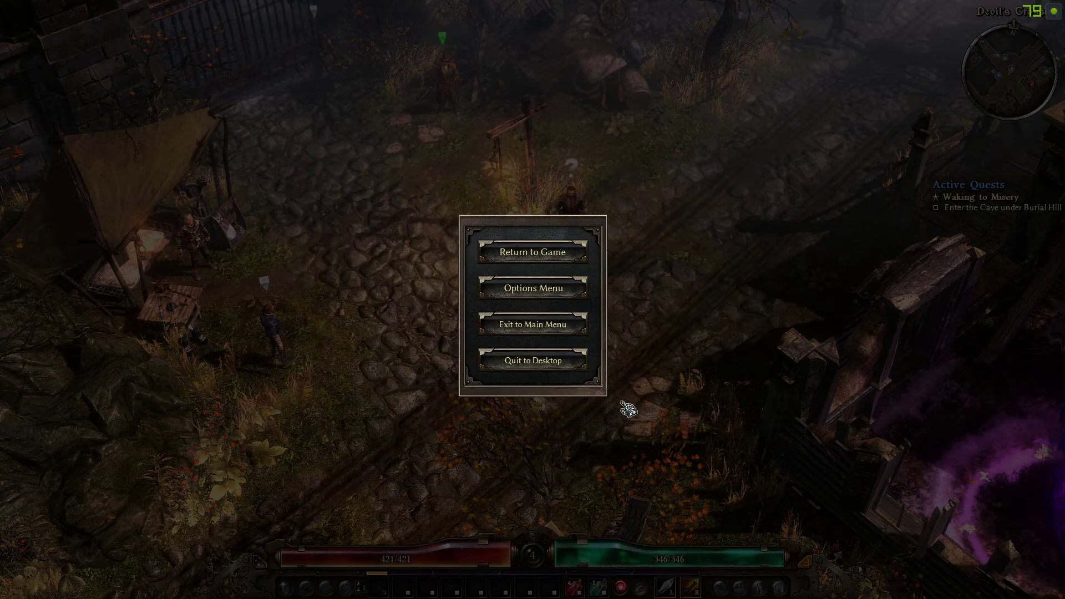
click(560, 253)
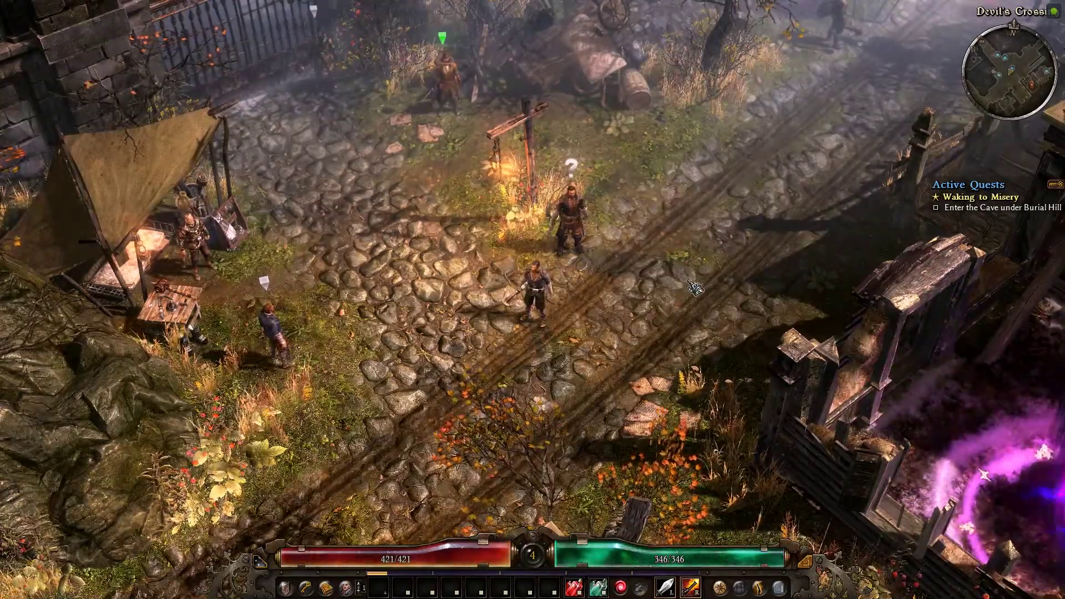
Step: Look over the General options of Grim Dawn and cancel the dialog without changes
key(Escape)
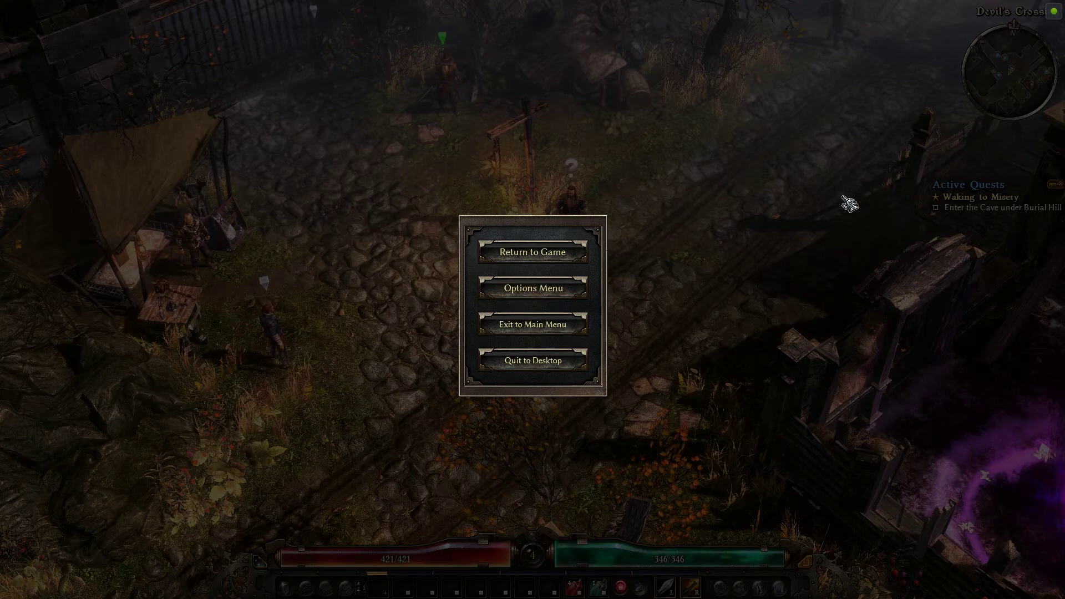
click(549, 299)
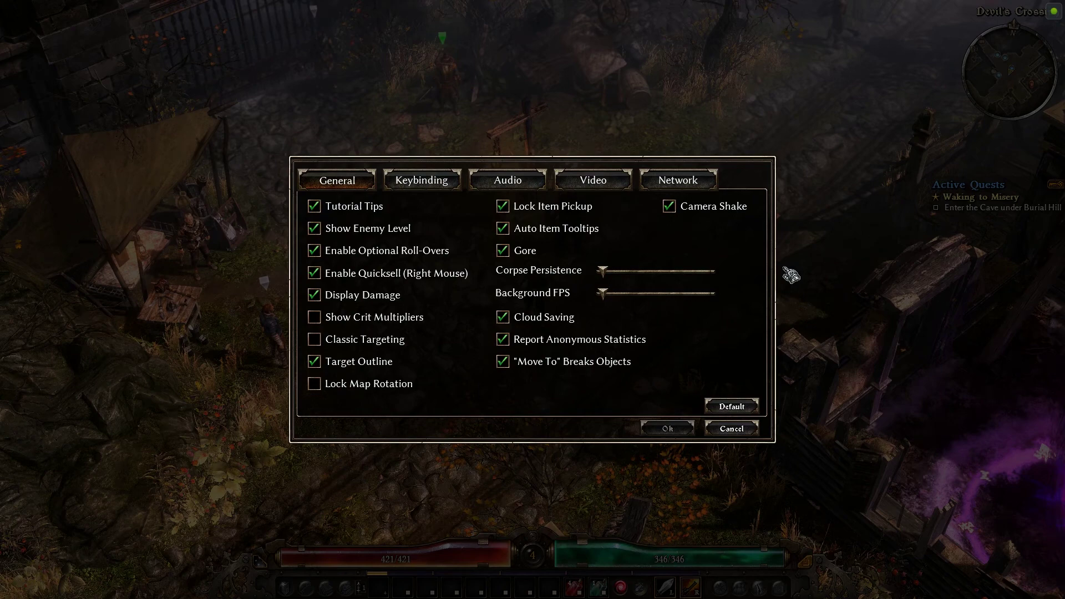
click(733, 430)
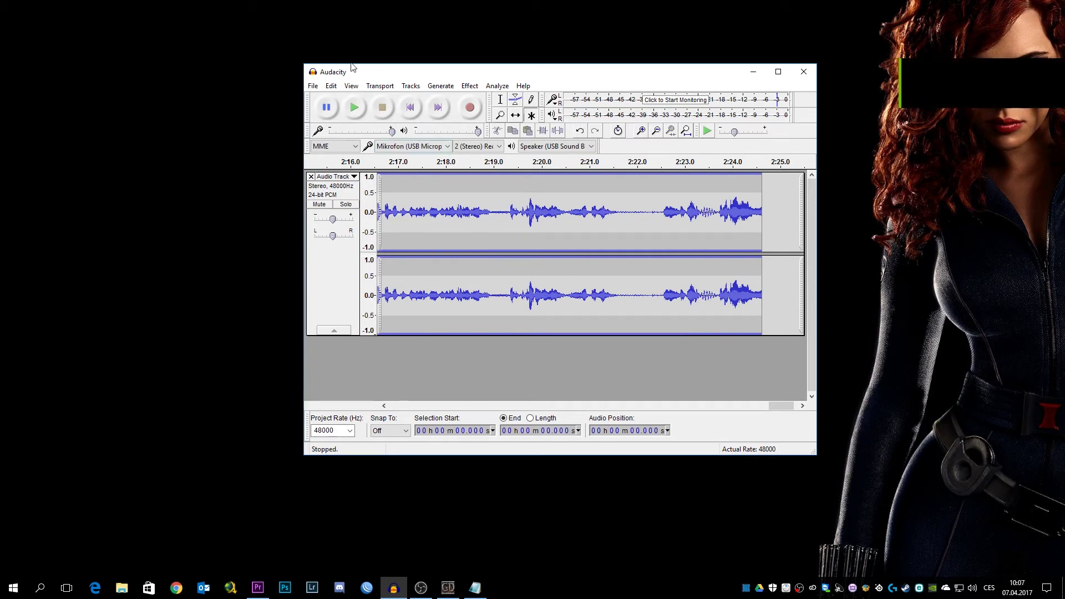
Step: Export the Audacity recording as a 16-bit WAV file named test in the Shadowplay folder
click(313, 86)
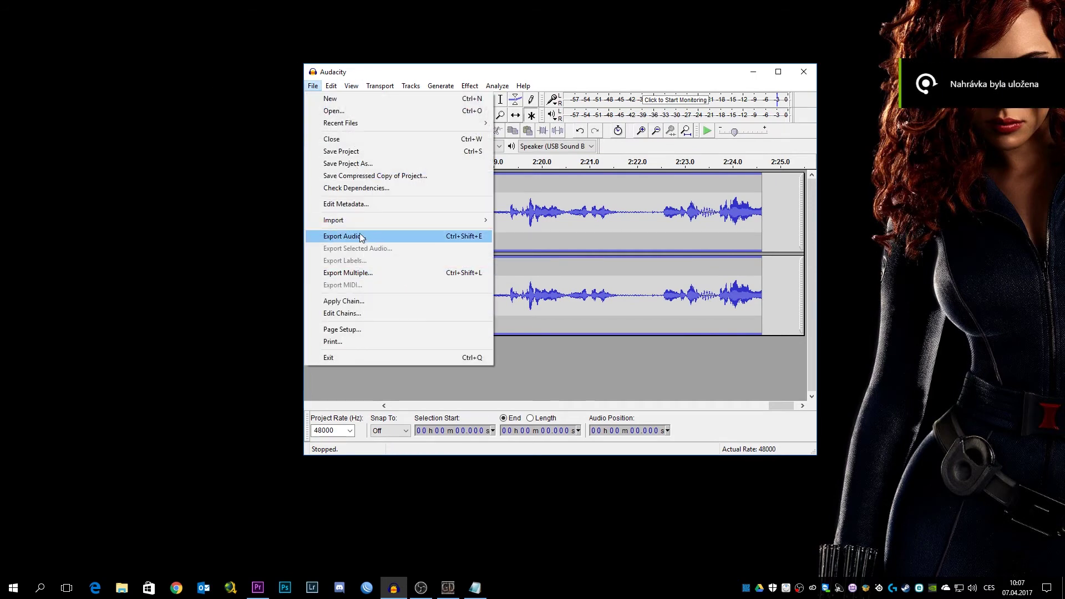
click(383, 235)
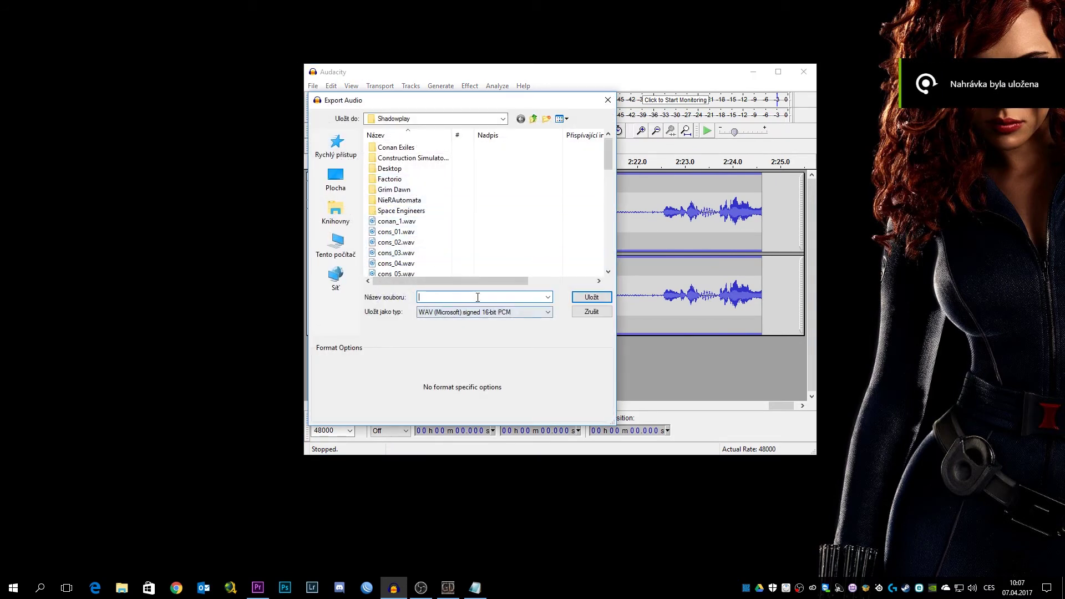
text(rt)
key(BackSpace)
key(BackSpace)
text(test)
key(Return)
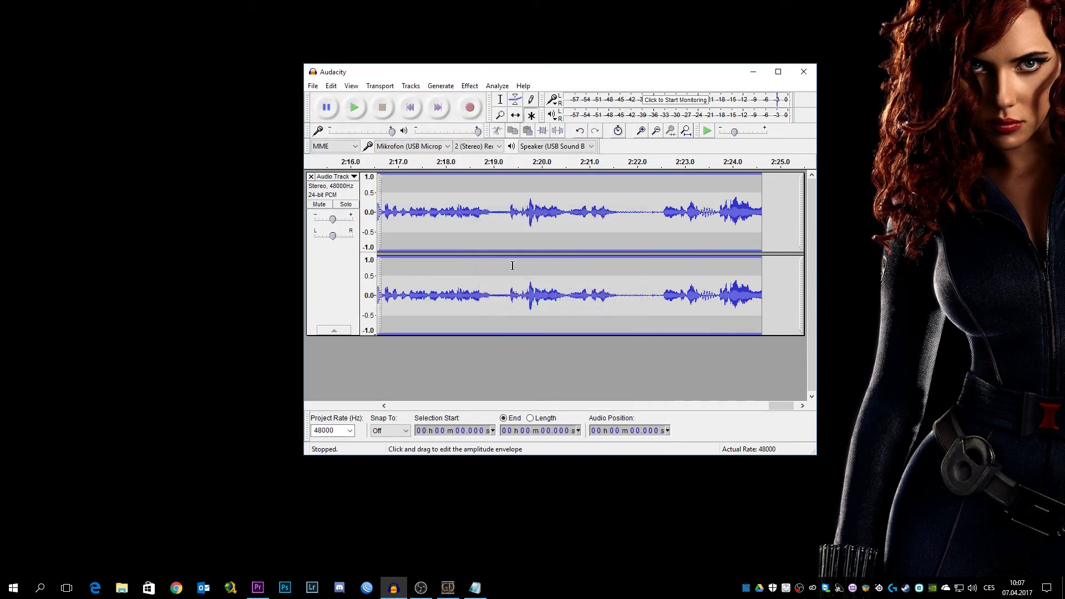
Step: Switch to Grim Dawn and quit it to the desktop, then minimize the Audacity window
click(453, 596)
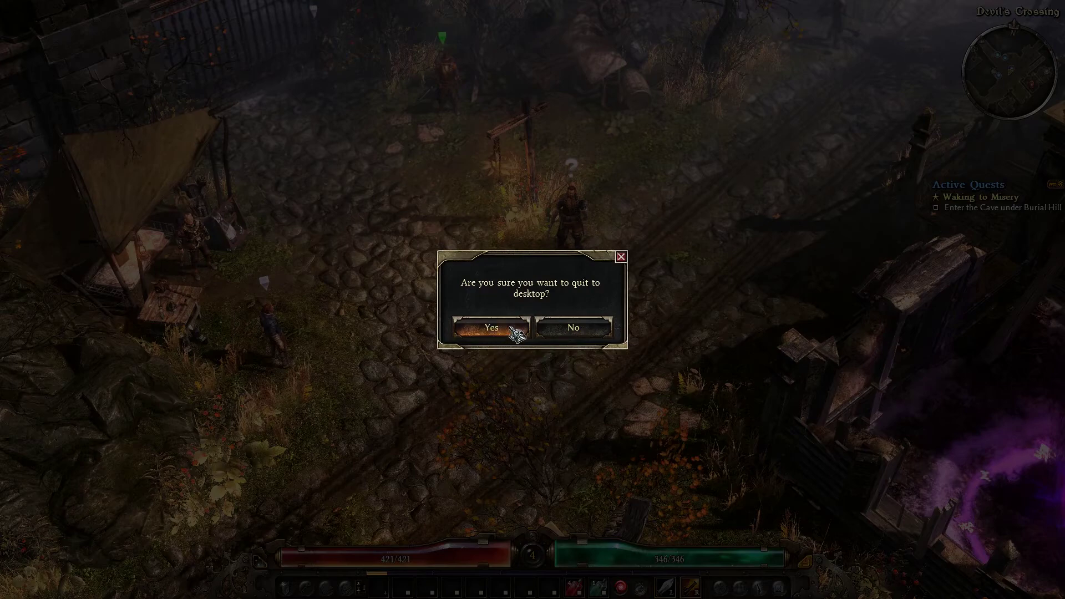
click(491, 328)
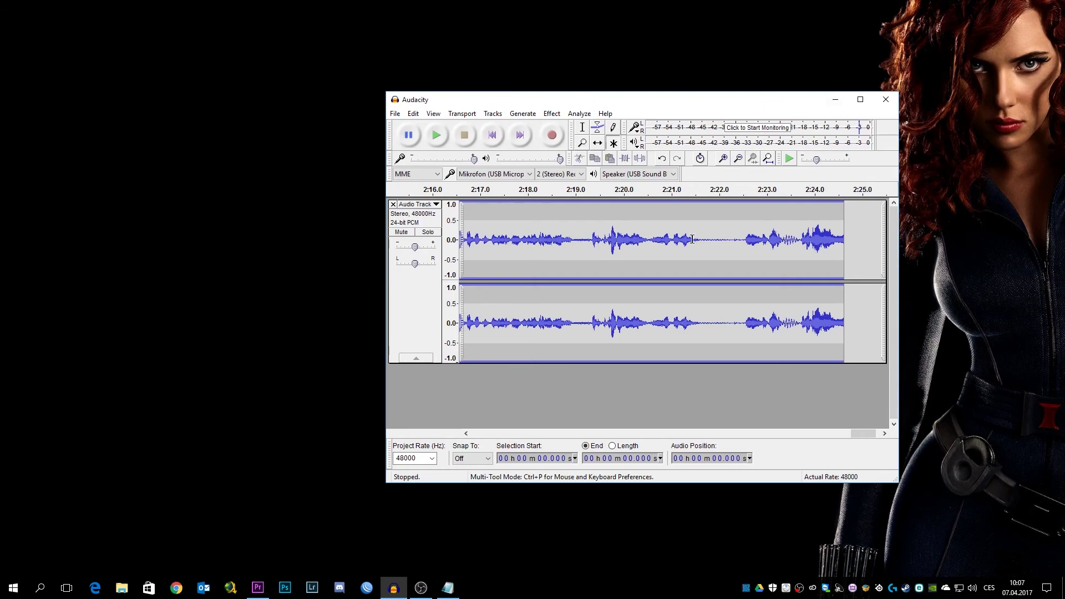
click(836, 99)
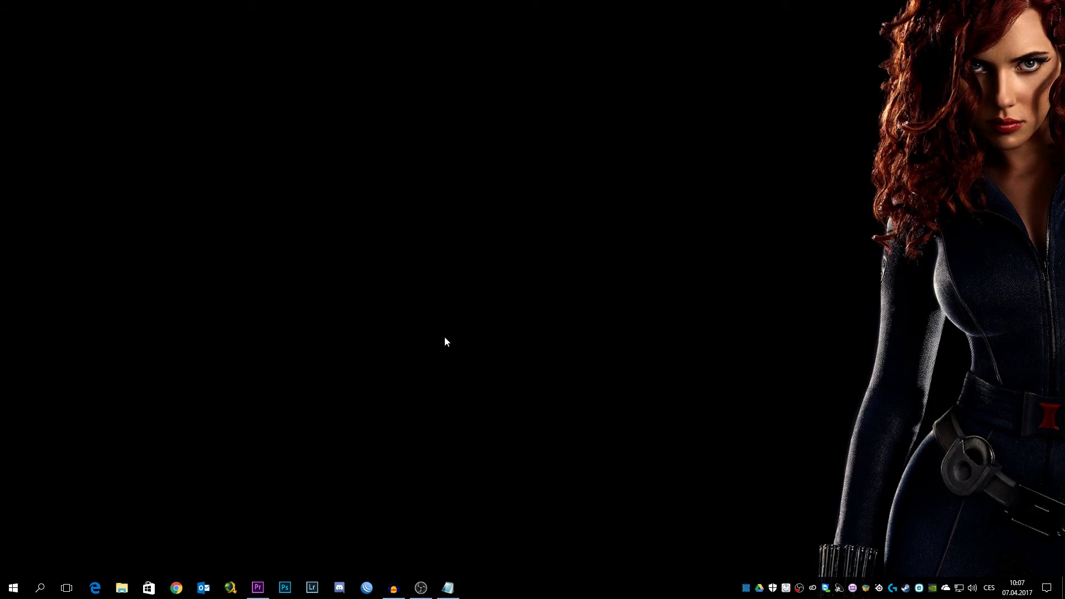
Step: Switch to Premiere Pro and import Grim Dawn 04.07.2017 - 10.04.52.02.mp4 from the Shadowplay Grim Dawn folder
click(257, 587)
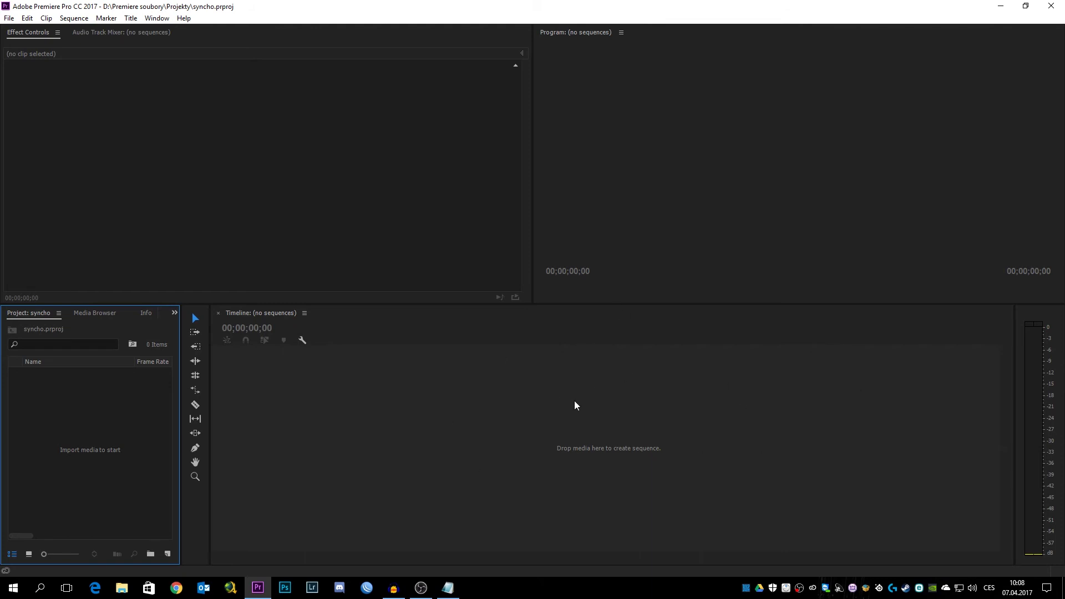
right_click(68, 398)
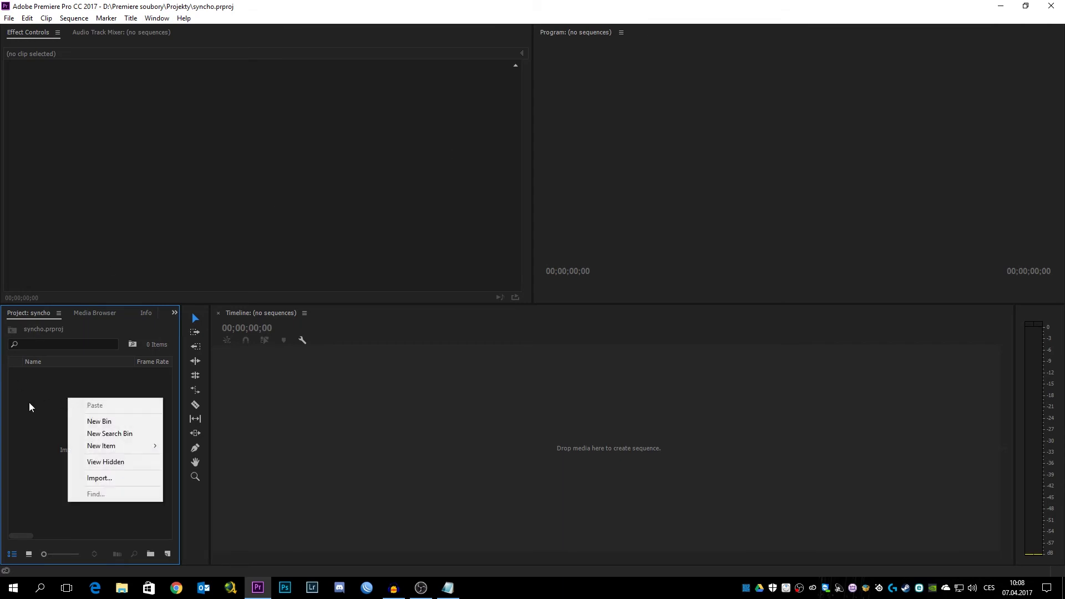
click(105, 478)
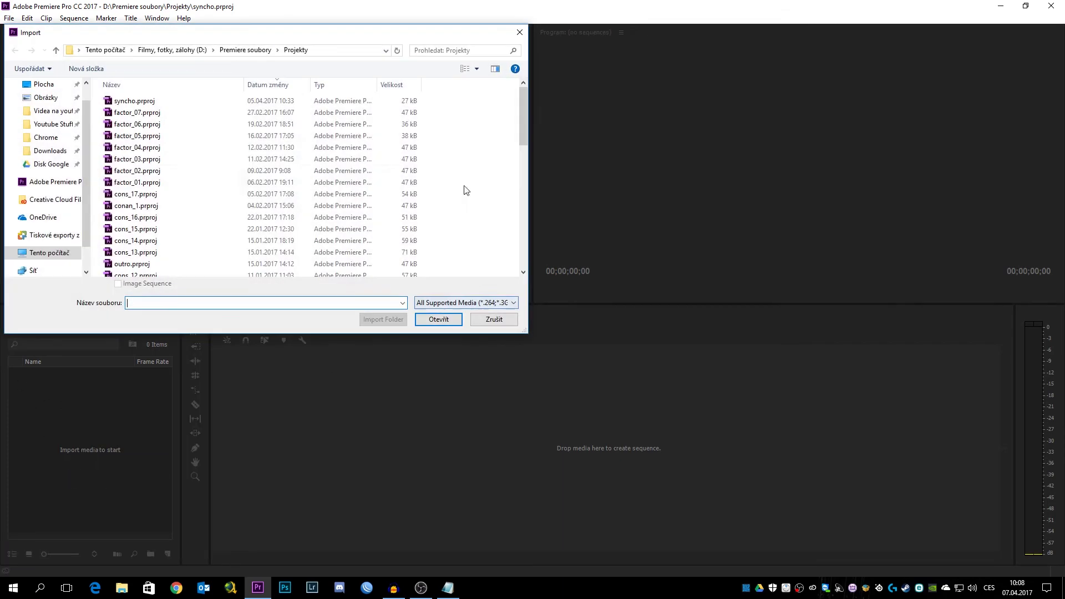
drag(212, 36, 420, 67)
click(261, 142)
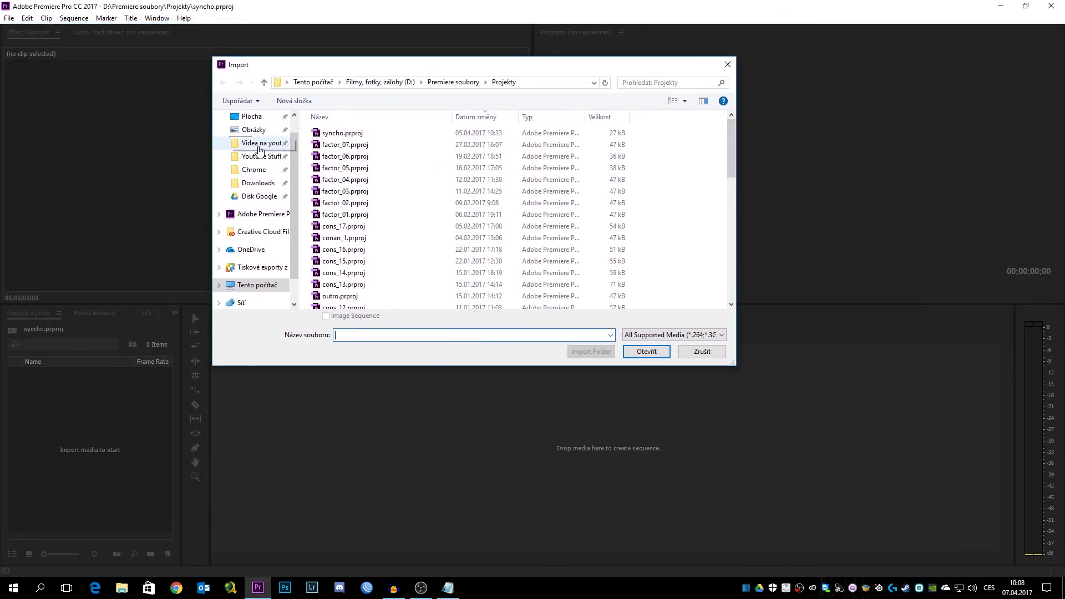
double_click(456, 143)
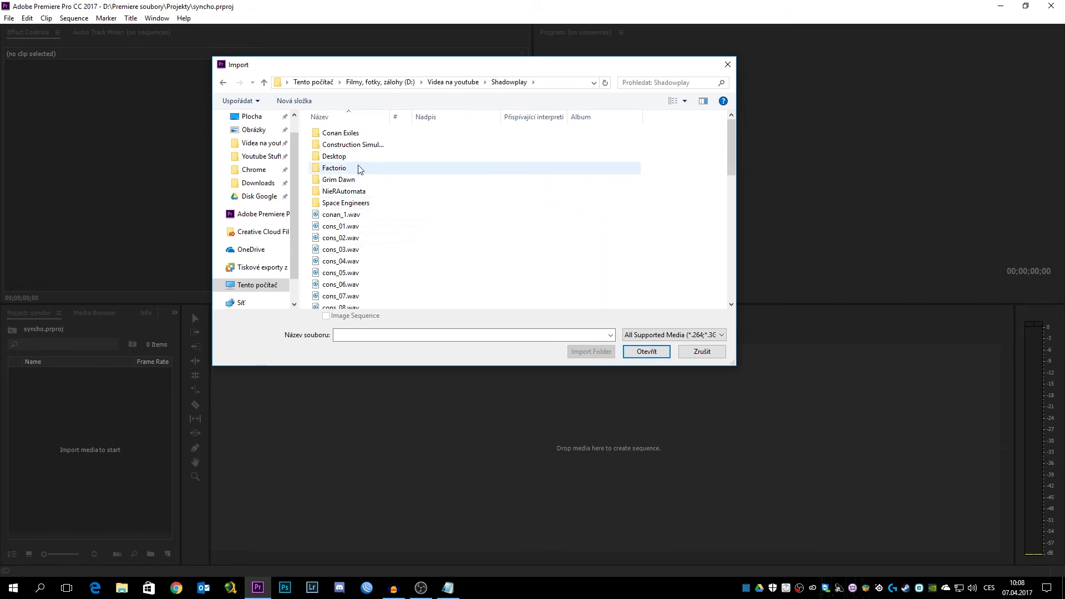
double_click(350, 181)
click(401, 156)
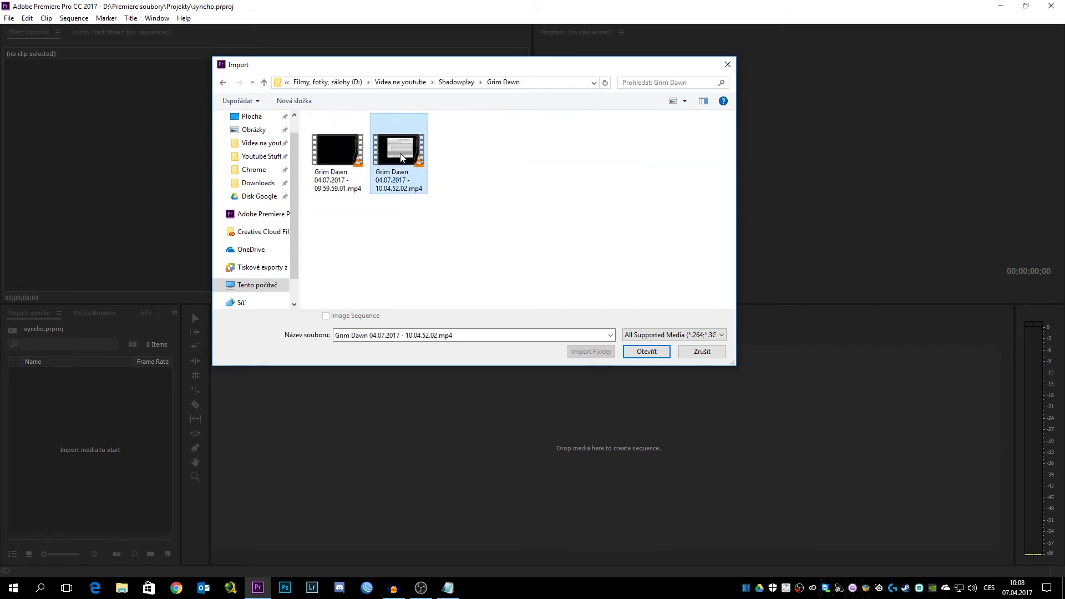
click(333, 149)
click(408, 146)
double_click(408, 162)
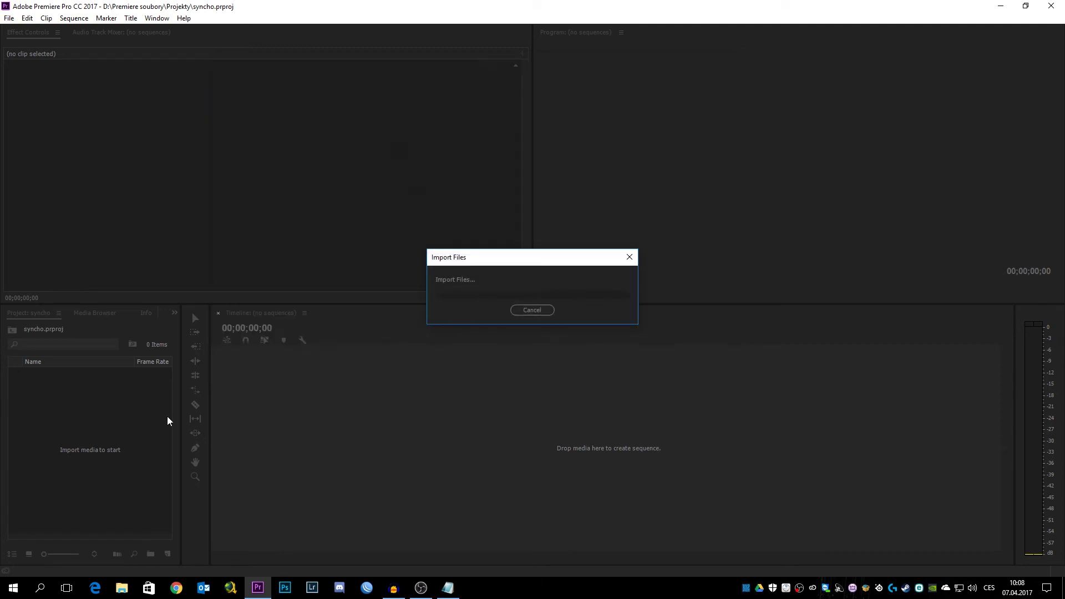
Step: Import test.wav from the Shadowplay folder into the project
right_click(91, 436)
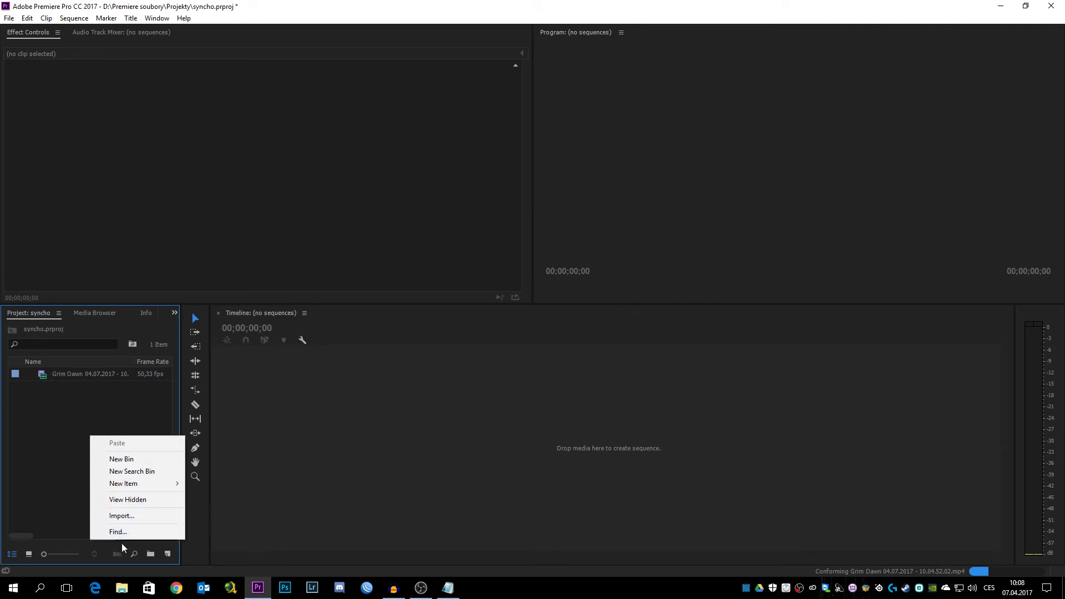
click(117, 511)
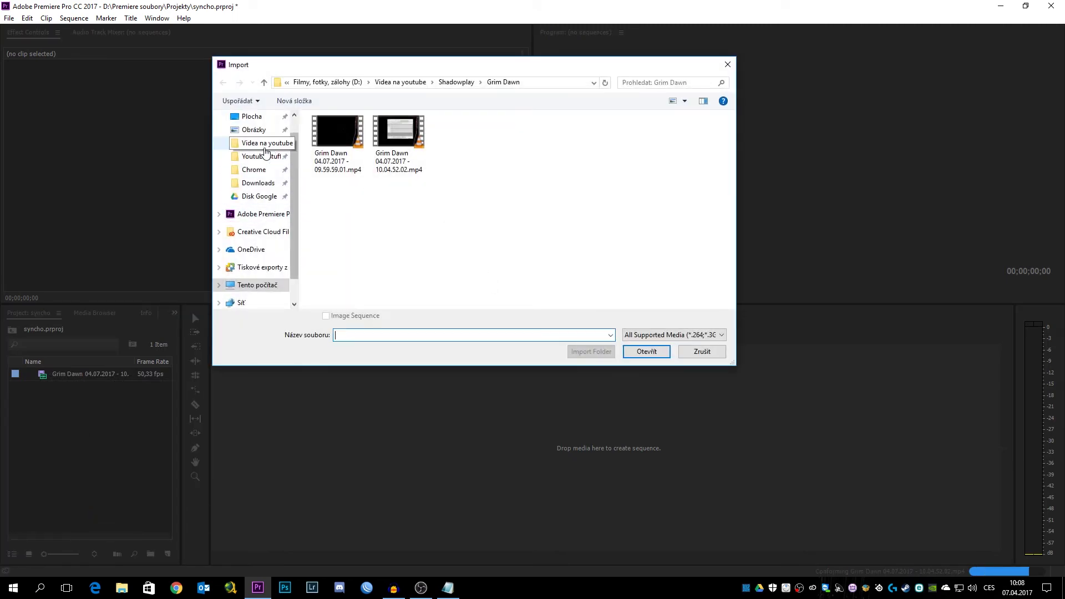
click(261, 143)
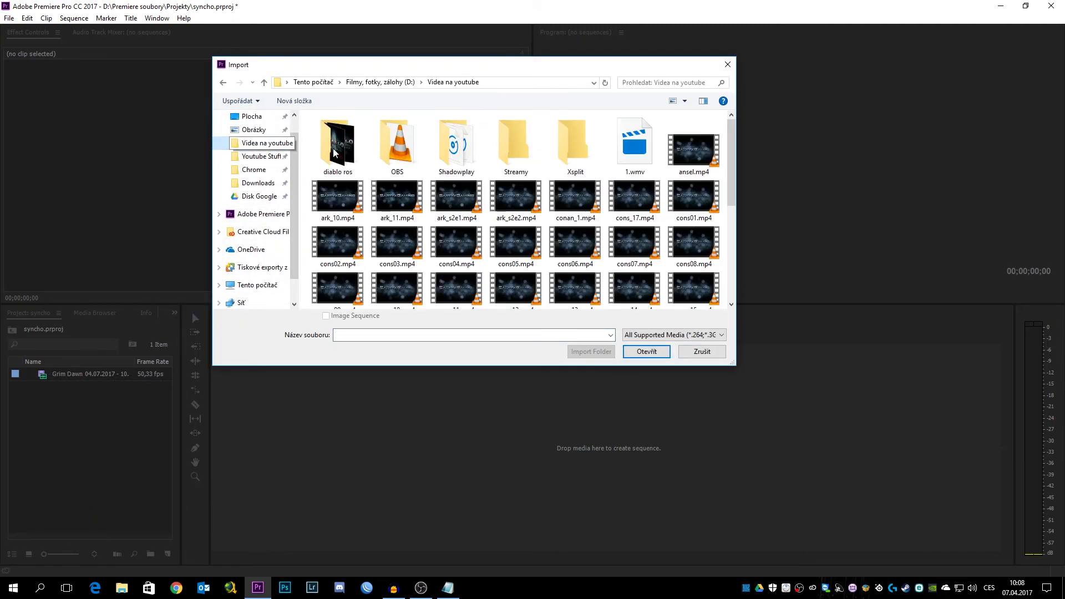
double_click(442, 145)
scroll(411, 261, down, 3)
scroll(410, 258, down, 8)
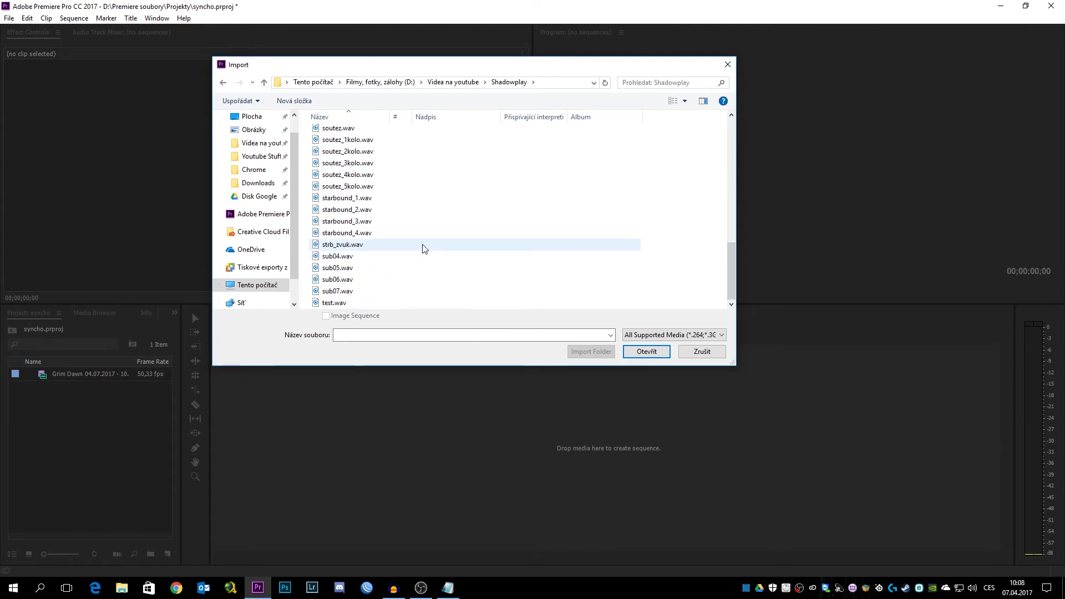
double_click(350, 305)
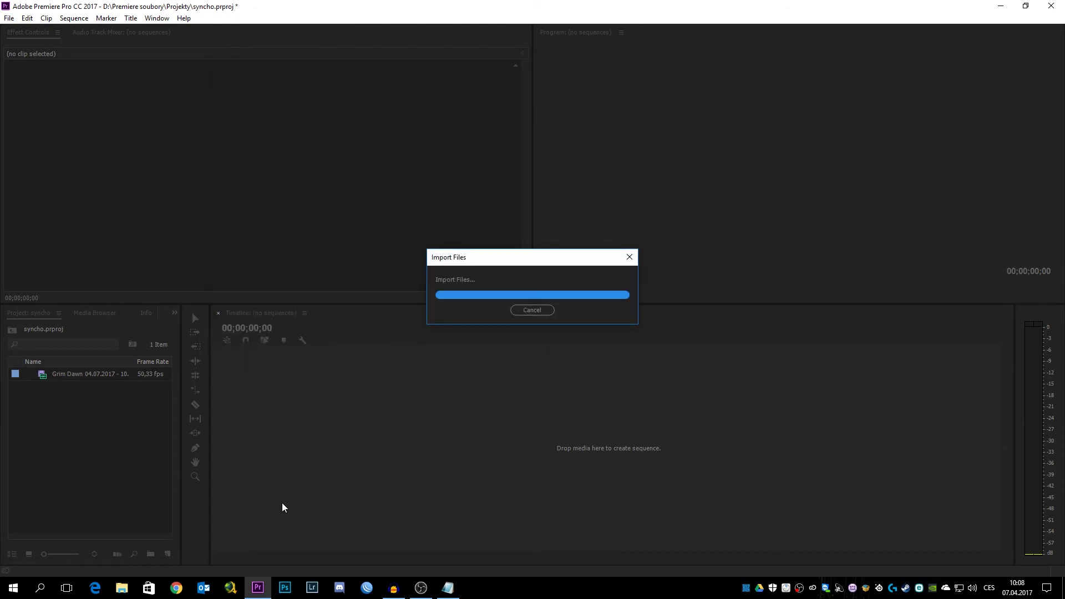
Step: Create a sequence from the Grim Dawn video and move the clip so it starts at 00;00;28;10
right_click(95, 391)
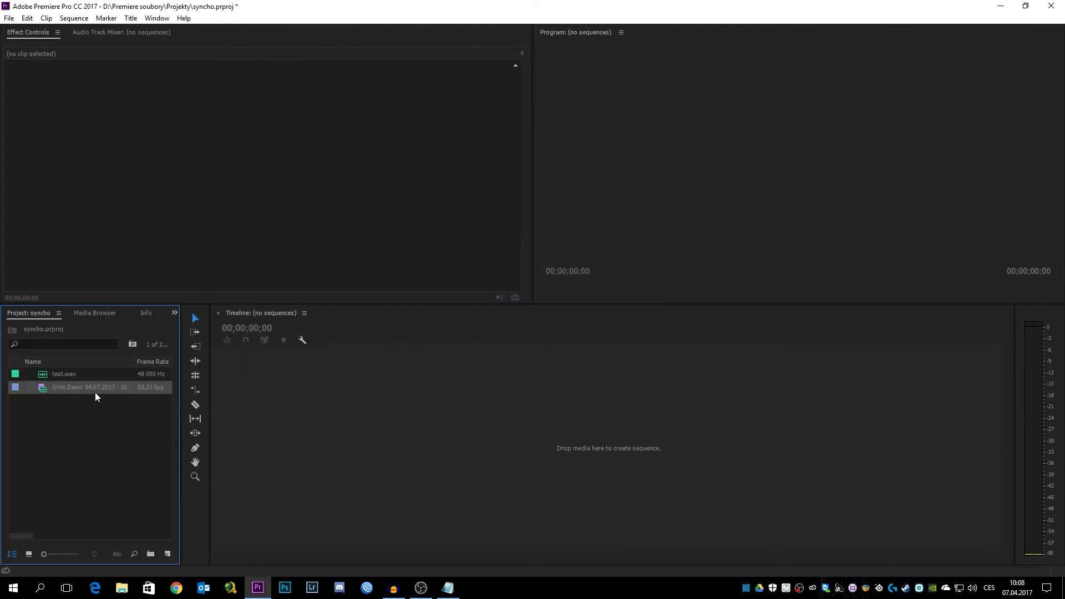
click(172, 310)
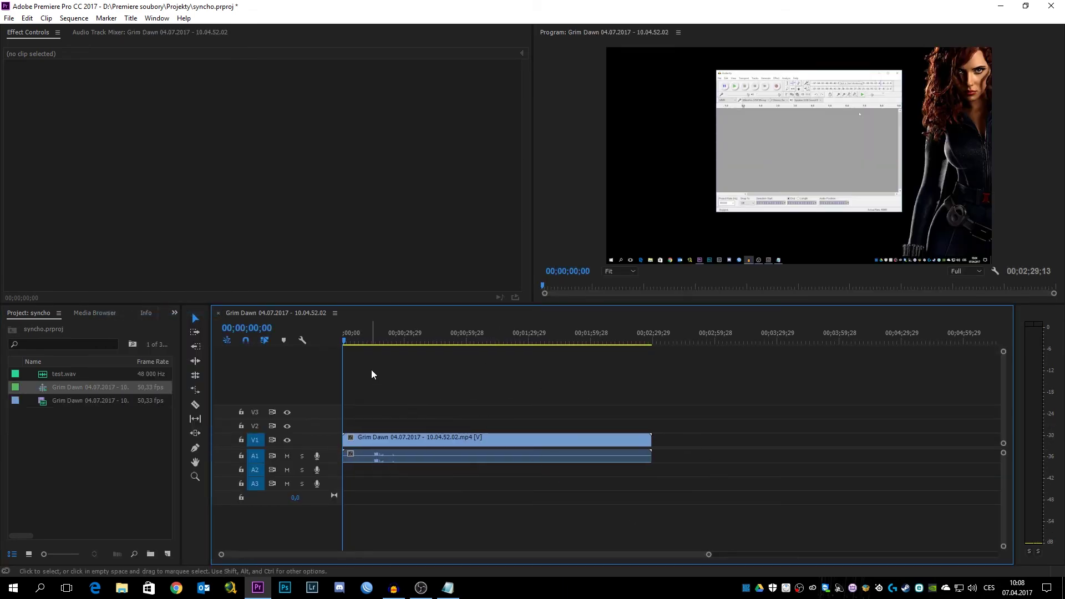
drag(377, 339, 401, 344)
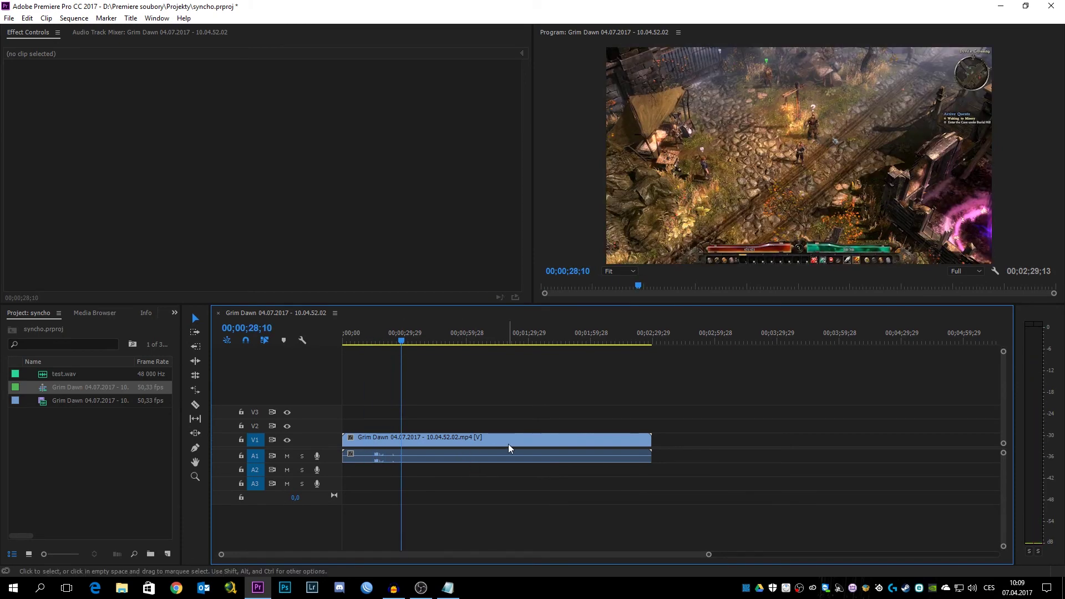
drag(452, 438, 509, 440)
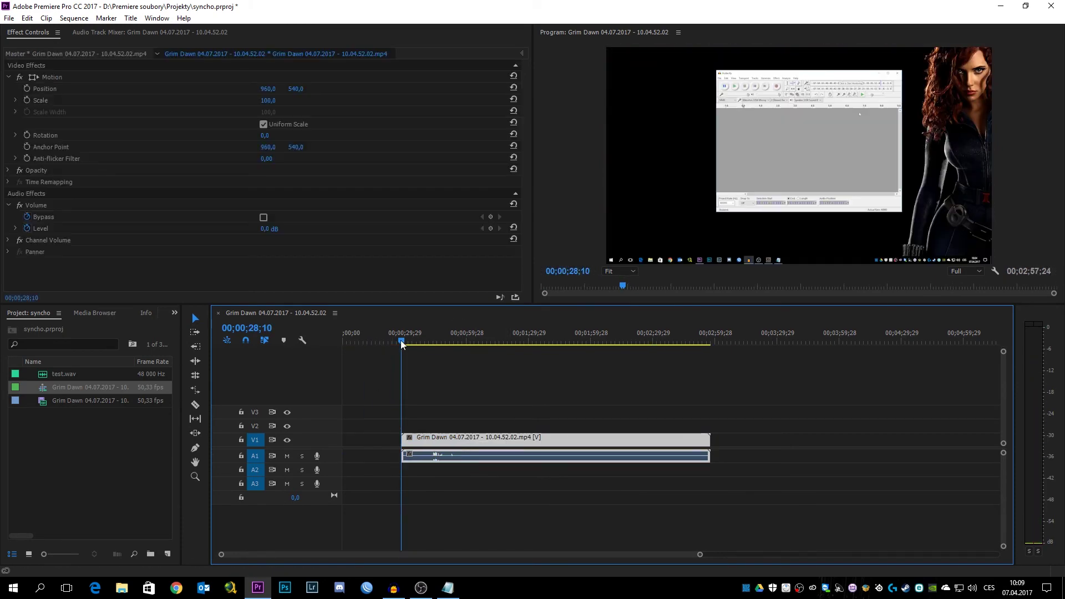
Step: Scrub the gameplay to the opening of the game's options menu at 00;02;36;11 as the sync point
drag(403, 344, 439, 344)
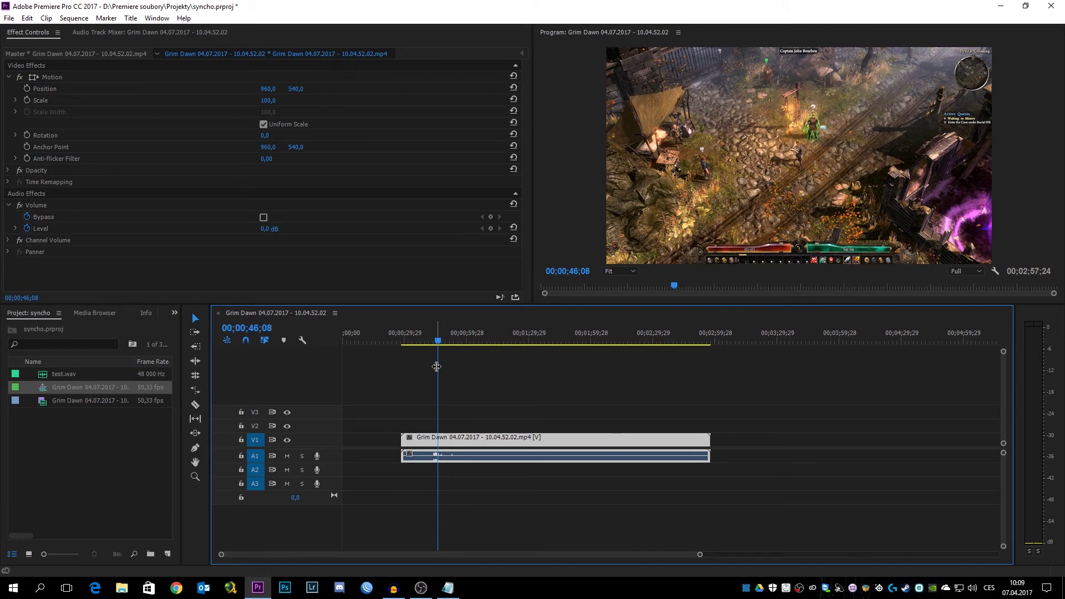
drag(434, 372, 665, 358)
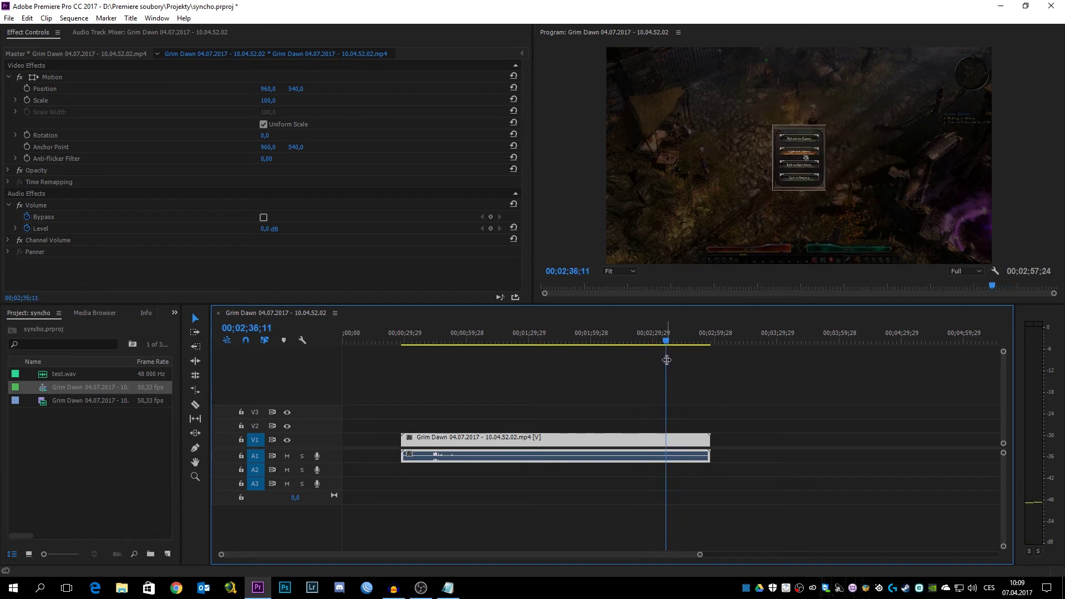
scroll(707, 455, up, 3)
scroll(704, 448, up, 4)
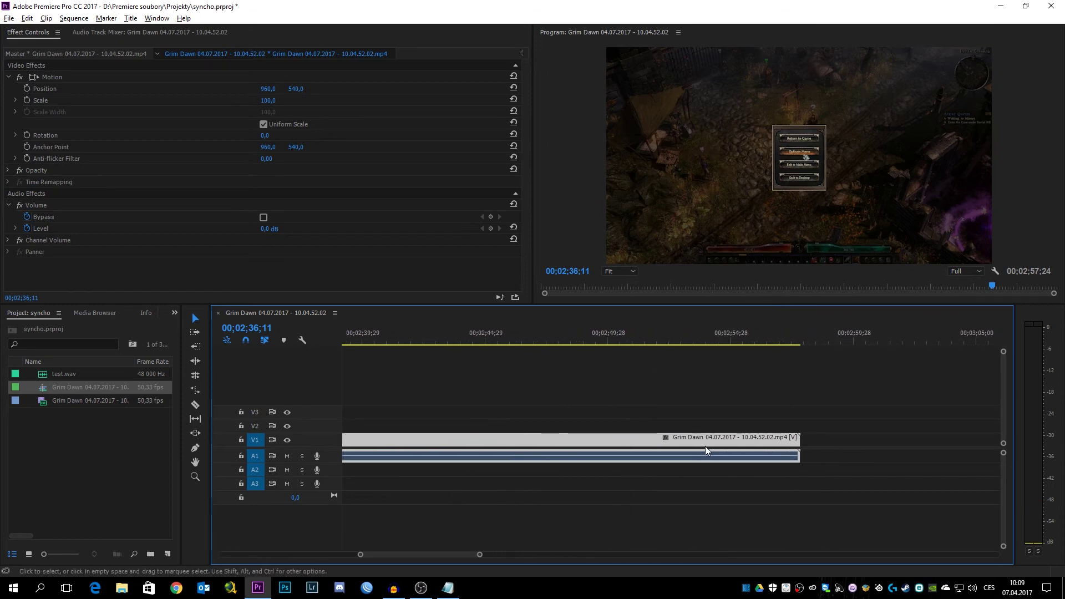
drag(446, 558, 435, 559)
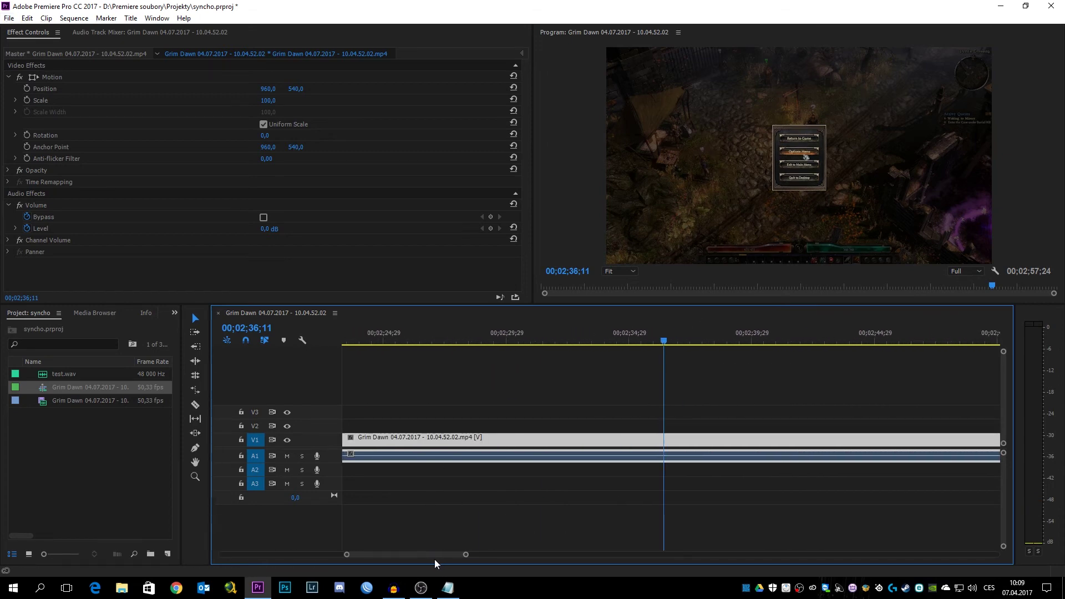
Step: Place test.wav on audio track A2 below the gameplay clip and shift it to start at about 00;02;12;04
click(104, 425)
drag(51, 374, 411, 470)
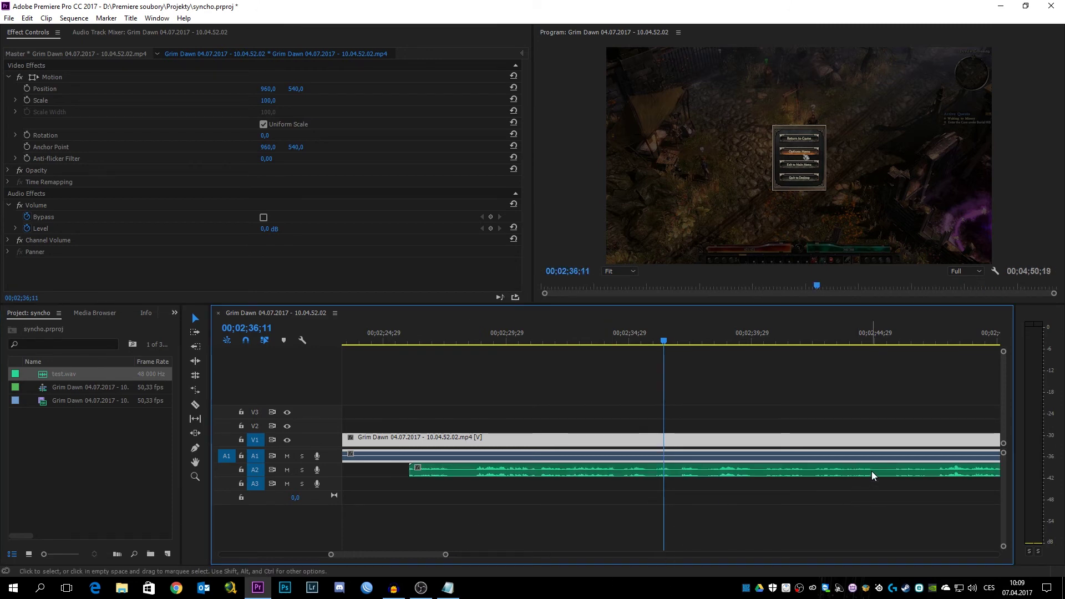
drag(872, 475, 616, 471)
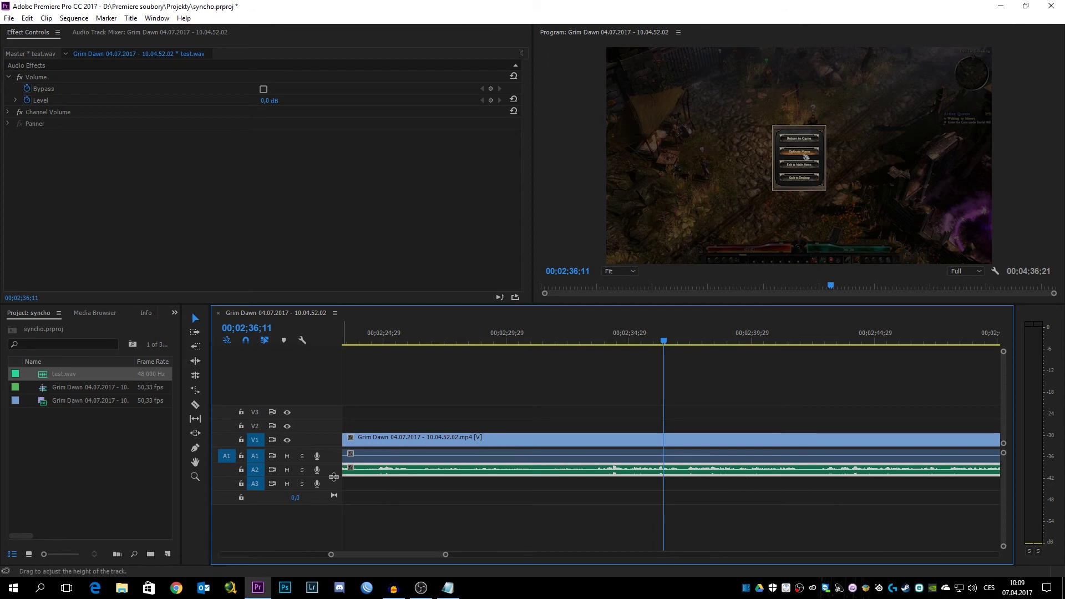
Step: Enlarge audio track A2 to show its waveform and examine test.wav through to its end
drag(334, 477, 334, 538)
scroll(741, 507, down, 10)
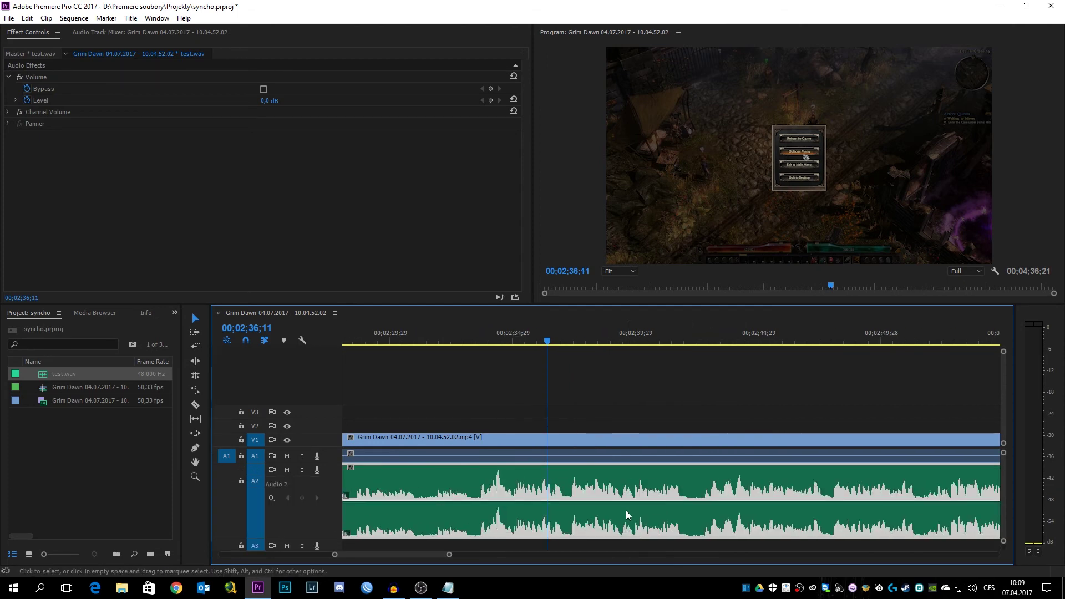
scroll(634, 501, down, 12)
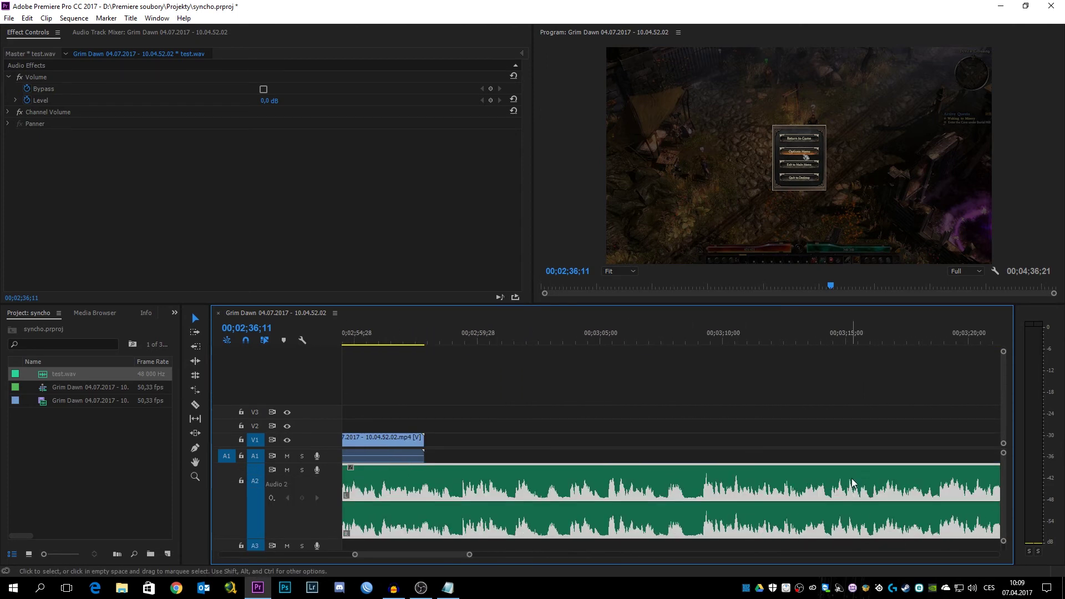
scroll(852, 482, down, 12)
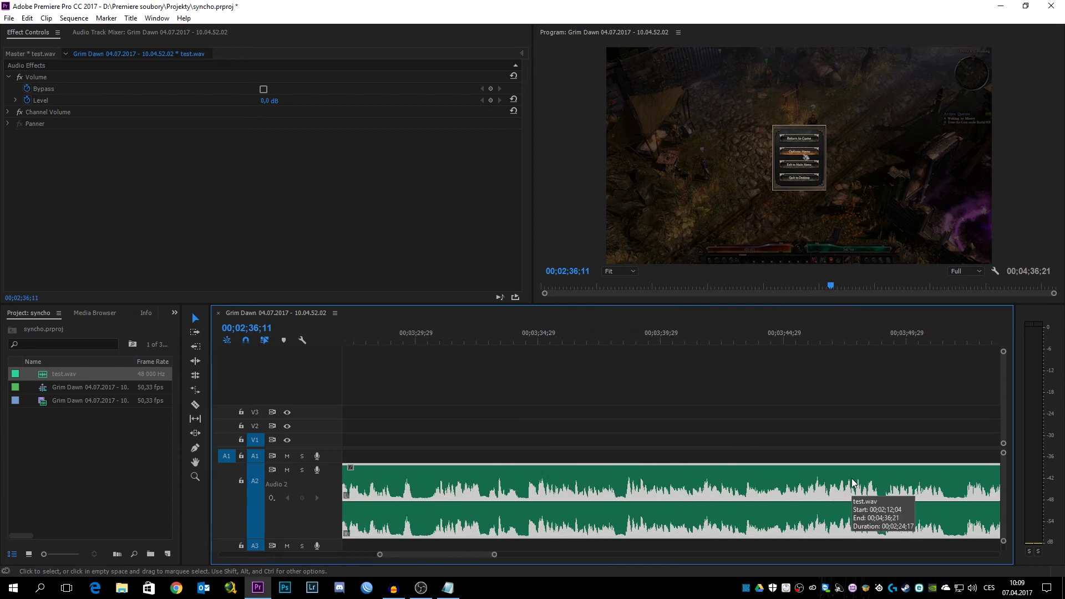
scroll(814, 493, down, 12)
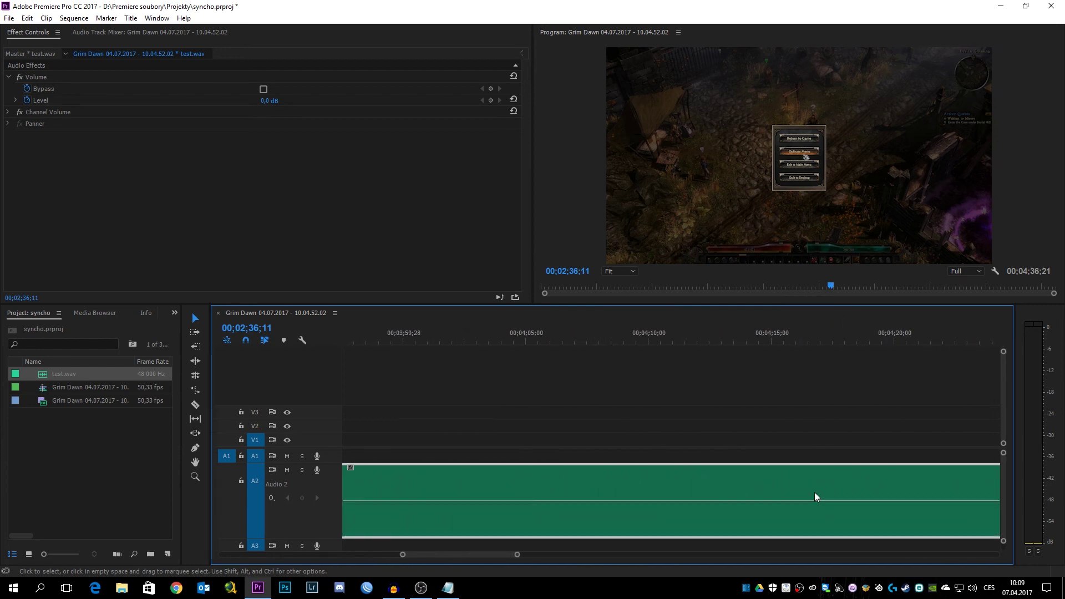
scroll(628, 504, up, 9)
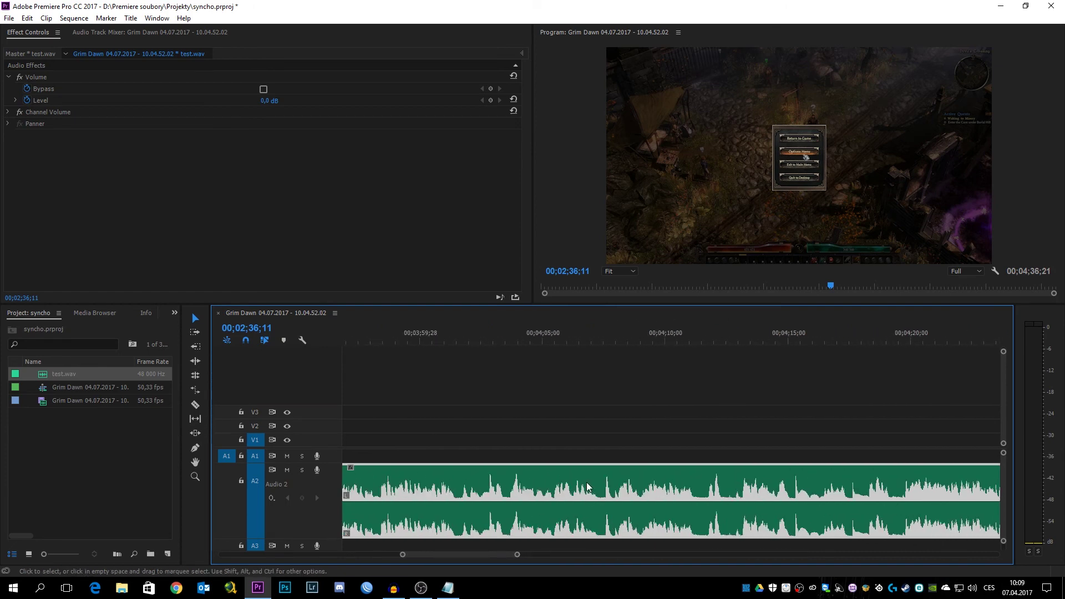
scroll(644, 512, down, 8)
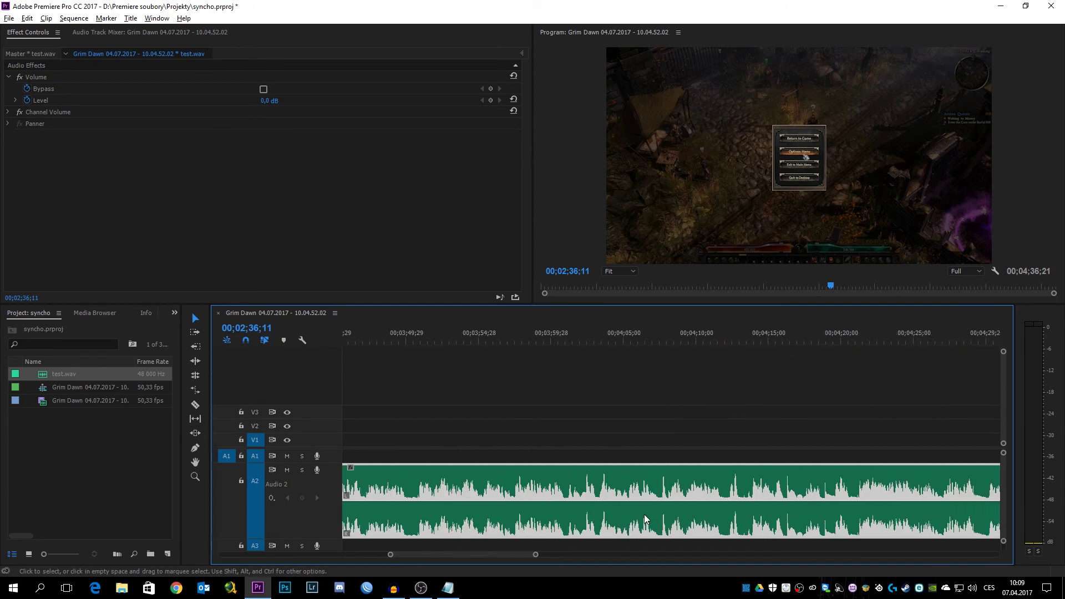
scroll(646, 507, down, 3)
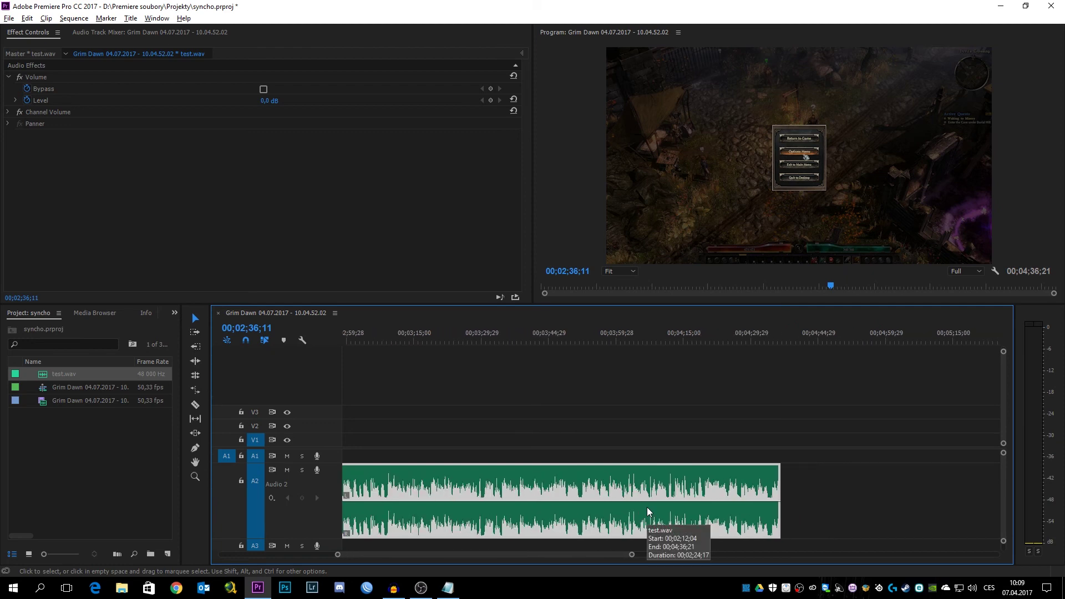
Step: Shift test.wav earlier on A2 so it ends at about 00;03;05;28, shortly after the gameplay clip
drag(647, 507, 586, 520)
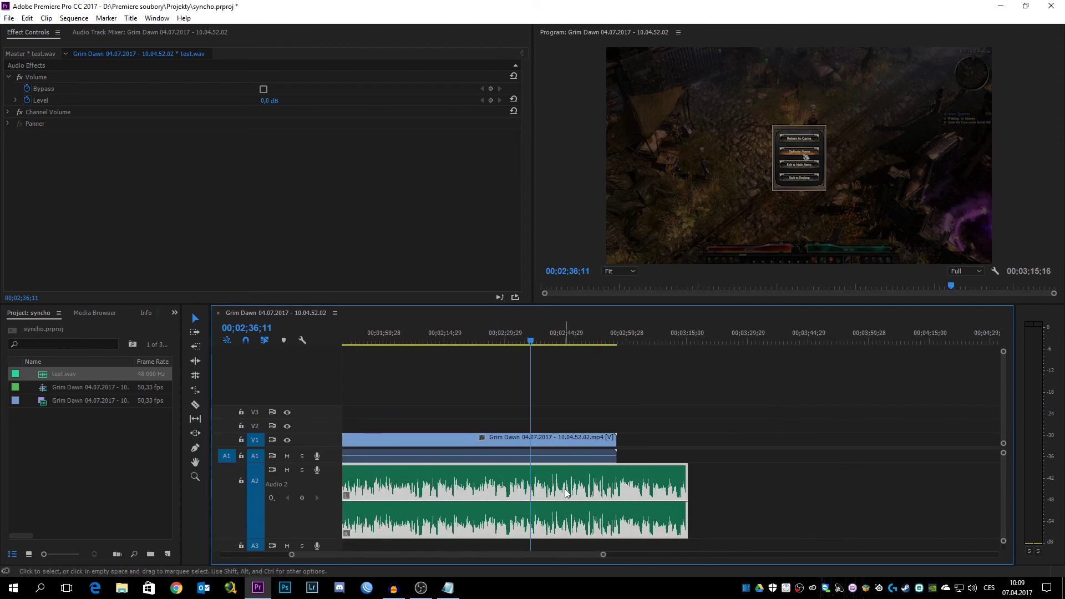
scroll(566, 494, up, 3)
drag(649, 499, 576, 495)
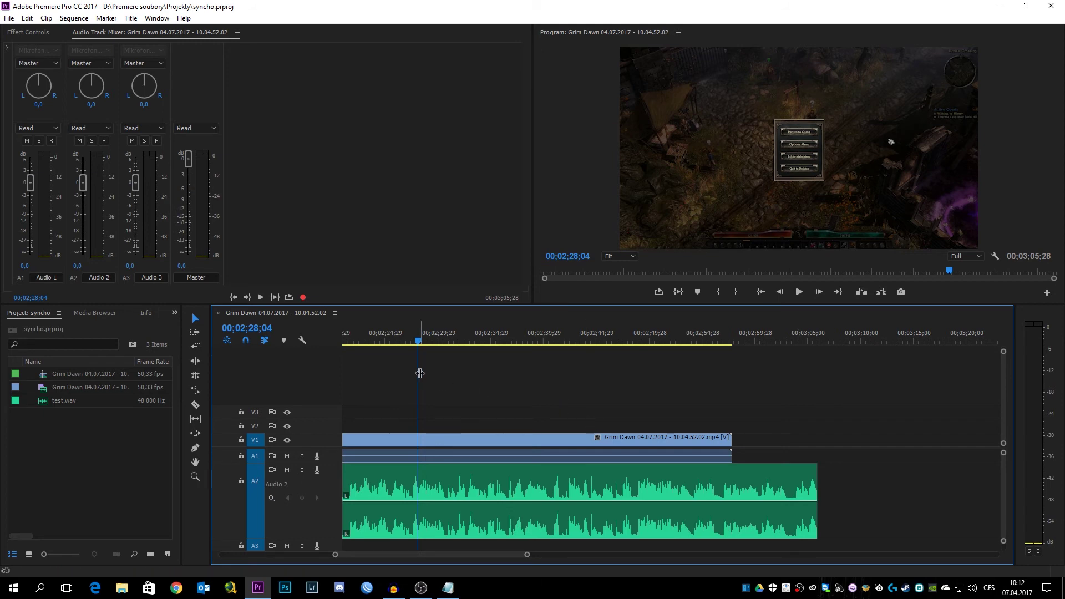
Step: Play and scrub the menu section to check the voice against the video, ending at 00;02;37;28
drag(419, 376, 503, 395)
key(space)
scroll(642, 442, up, 3)
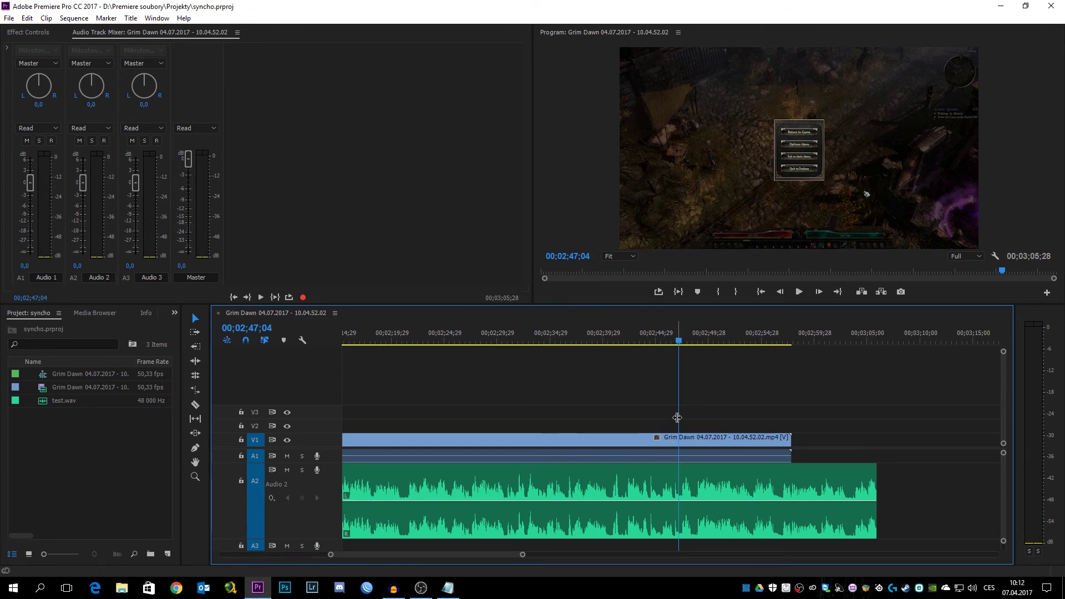
drag(679, 415, 582, 418)
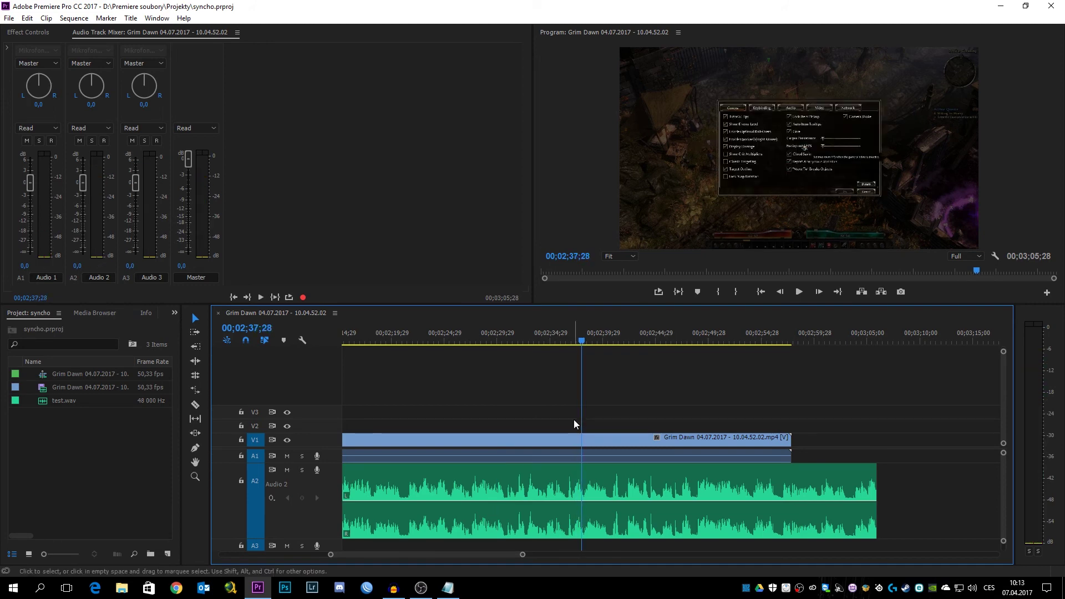
Step: Nudge test.wav earlier on A2 frame by frame so it ends at about 00;03;05;18
click(612, 475)
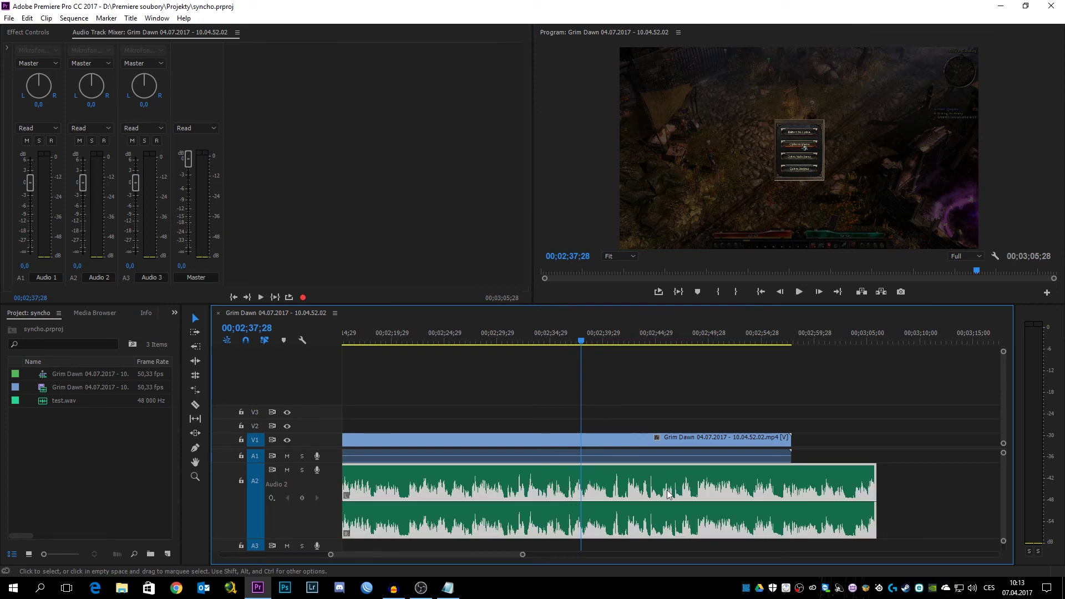
key(alt+Left)
key(alt+Left)
key(alt+Left)
key(alt+Left)
key(alt+Left)
key(alt+Left)
key(alt+Left)
key(alt+Left)
key(alt+Left)
key(alt+Left)
key(alt+Left)
key(alt+Left)
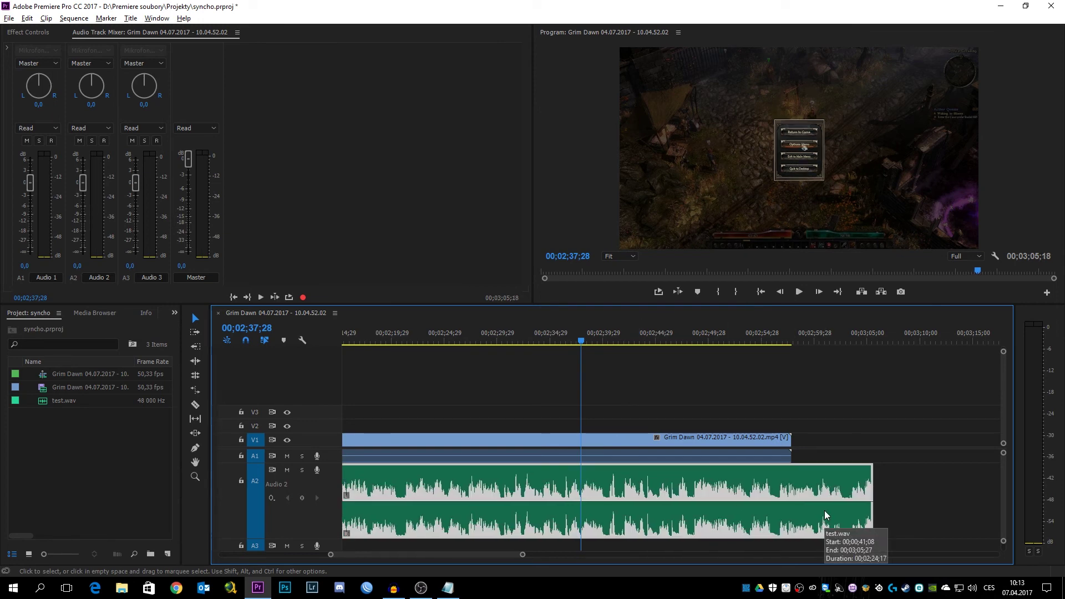
Step: Nudge test.wav earlier on A2 frame by frame until it ends just before the end of the gameplay clip
key(alt+Left)
key(alt+Left)
key(alt+Left)
key(alt+Left)
key(alt+Left)
key(alt+Left)
key(alt+Left)
key(alt+Left)
key(alt+Left)
key(alt+Left)
key(alt+Left)
key(alt+Left)
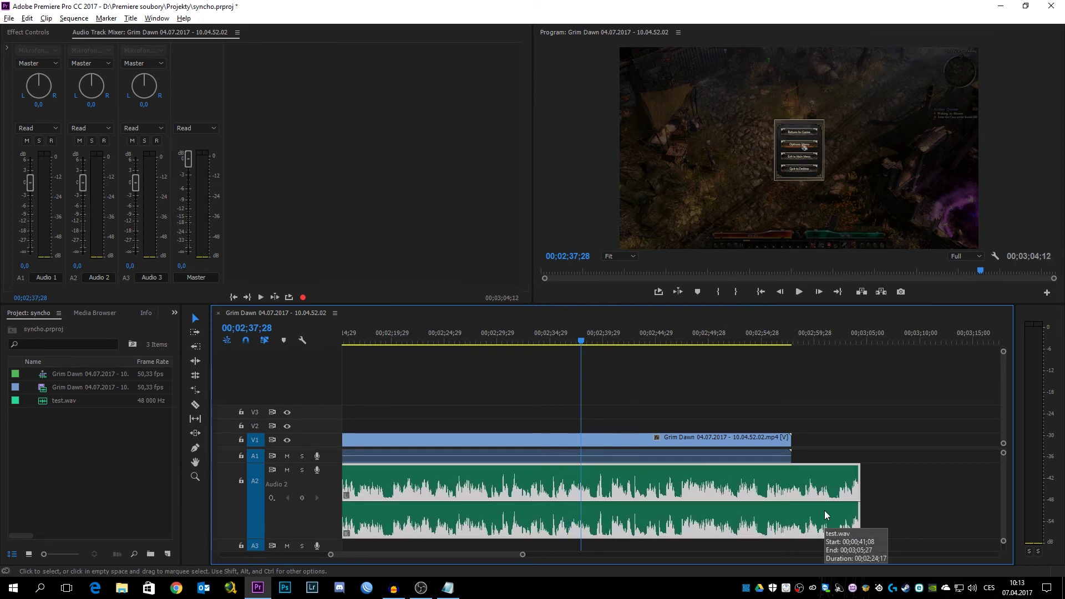
key(alt+Left)
key(alt+Left)
key(alt+Left)
key(alt+Left)
key(alt+Left)
key(alt+Left)
key(alt+Left)
key(alt+Left)
key(alt+Left)
key(alt+Left)
key(alt+Left)
key(alt+Left)
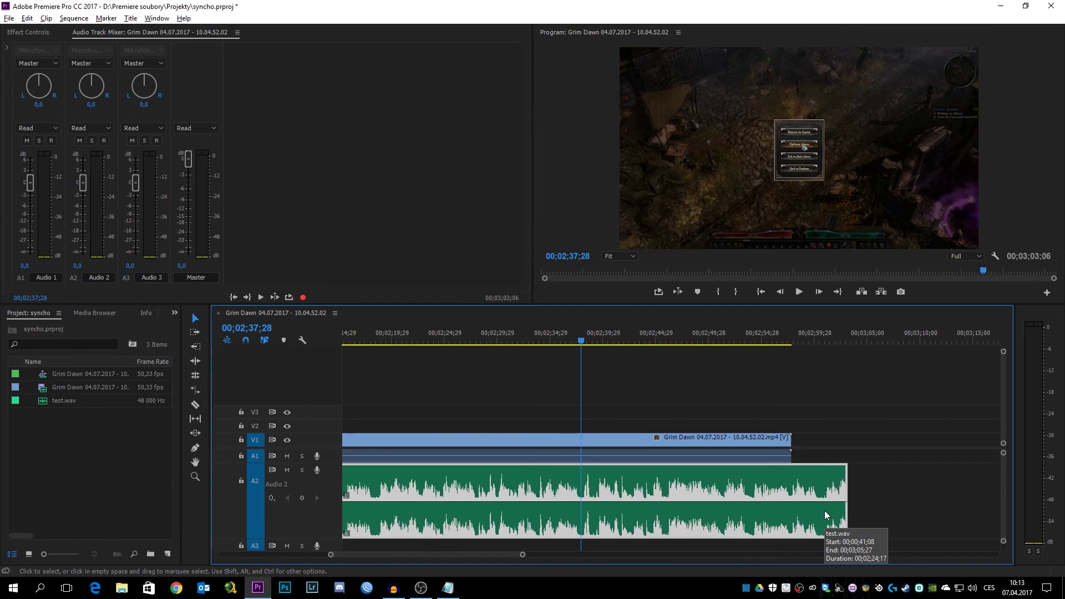
key(alt+Left)
key(alt+Left)
key(alt+Left)
key(alt+Left)
key(alt+Left)
key(alt+Left)
key(alt+Left)
key(alt+Left)
key(alt+Left)
key(alt+Left)
key(alt+Left)
key(alt+Left)
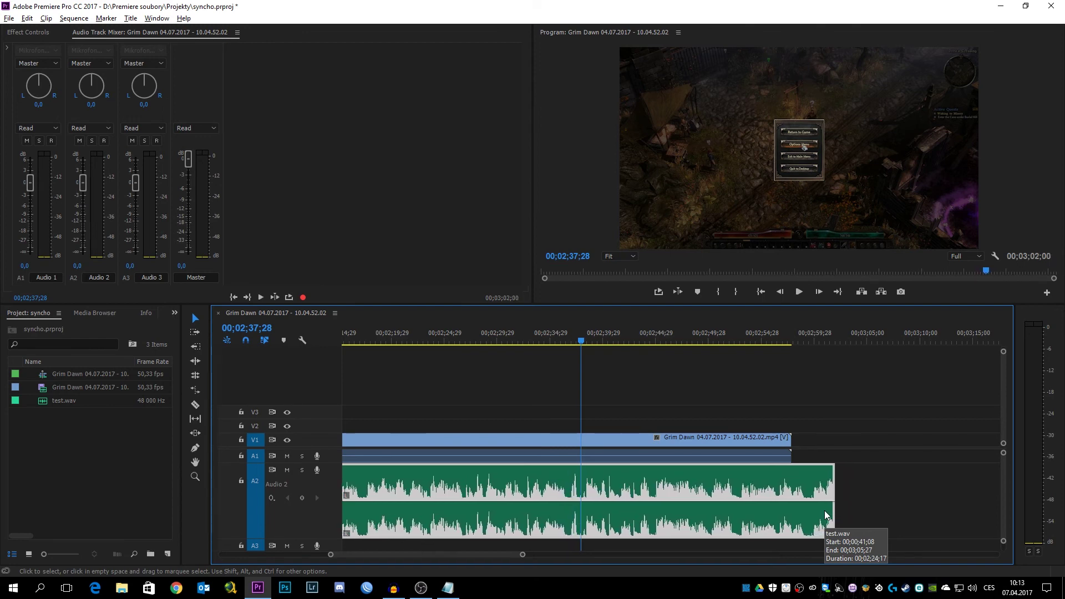
key(alt+Left)
key(alt+Left)
key(alt+Left)
key(alt+Left)
key(alt+Left)
key(alt+Left)
key(alt+Left)
key(alt+Left)
key(alt+Left)
key(alt+Left)
key(alt+Left)
key(alt+Left)
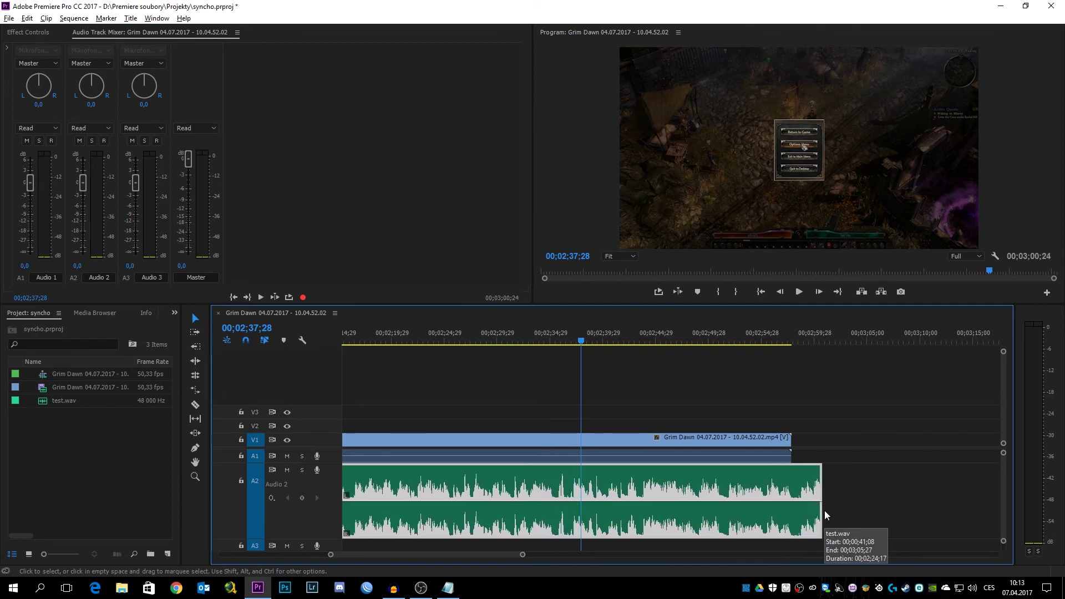
key(alt+Left)
key(alt+Left)
key(alt+Left)
key(alt+Left)
key(alt+Left)
key(alt+Left)
key(alt+Left)
key(alt+Left)
key(alt+Left)
key(alt+Left)
key(alt+Left)
key(alt+Left)
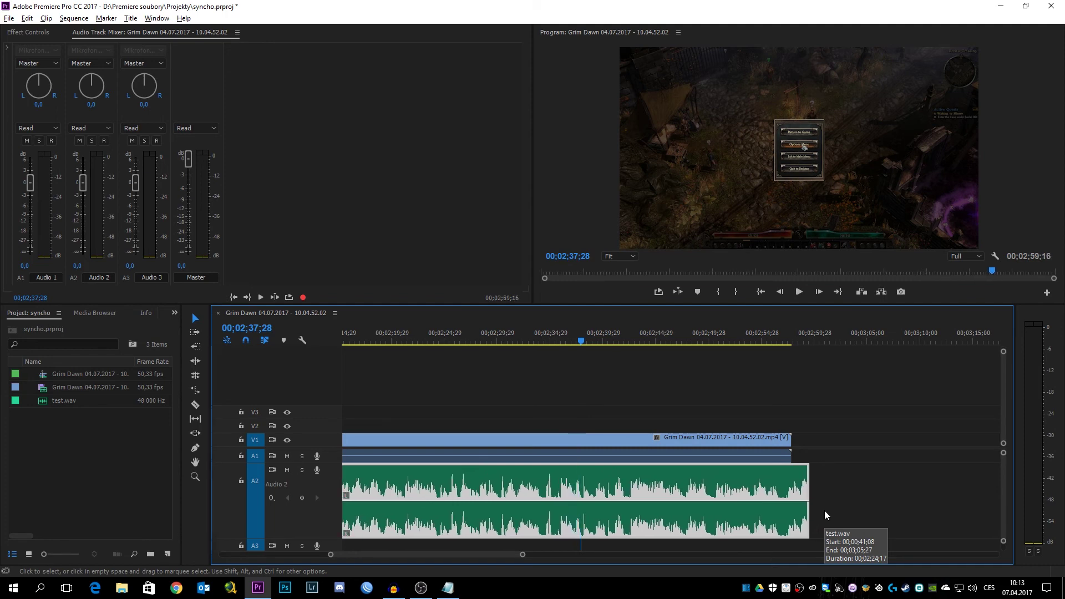
key(alt+Left)
key(alt+Left)
key(alt+Left)
key(alt+Left)
key(alt+Left)
key(alt+Left)
key(alt+Left)
key(alt+Left)
key(alt+Left)
key(alt+Left)
key(alt+Left)
key(alt+Left)
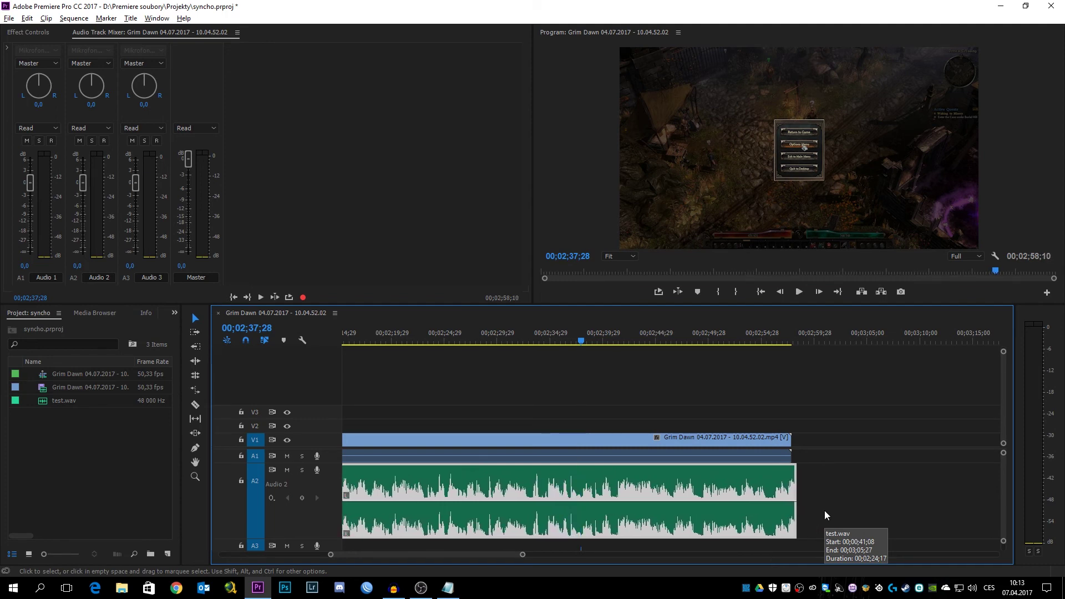
key(alt+Left)
key(alt+Left)
key(alt+Left)
key(alt+Left)
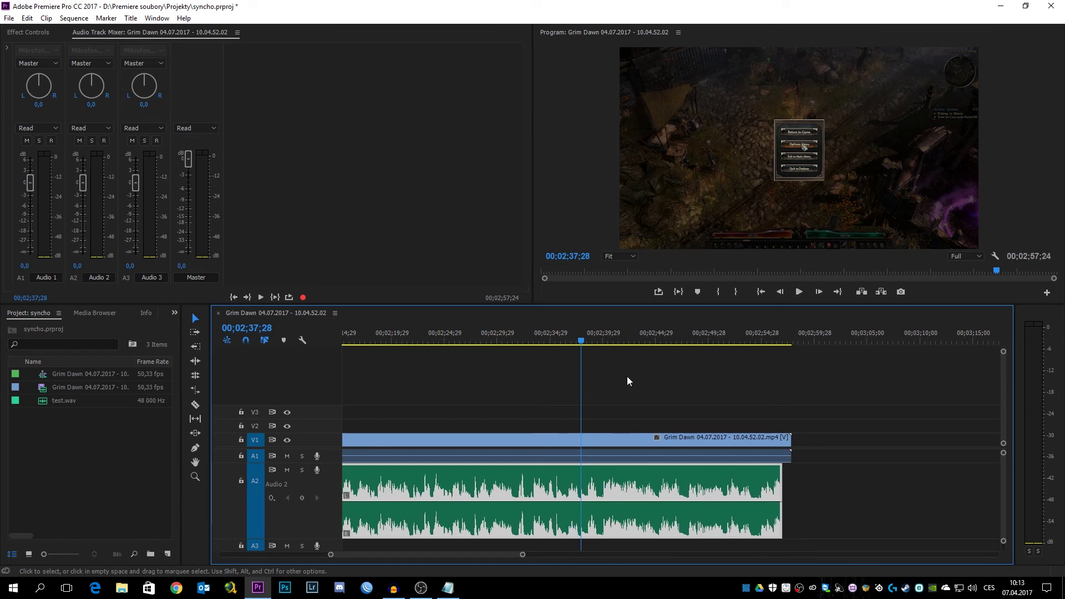
Step: Play the menu section from shortly before 00;02;37;28 to 00;02;48;02 to check the voice against the video
drag(581, 369, 544, 371)
key(space)
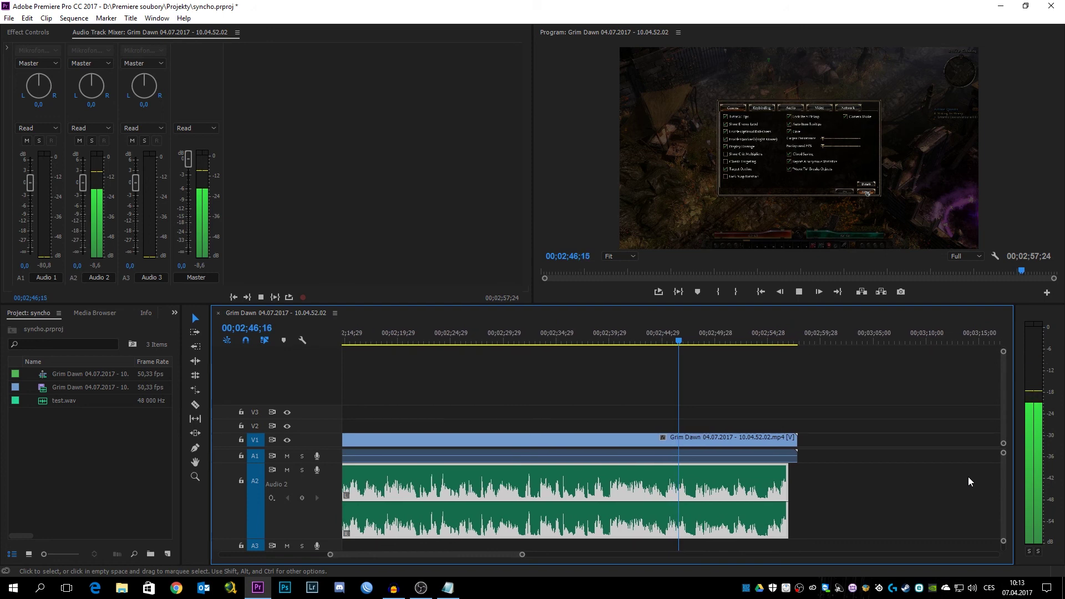
key(space)
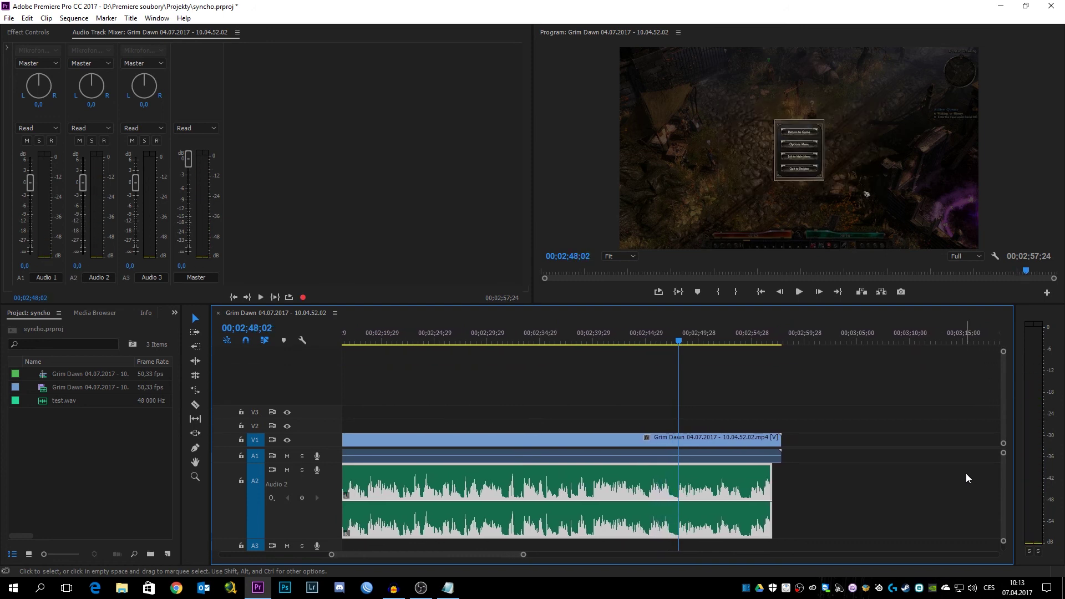
Step: Cut the gameplay clip and test.wav through all their tracks at 00;02;51;02
scroll(762, 448, down, 6)
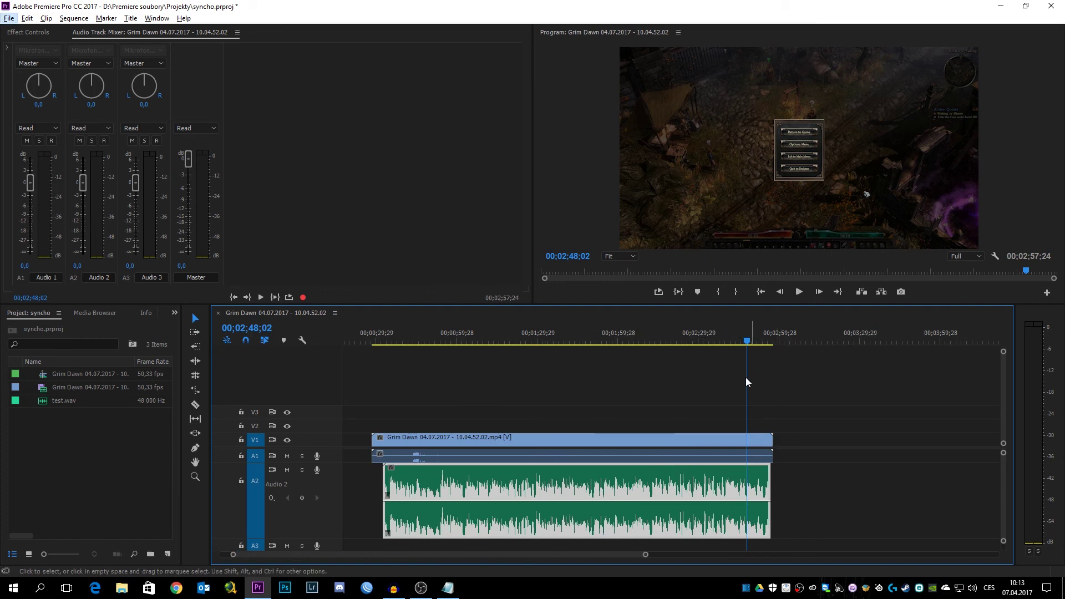
drag(745, 377, 615, 389)
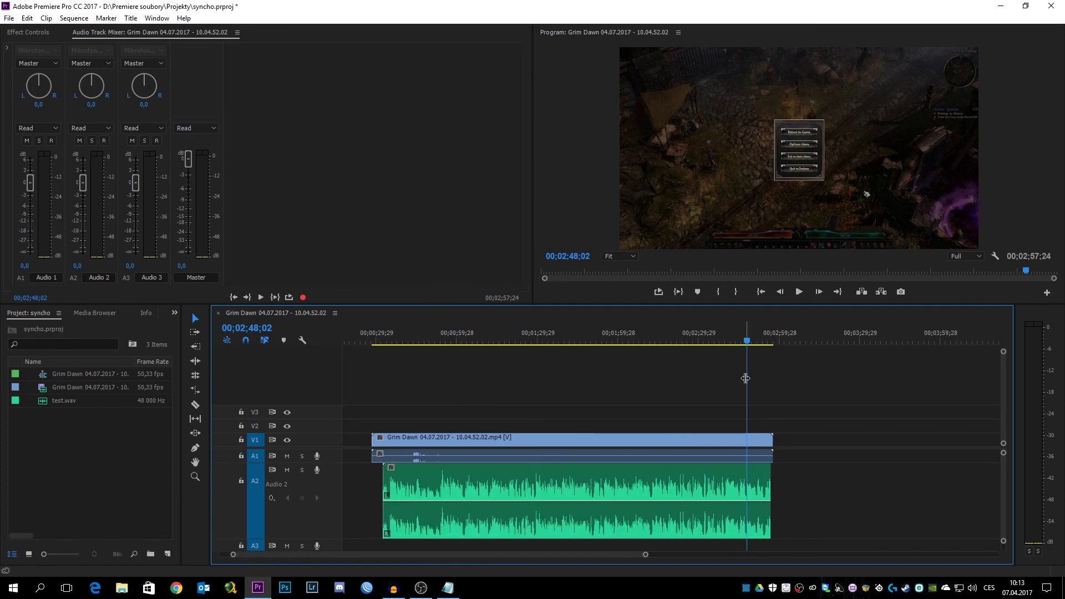
drag(744, 378, 601, 400)
drag(512, 389, 650, 526)
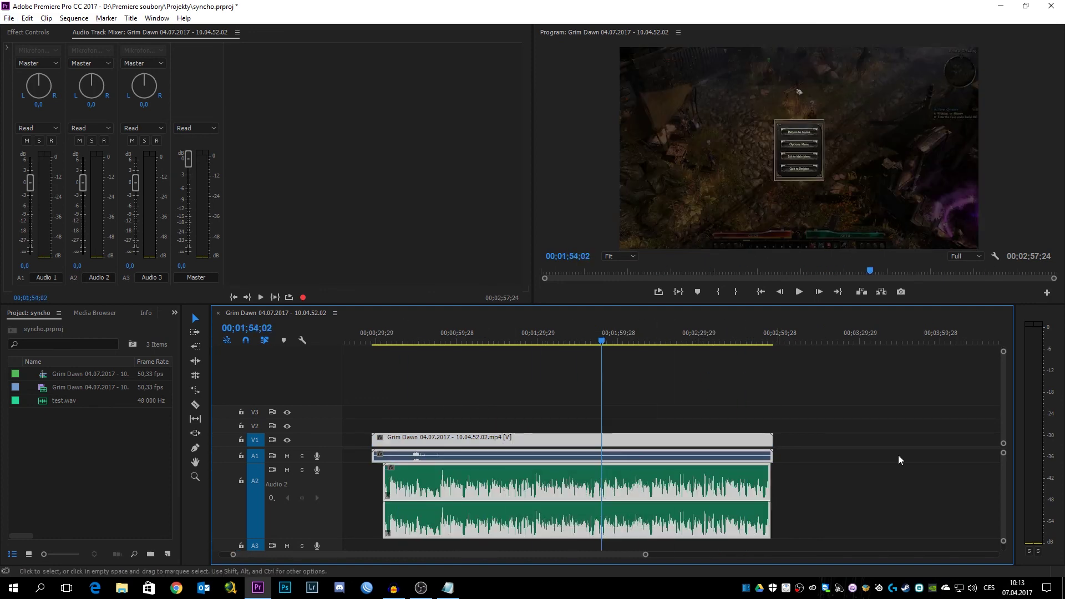
drag(601, 388, 755, 368)
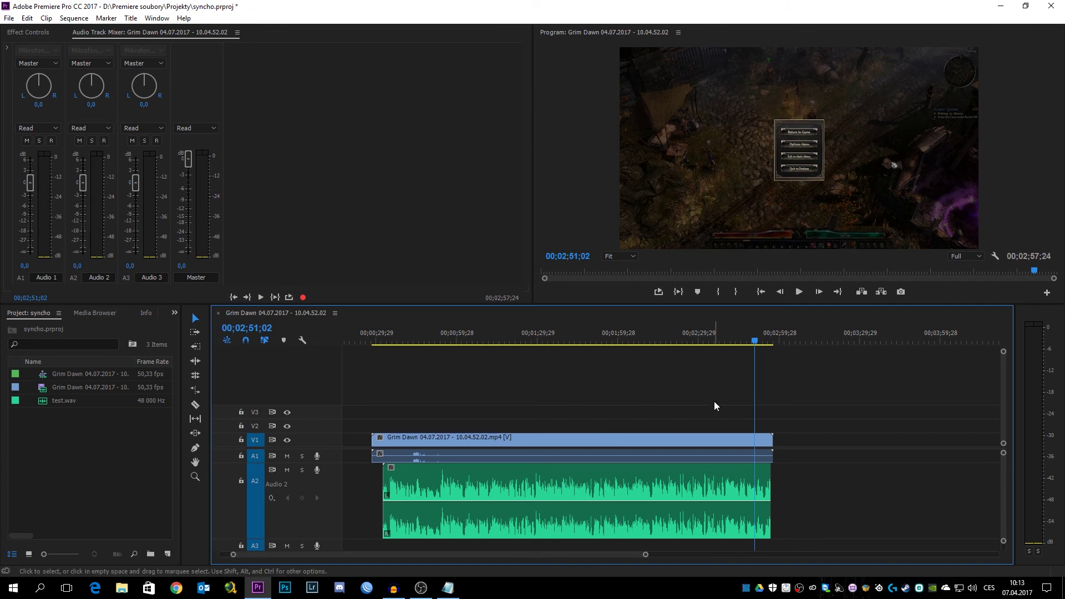
key(ctrl+k)
Step: Delete all clip parts before the cut and close the gap so the remaining parts start at 00;00;00;00
drag(680, 391, 705, 528)
key(Delete)
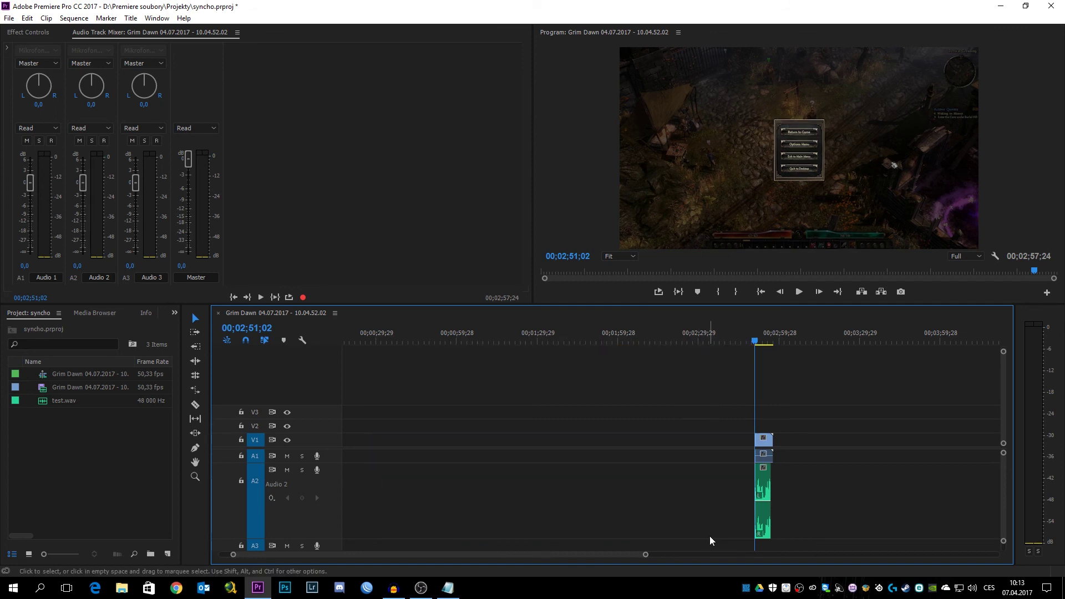
right_click(727, 439)
click(763, 449)
key(Home)
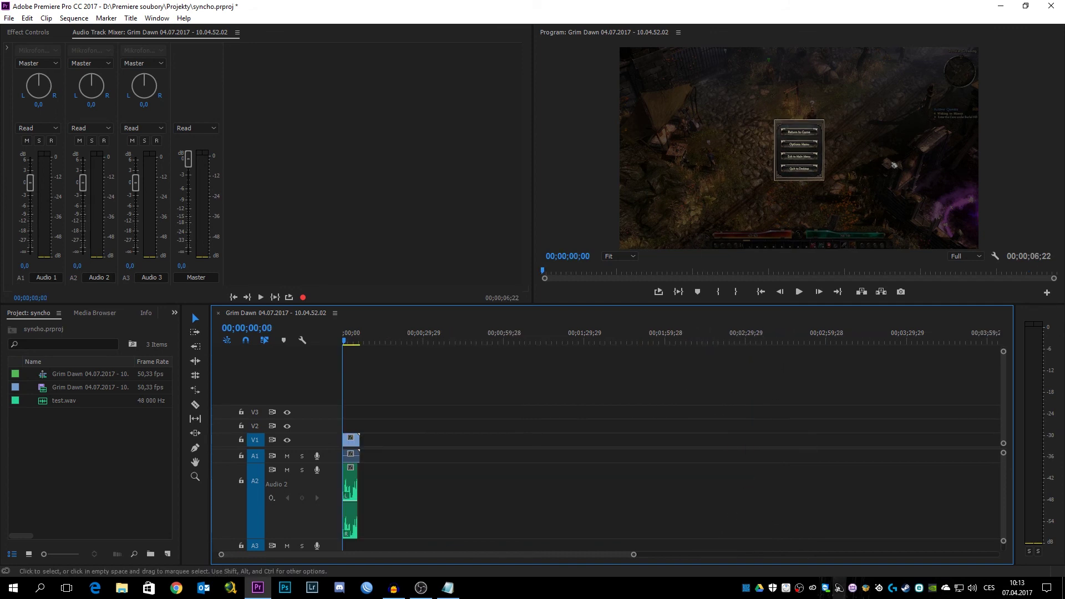
Step: Play the remaining section from its start to check the synchronization, then return the playhead to 00;00;00;00
key(space)
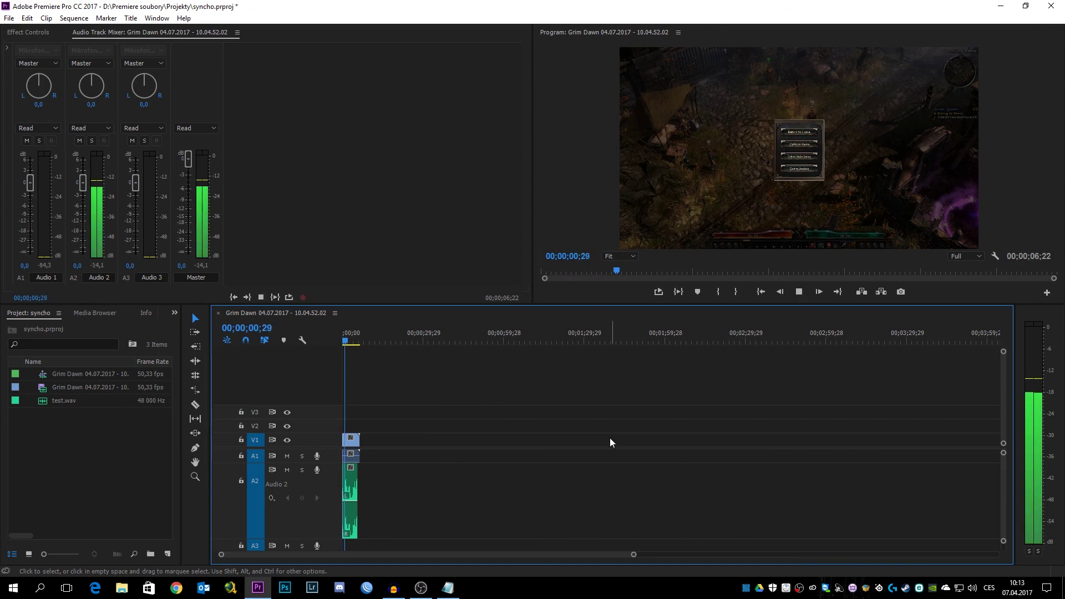
key(space)
key(Home)
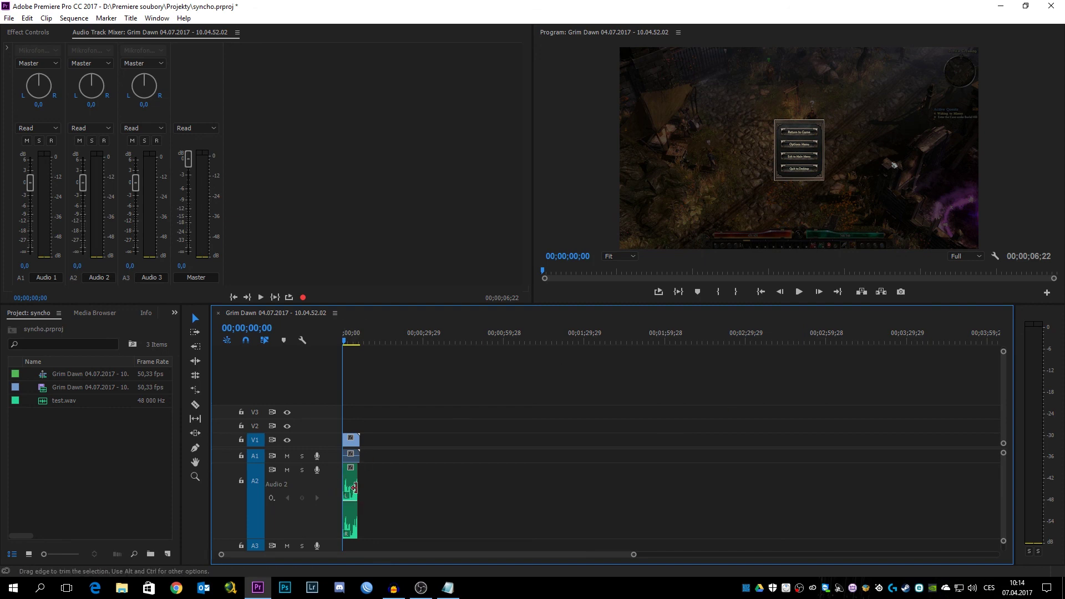
Step: Undo the gap removal and the deletion of the clip parts before the cut
key(ctrl+z)
key(ctrl+z)
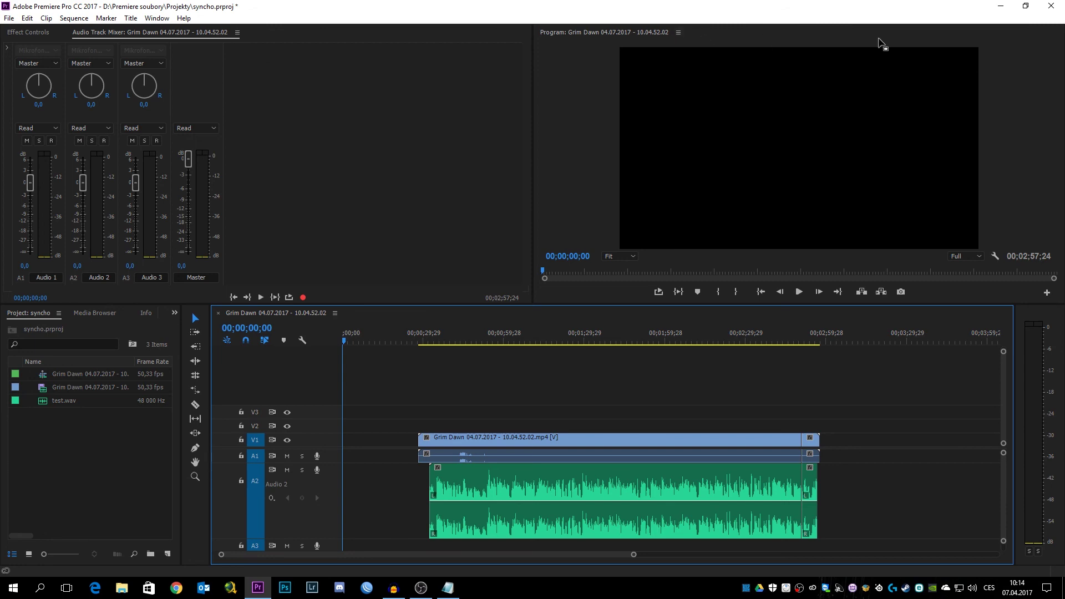
Step: Close Premiere Pro without saving syncho.prproj, and close Audacity without saving its recording
click(1051, 6)
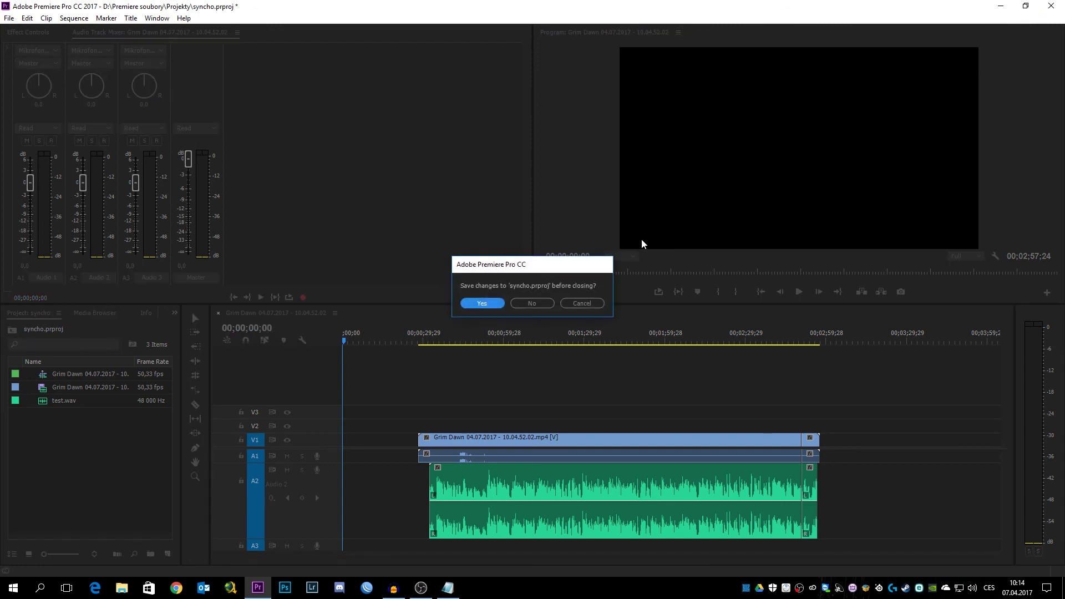
click(533, 303)
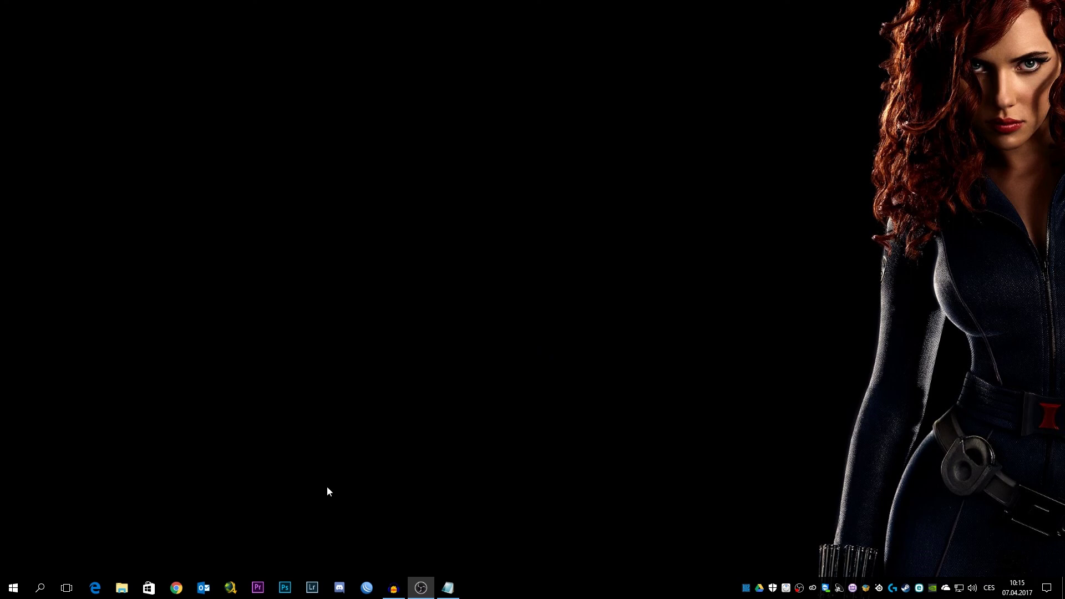
click(392, 587)
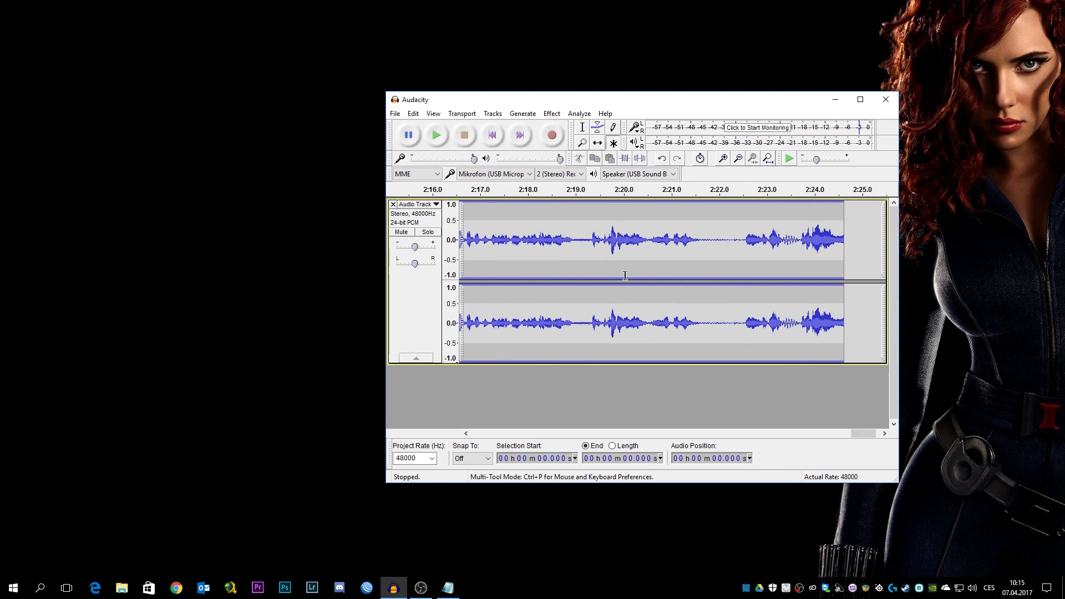
click(886, 99)
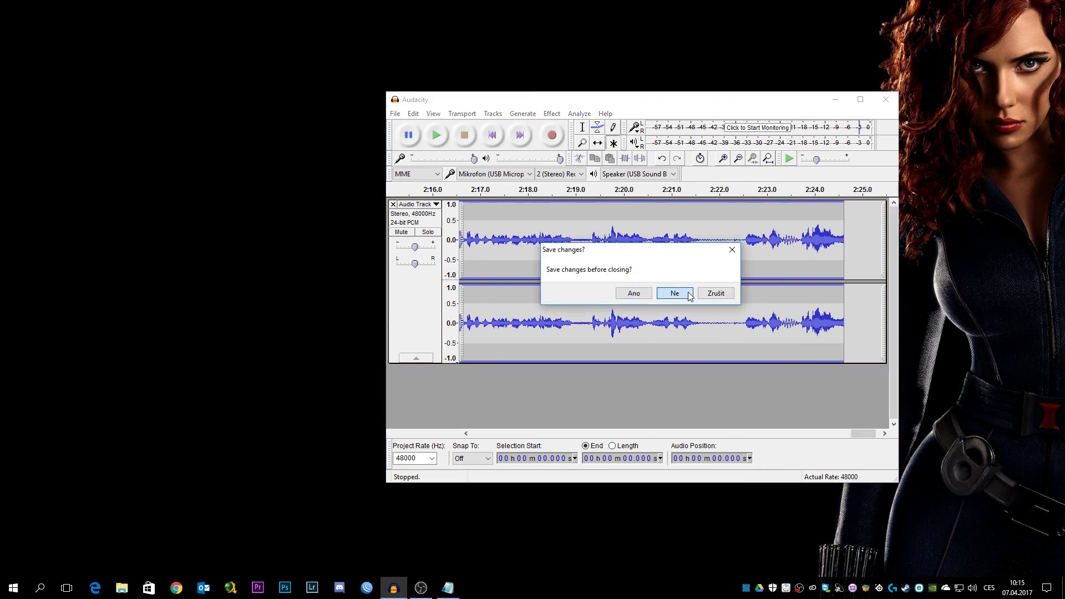
click(676, 294)
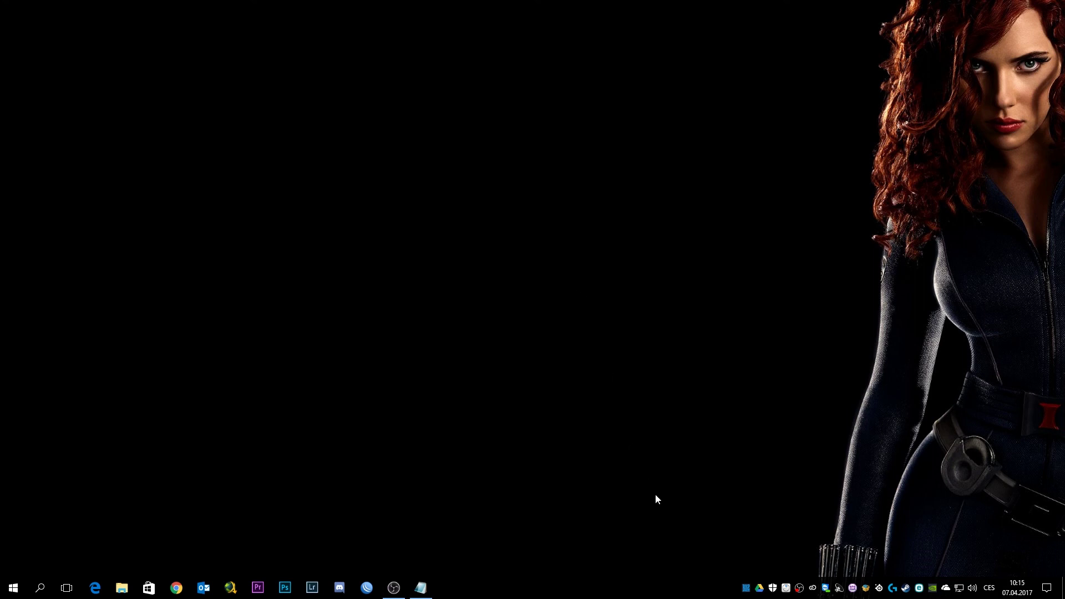